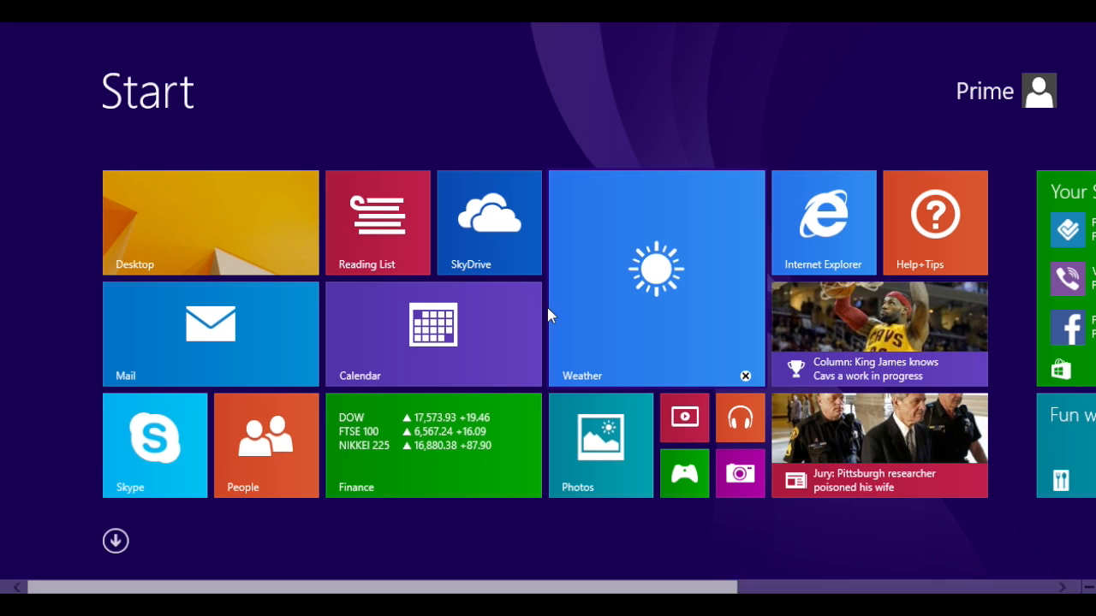
- Go to the Windows desktop and restart the PC into the advanced startup options
click(271, 250)
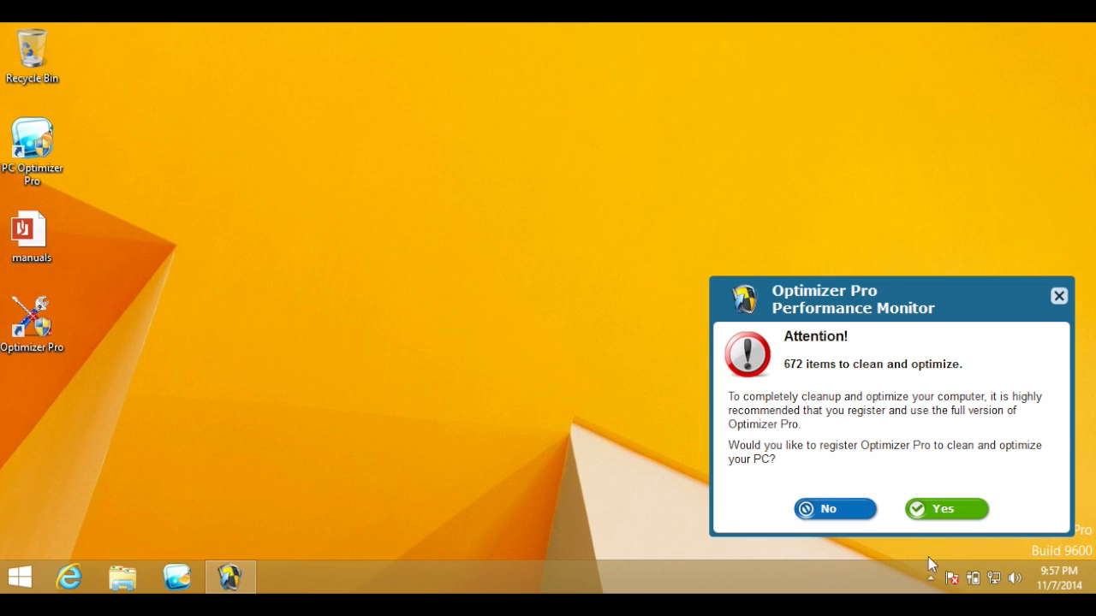
click(931, 579)
mouse_move(1095, 27)
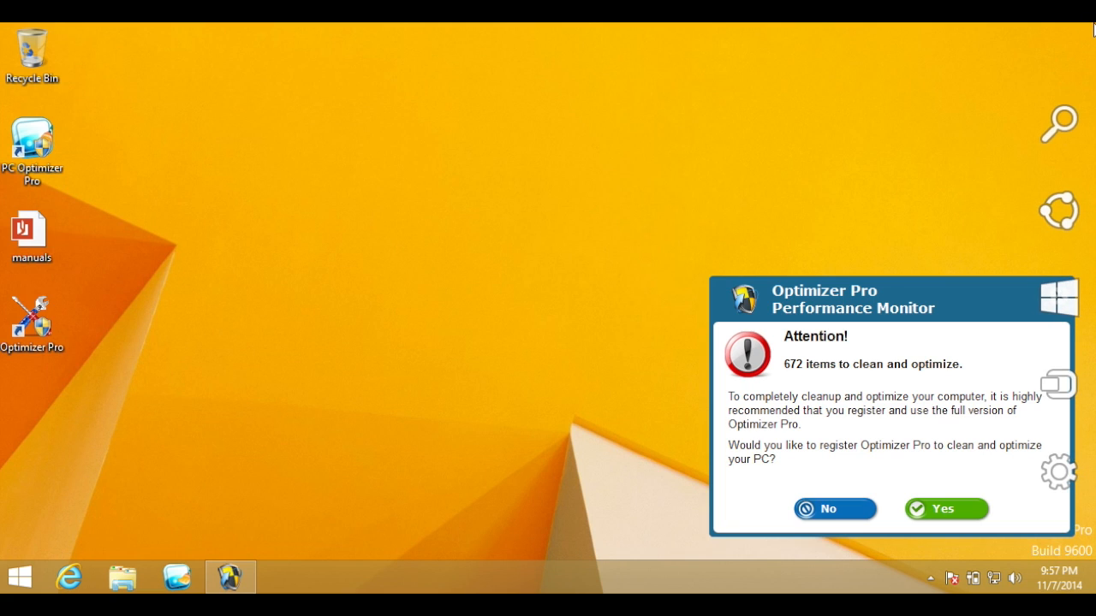
mouse_move(1084, 184)
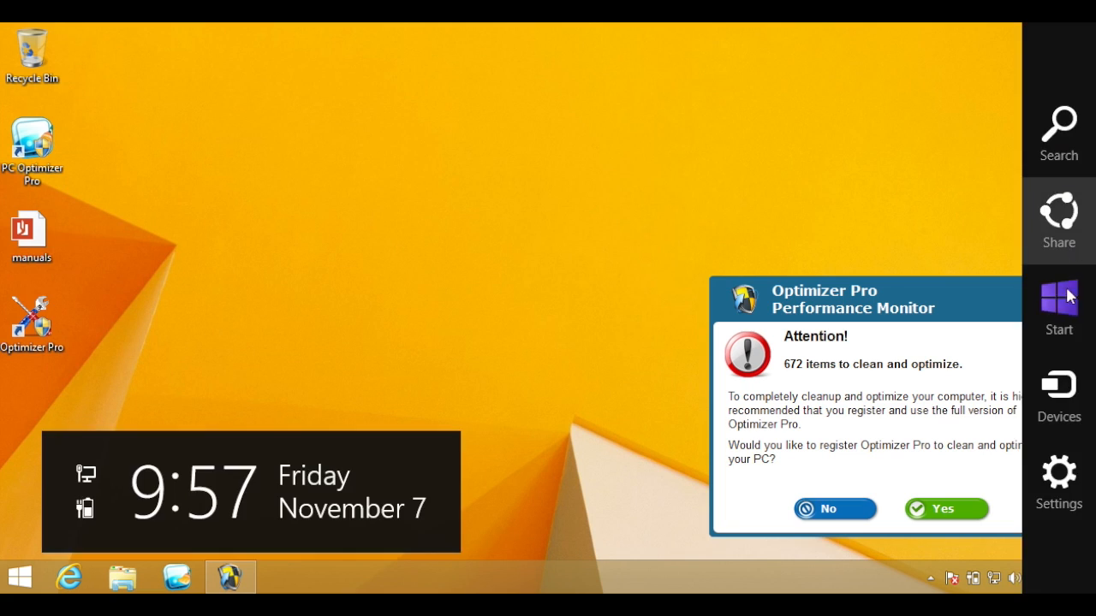
click(1059, 499)
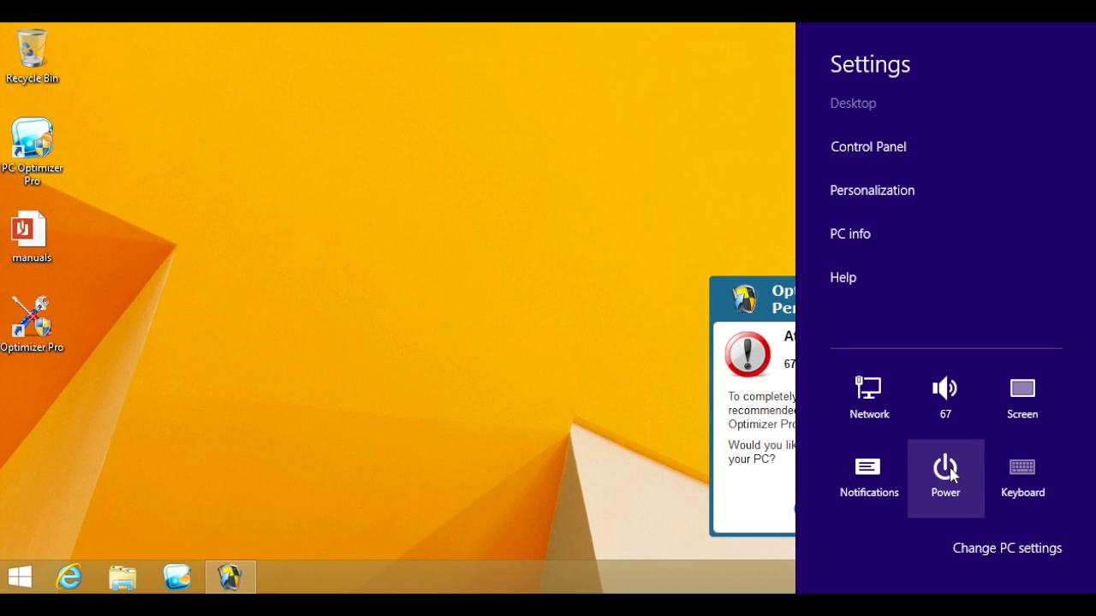
click(950, 475)
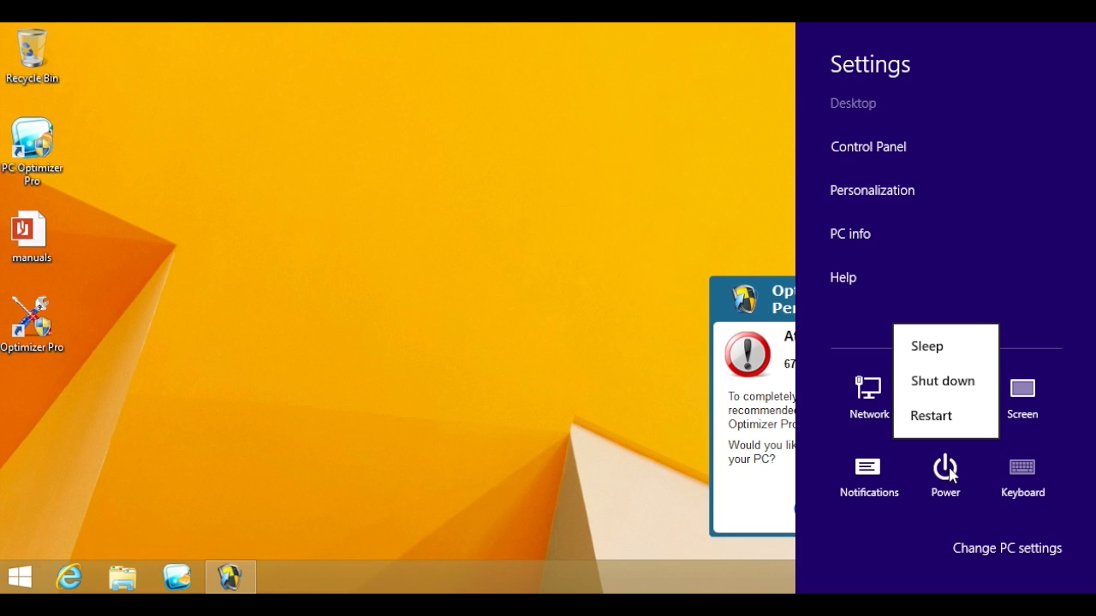
click(938, 419)
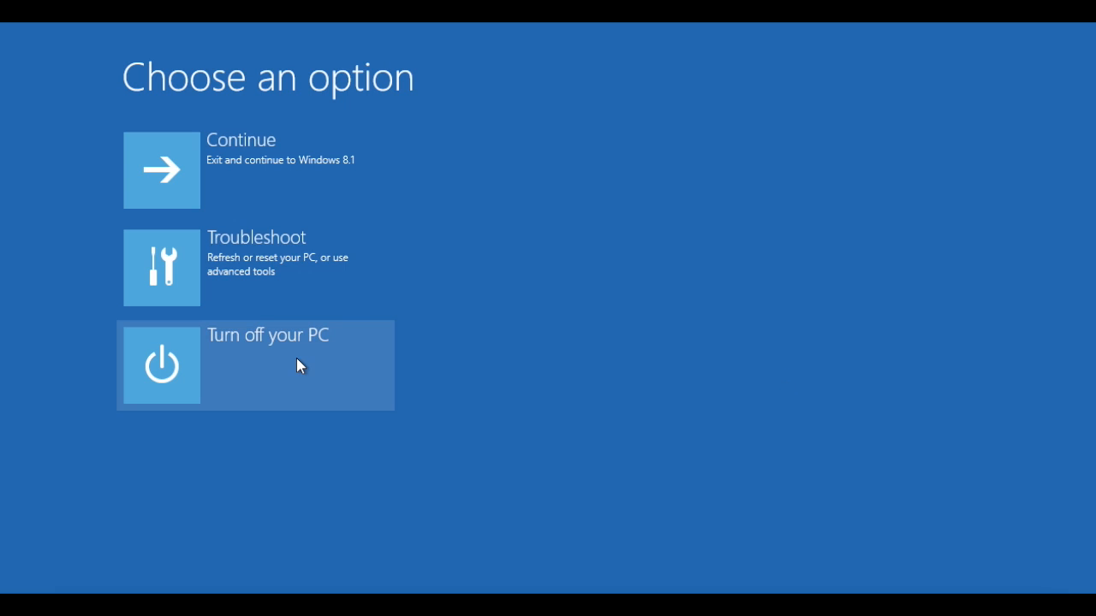
- Open Startup Settings among the advanced troubleshooting options and restart the PC to change its boot mode
click(186, 293)
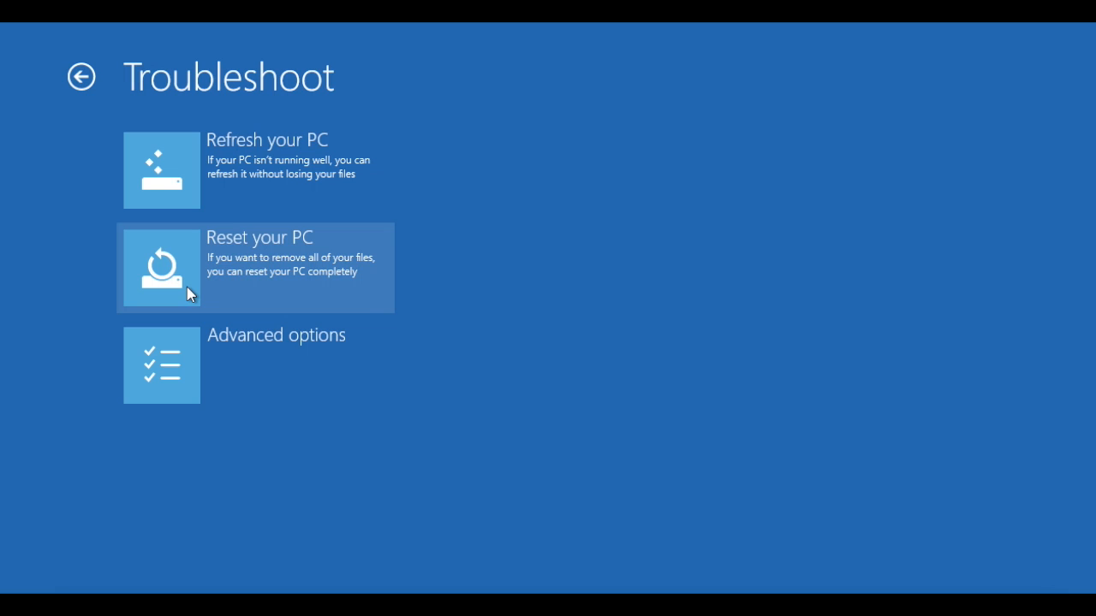
click(186, 363)
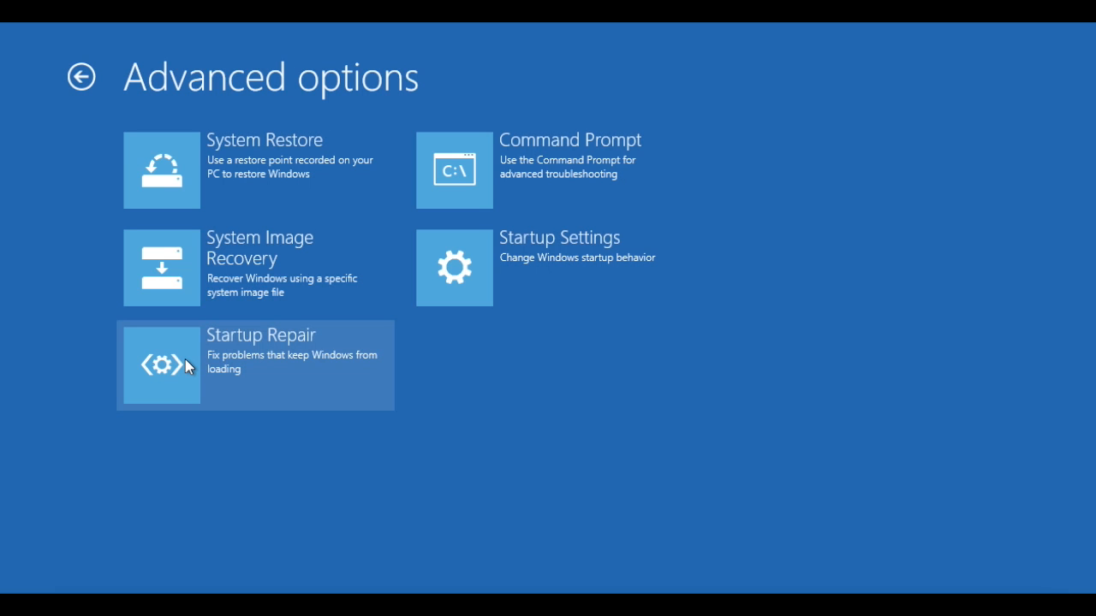
click(484, 261)
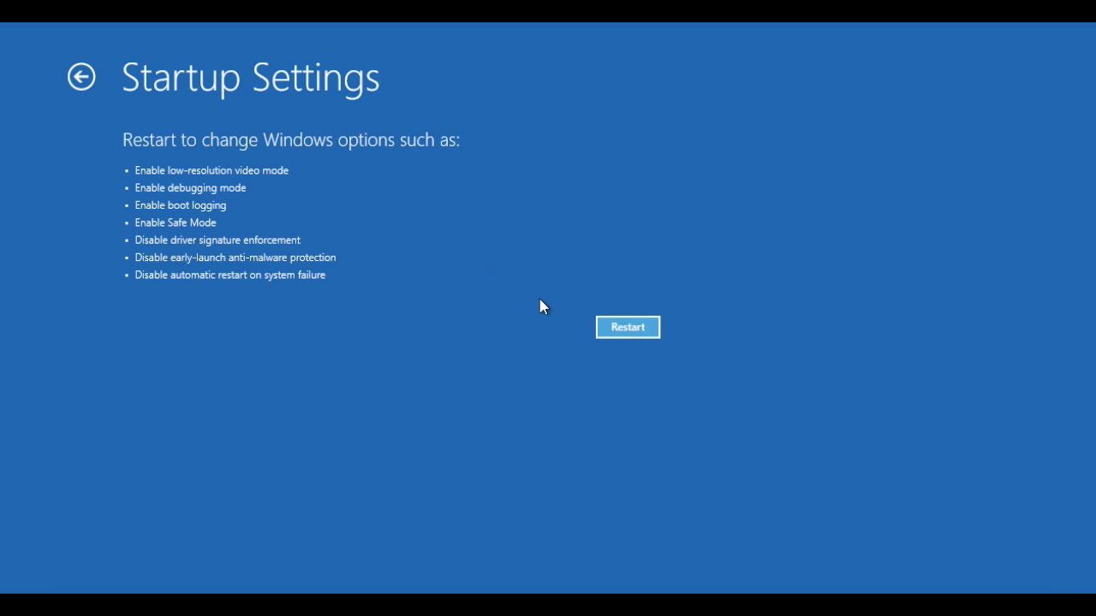
click(620, 334)
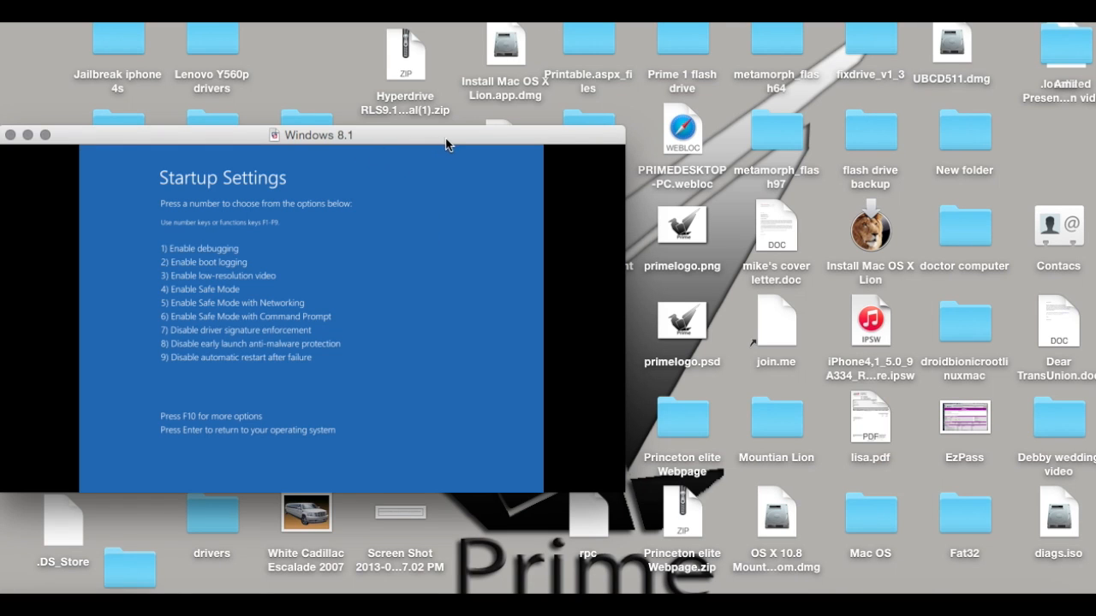
- Move and enlarge the Windows 8.1 virtual machine window, and choose Enable Safe Mode for the boot
drag(445, 144, 442, 29)
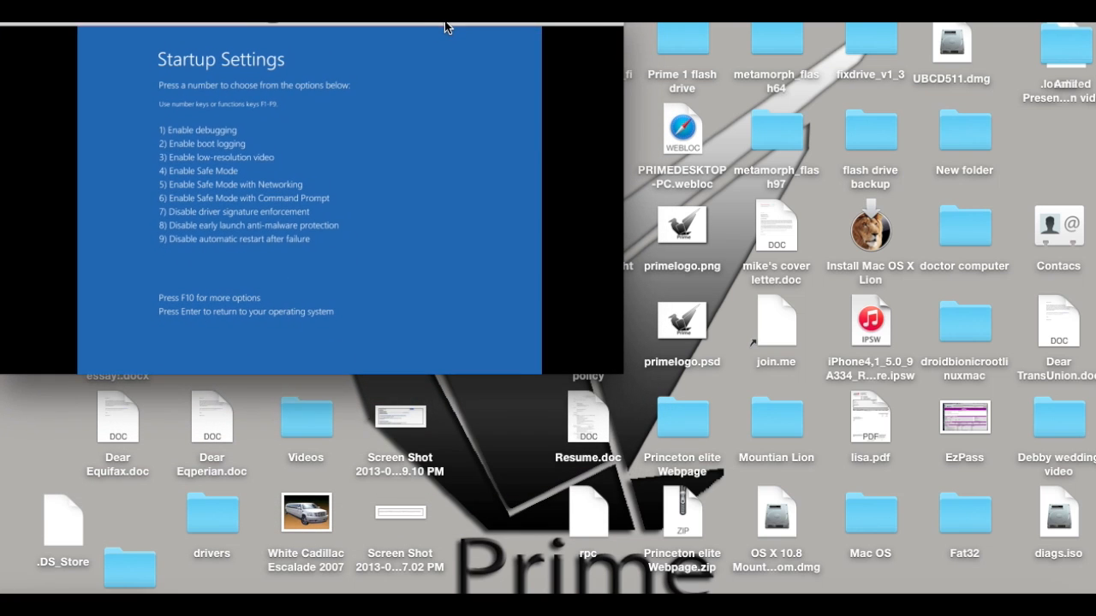
drag(624, 369, 1044, 548)
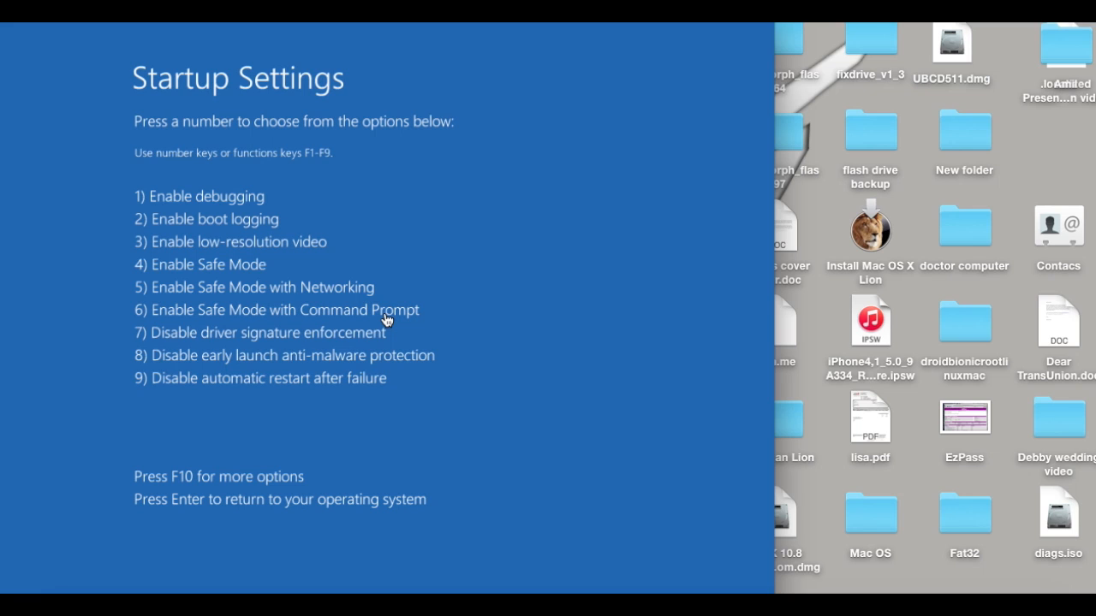
key(4)
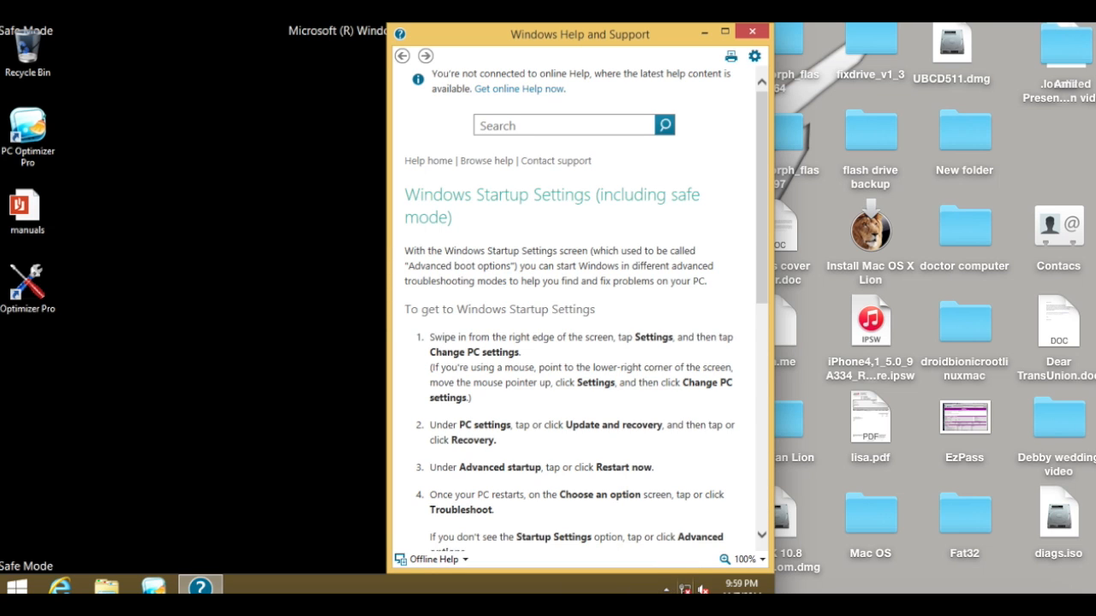
- Reposition and slightly shrink the virtual machine window so all of it fits on screen, and close Windows Help and Support
mouse_move(773, 592)
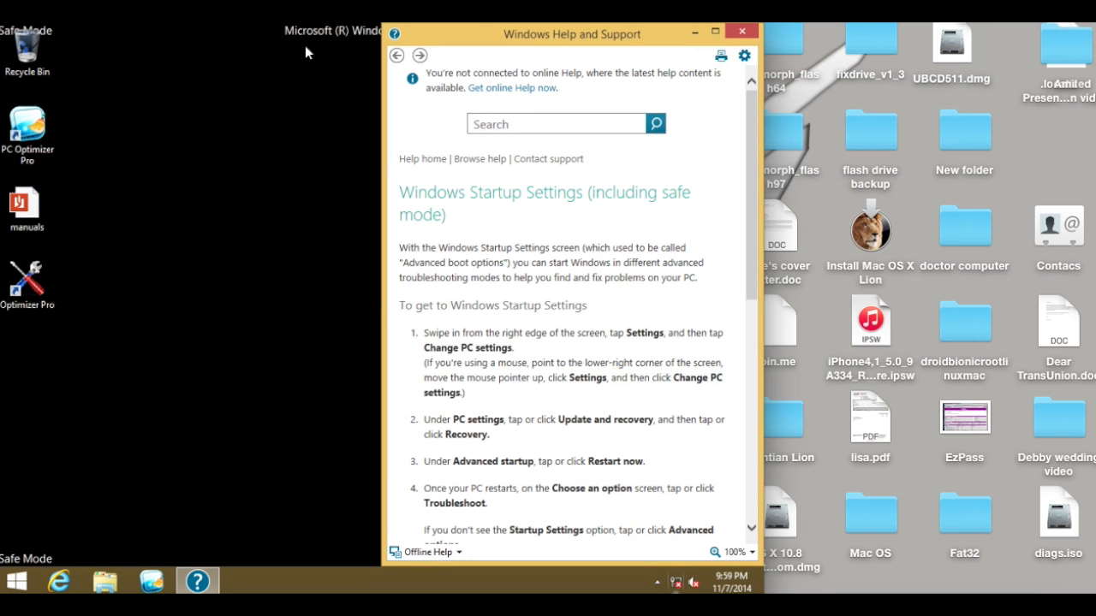
drag(297, 30, 462, 32)
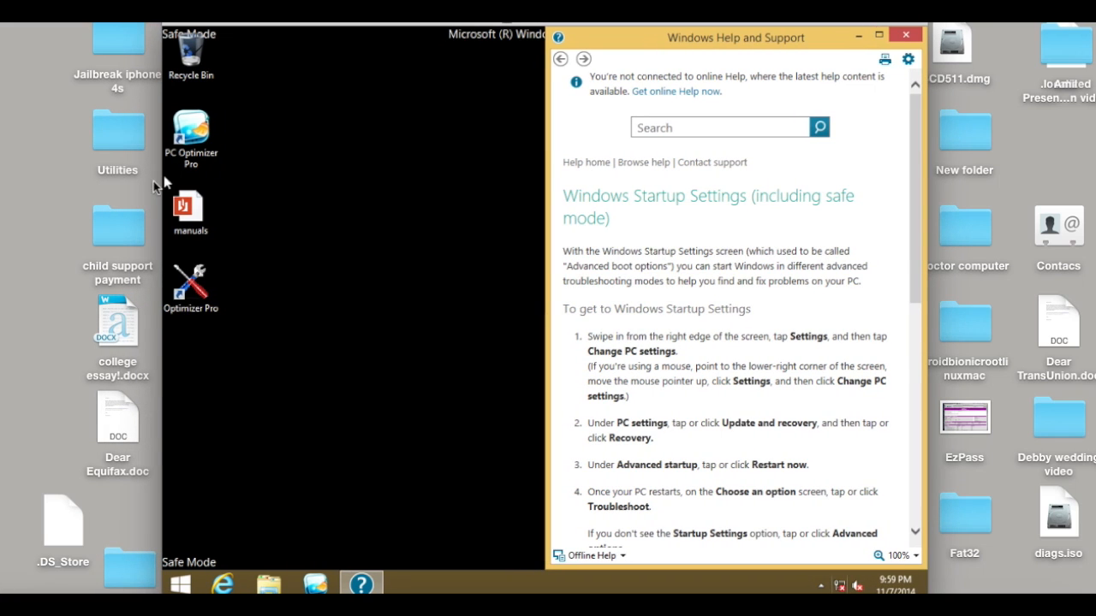
drag(163, 179, 185, 169)
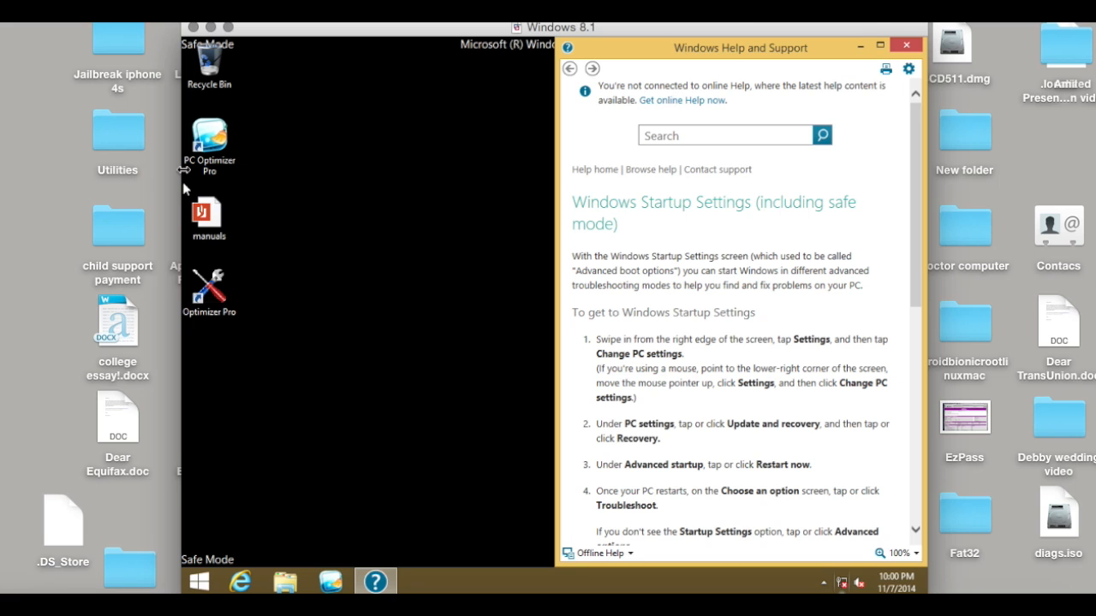
click(185, 171)
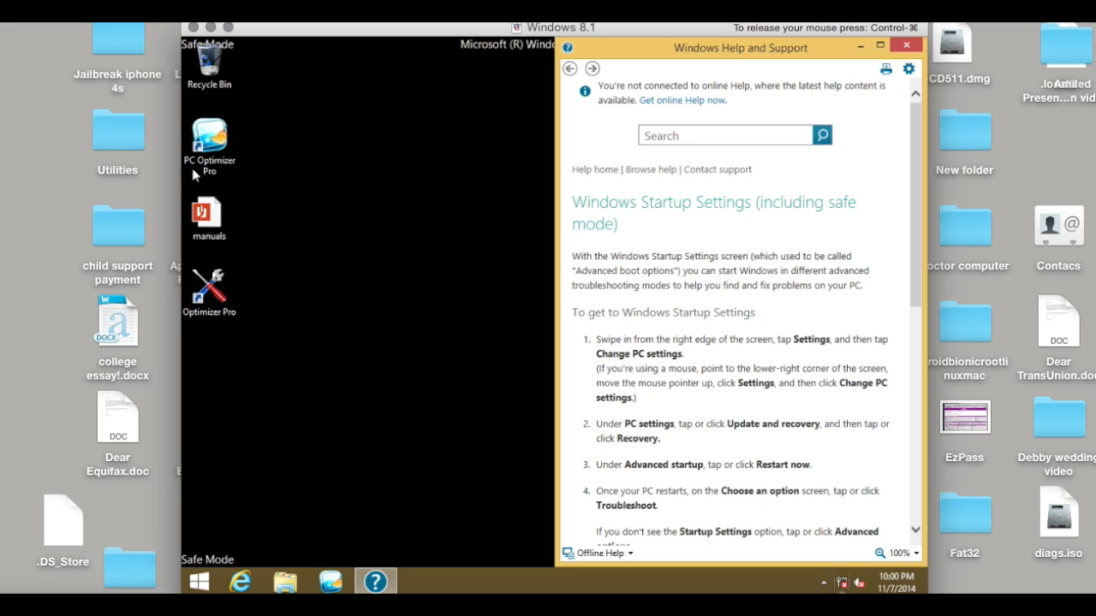
click(905, 46)
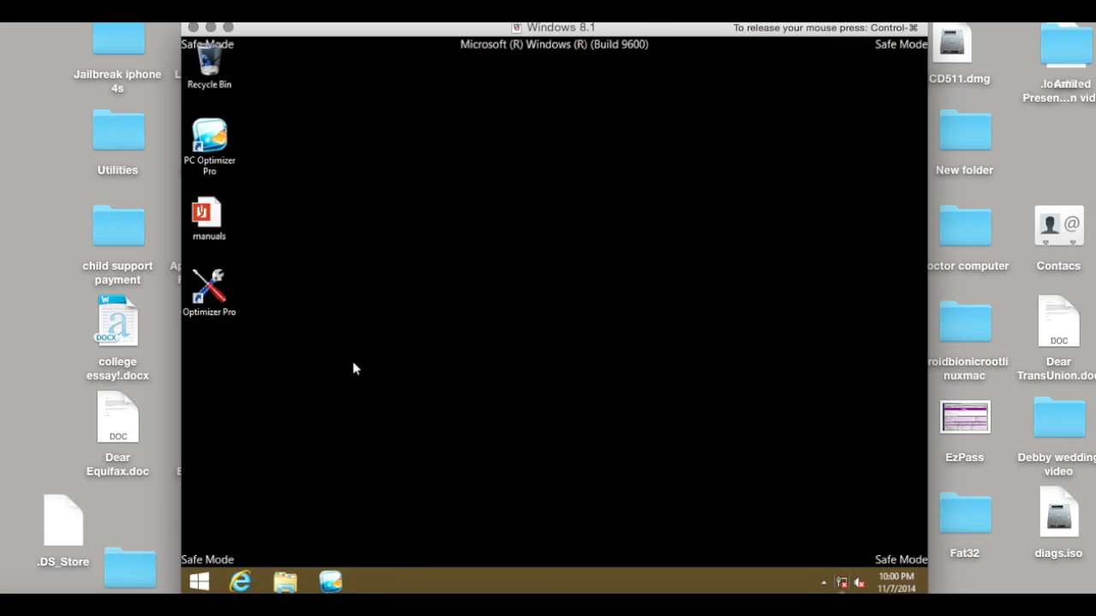
- Open Internet Explorer, dismiss the add-ons notice, and disable the LAN proxy server in Internet Options
click(243, 582)
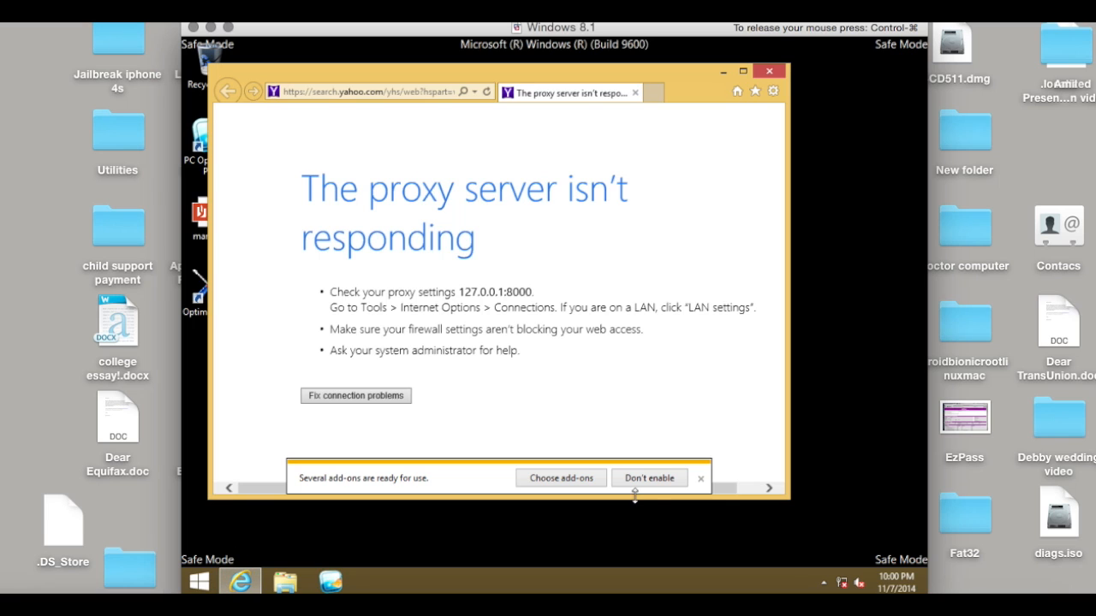
click(701, 481)
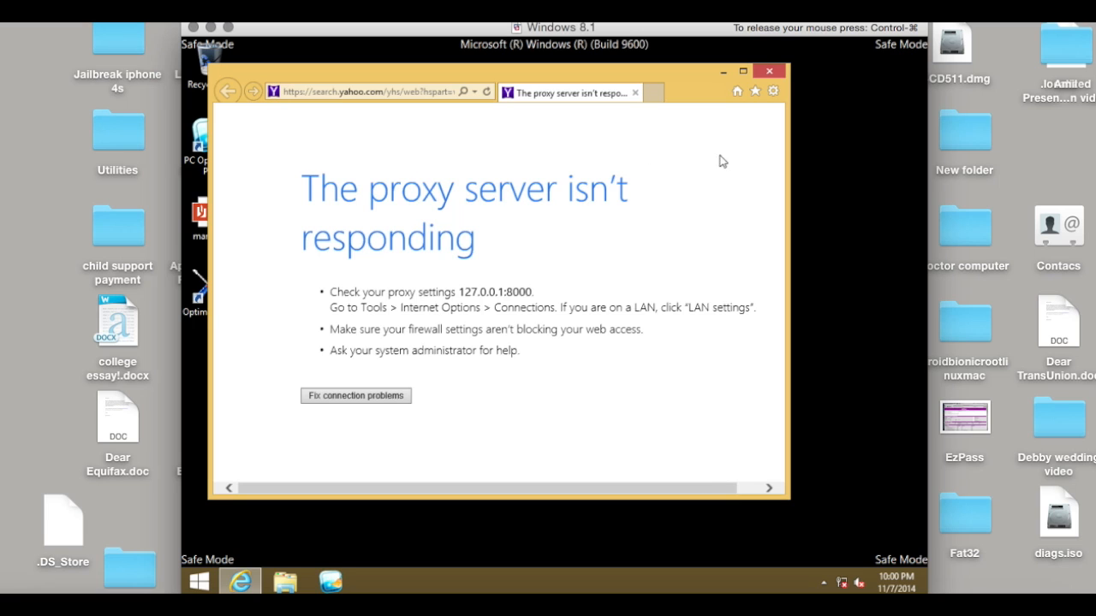
click(773, 95)
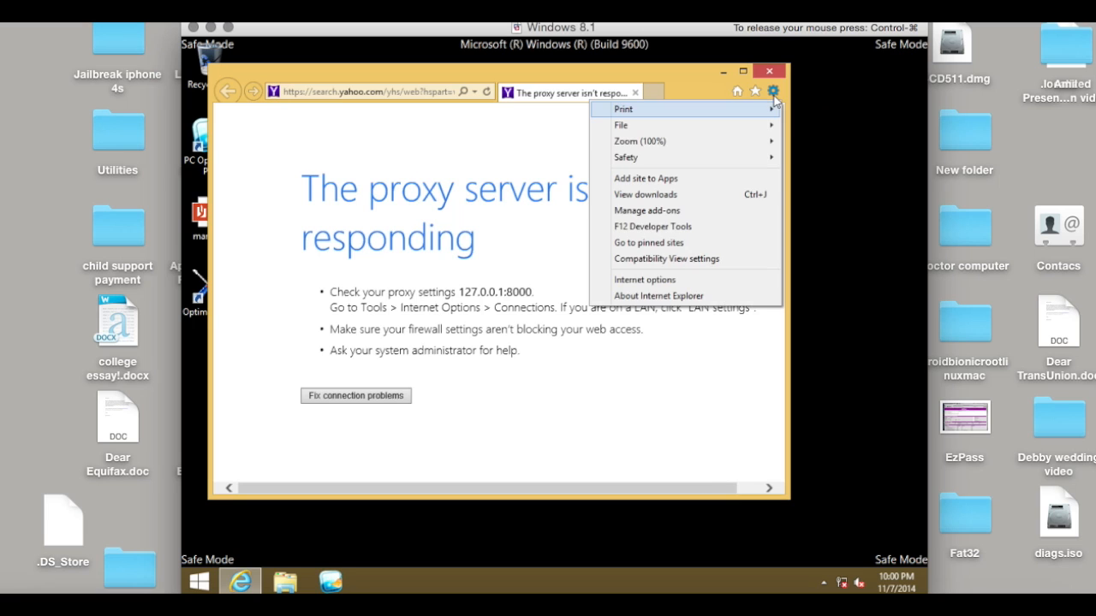
click(653, 281)
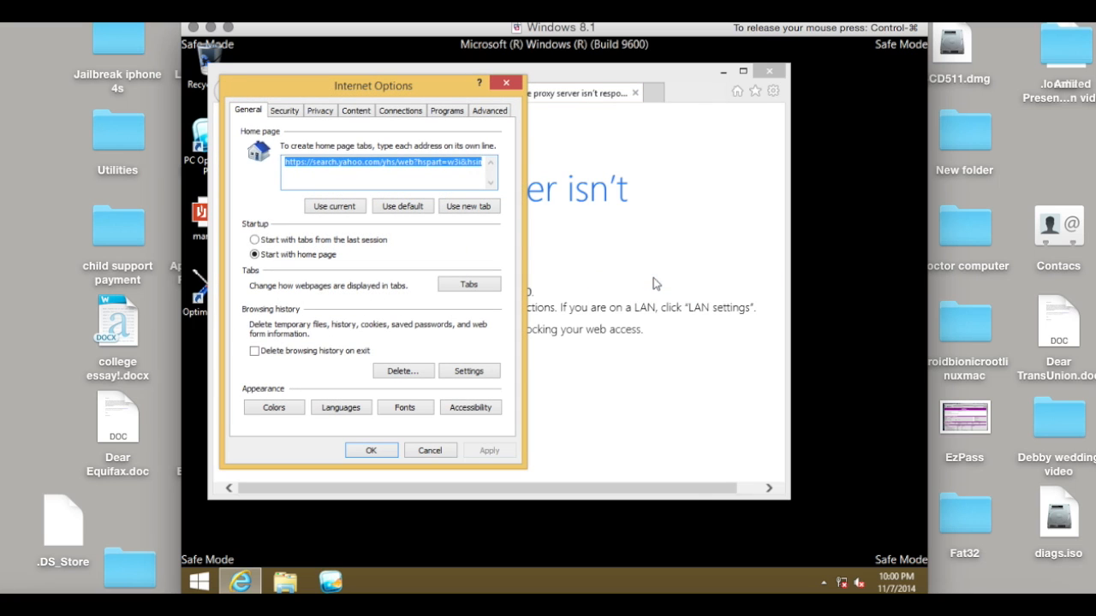
click(400, 110)
click(455, 374)
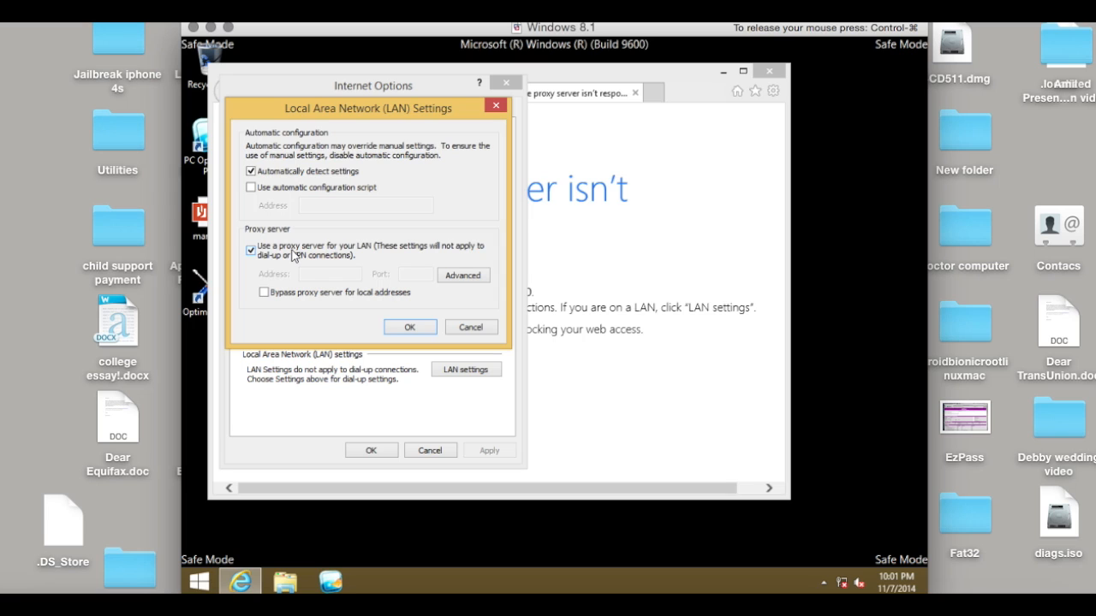
click(251, 251)
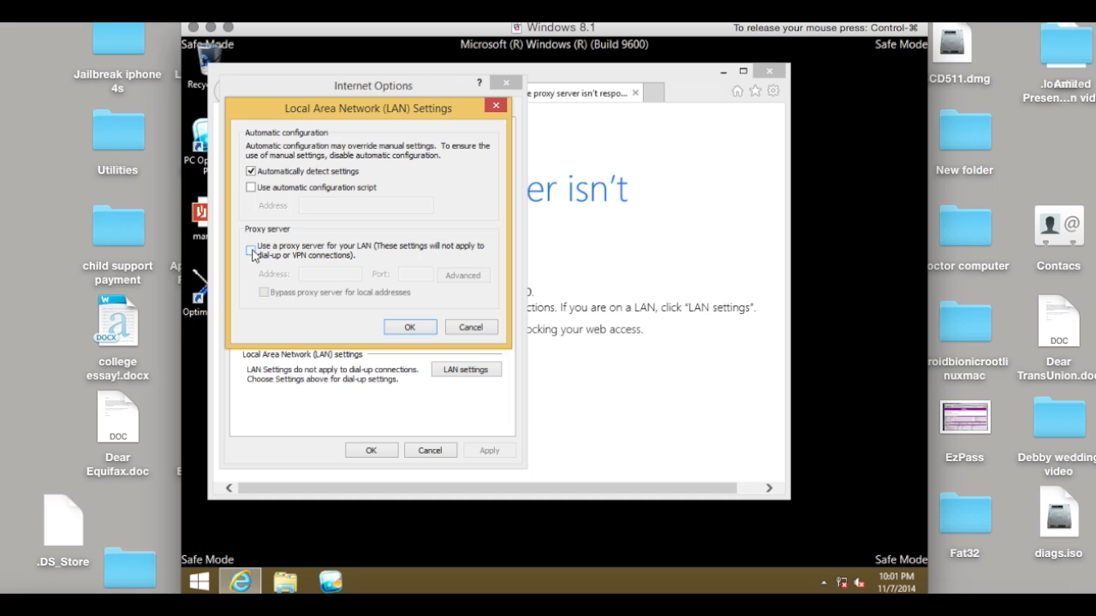
click(390, 326)
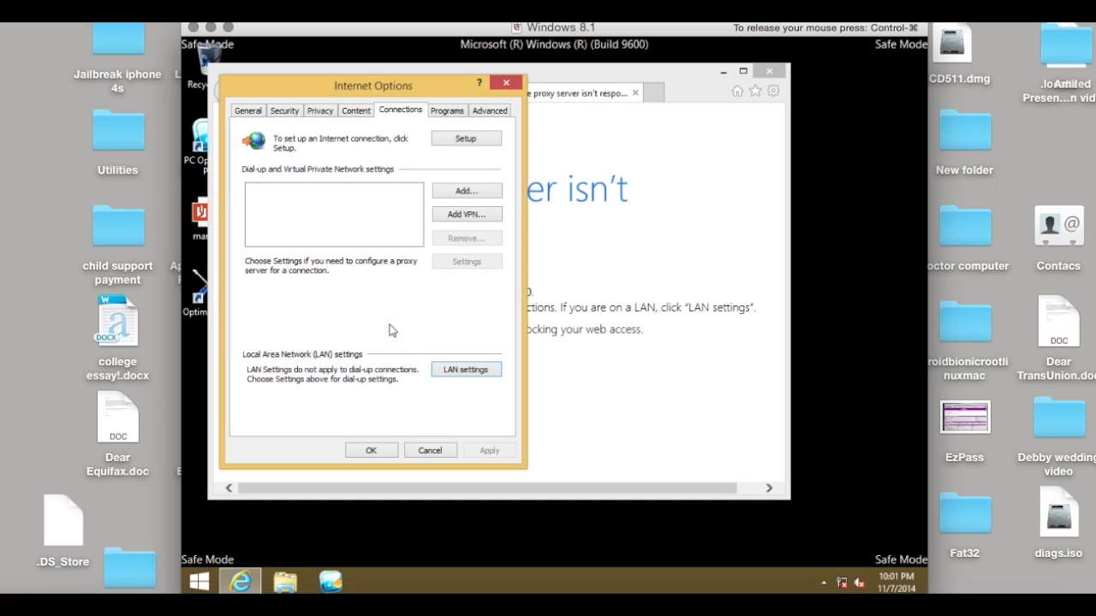
click(371, 451)
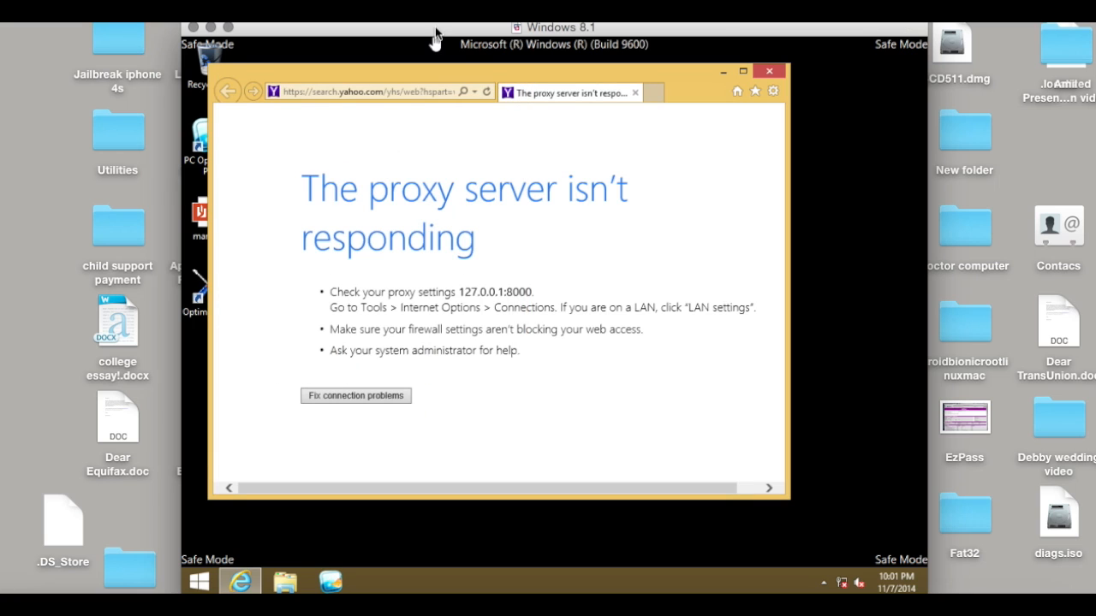
- Go to google.com and search for "ccleaner"
click(377, 89)
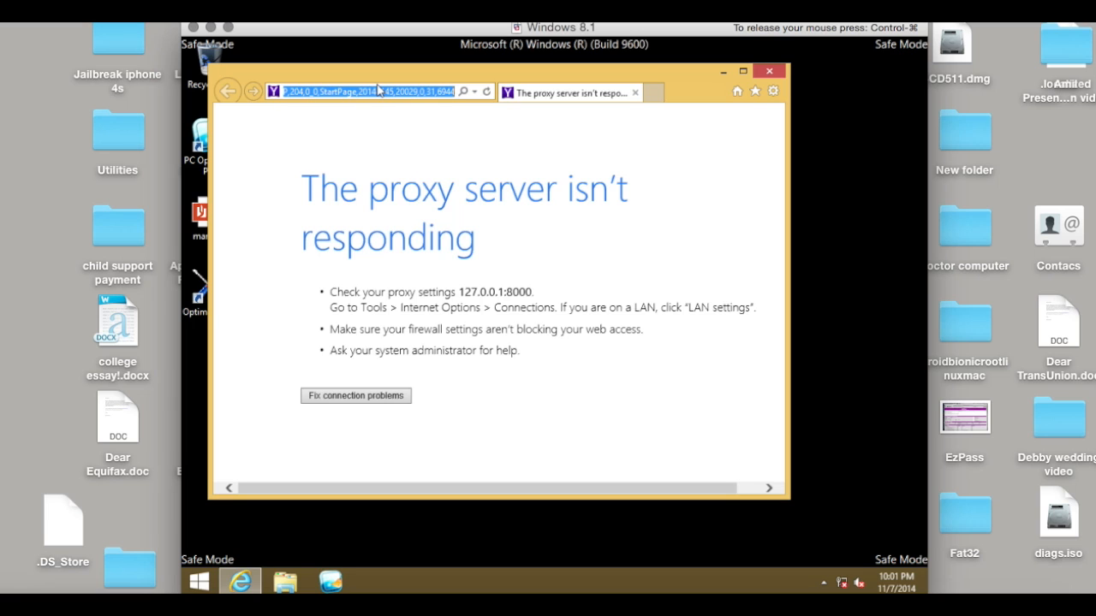
text(google.com/)
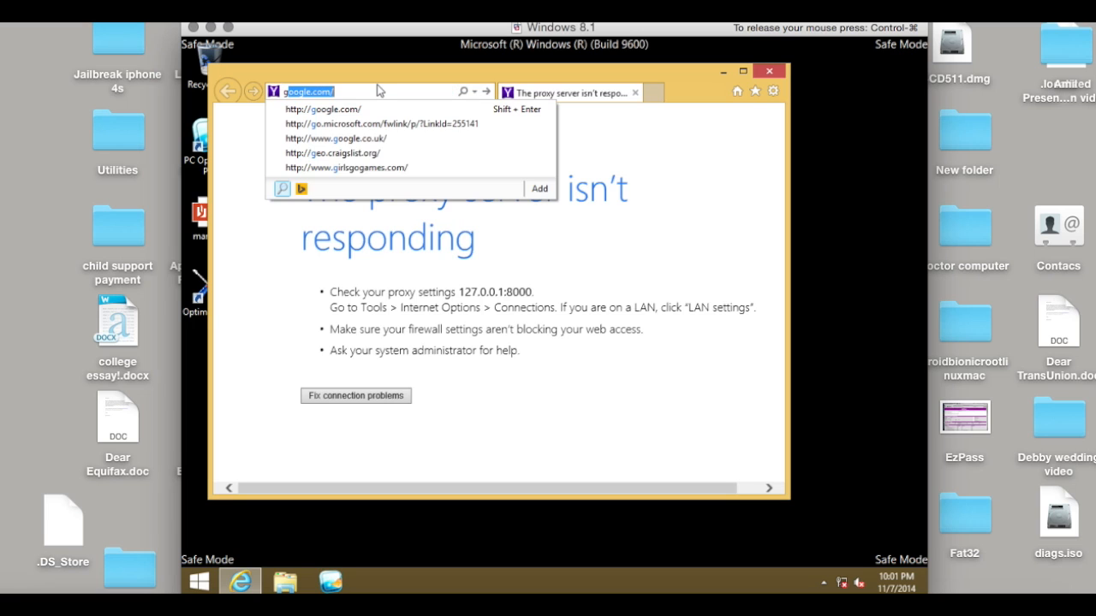
key(Down)
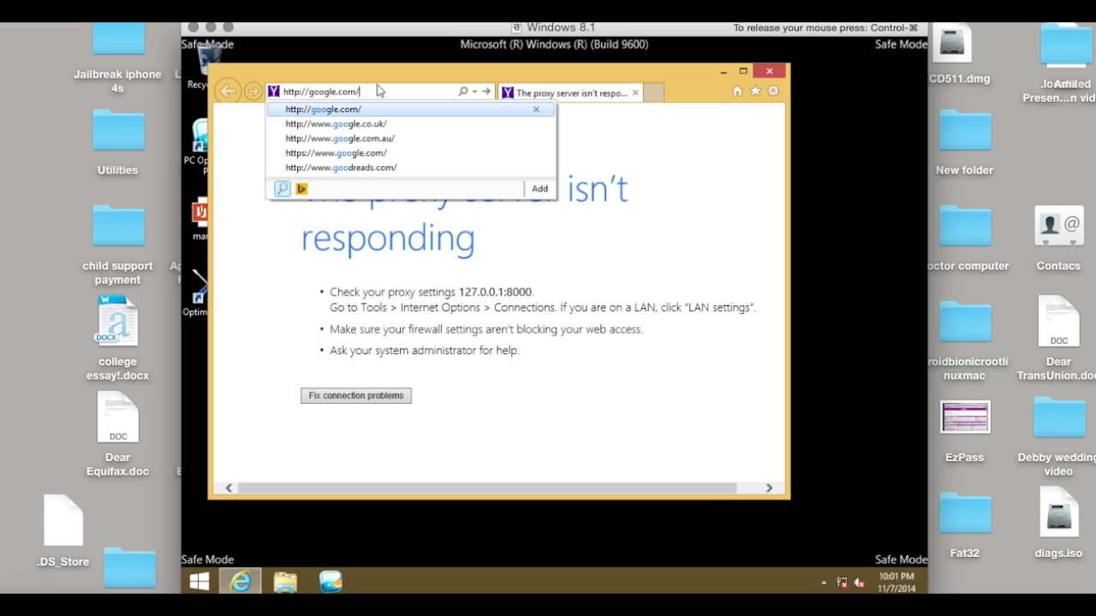
key(Return)
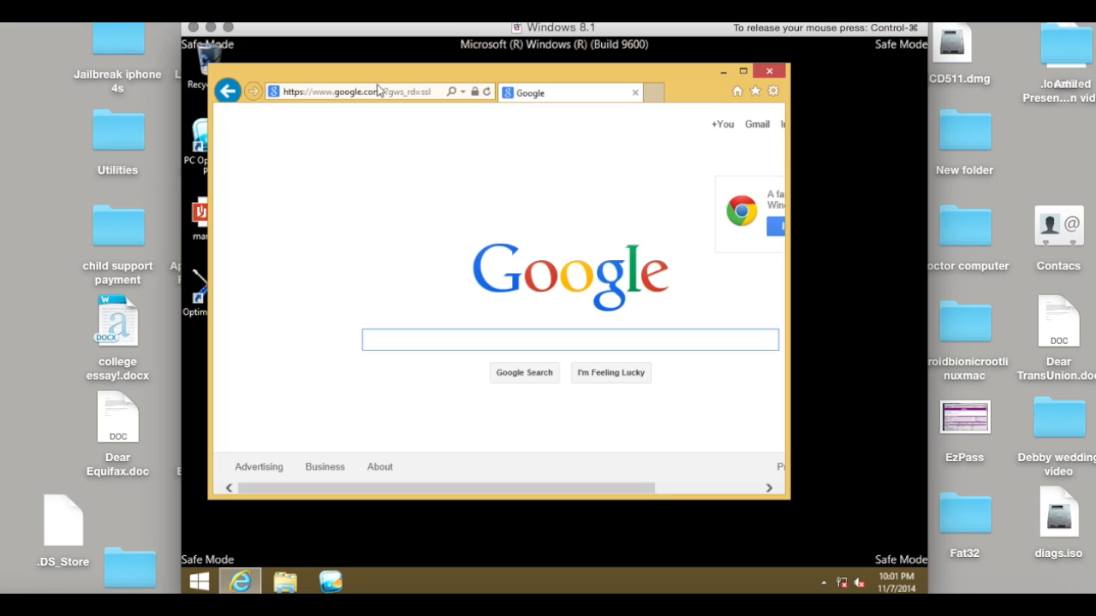
text(cc)
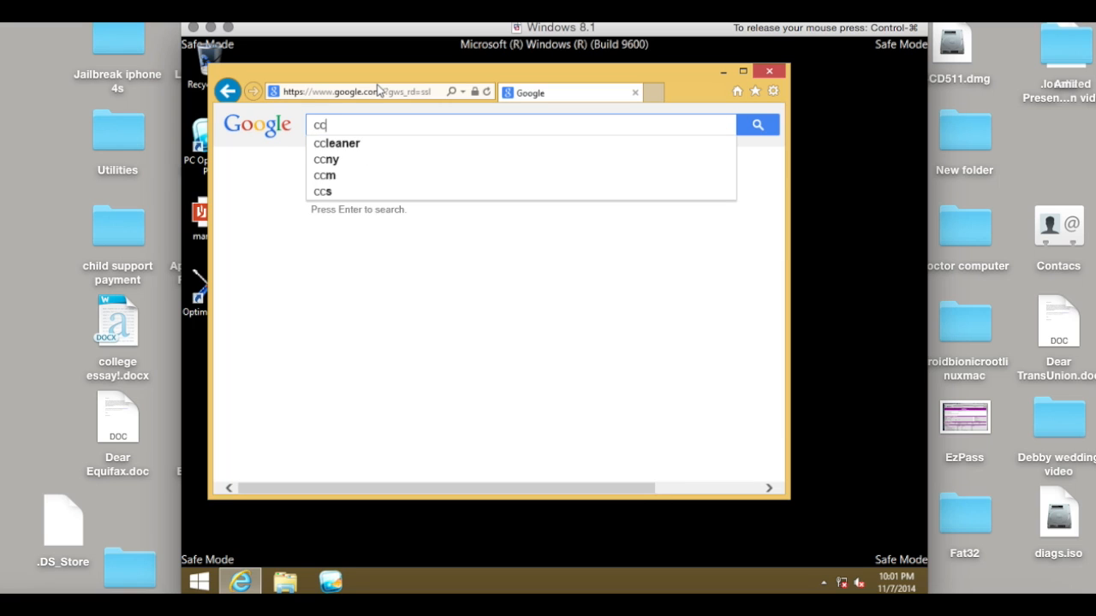
text(leaner)
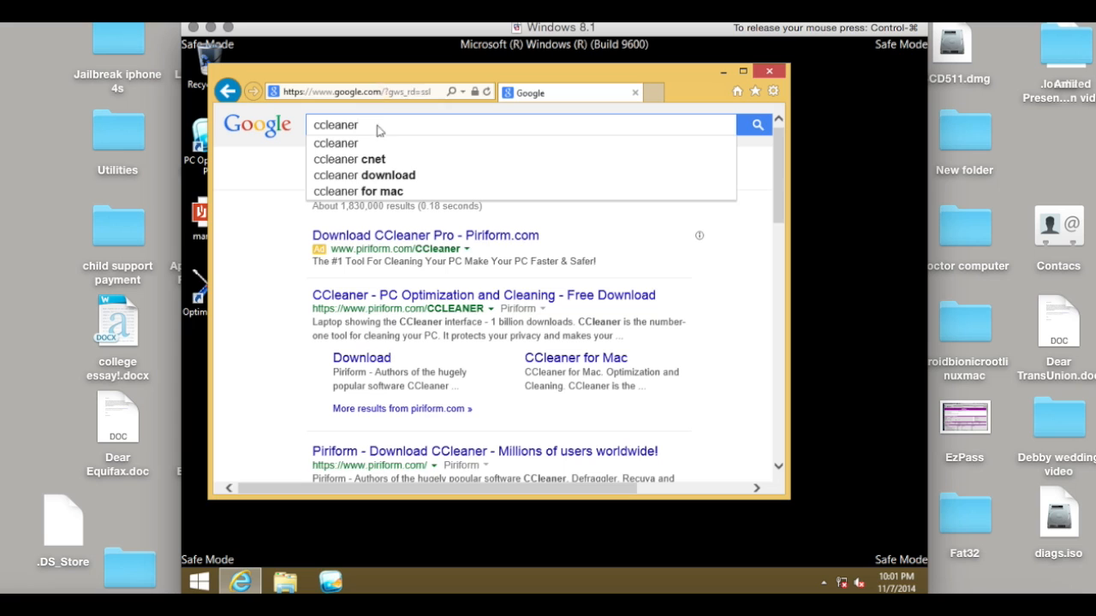
- Open Piriform's CCleaner download page from the search results and start downloading CCleaner Free
click(371, 367)
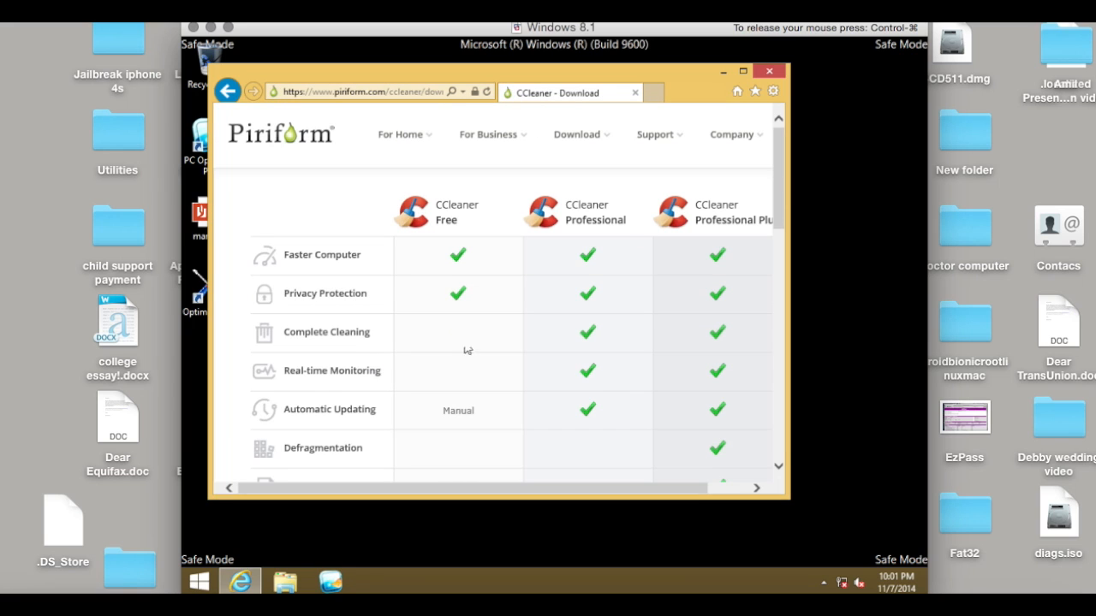
scroll(775, 186, down, 3)
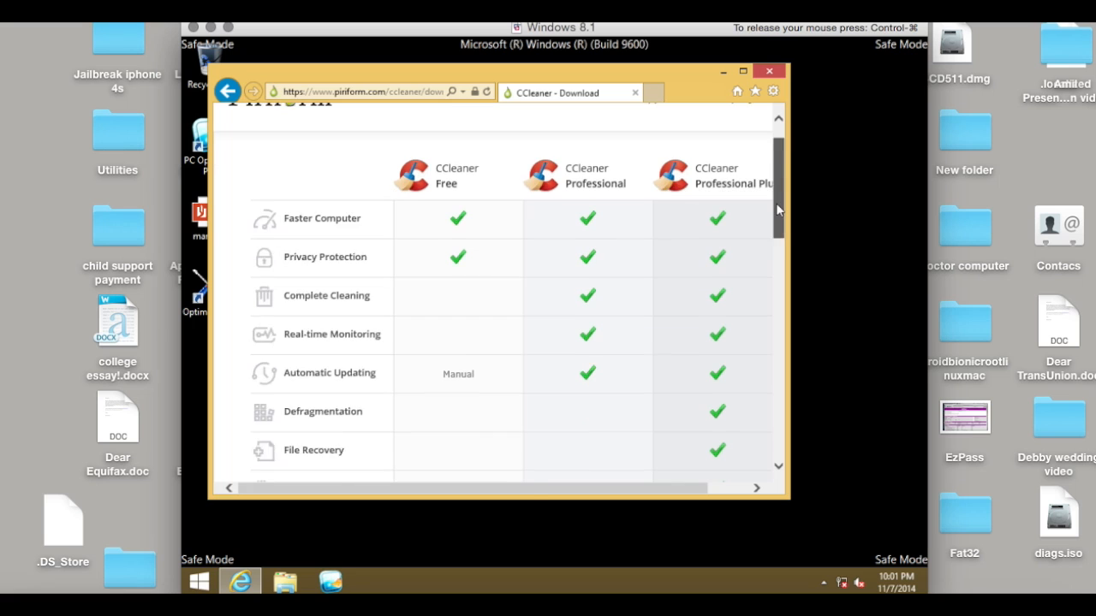
click(435, 409)
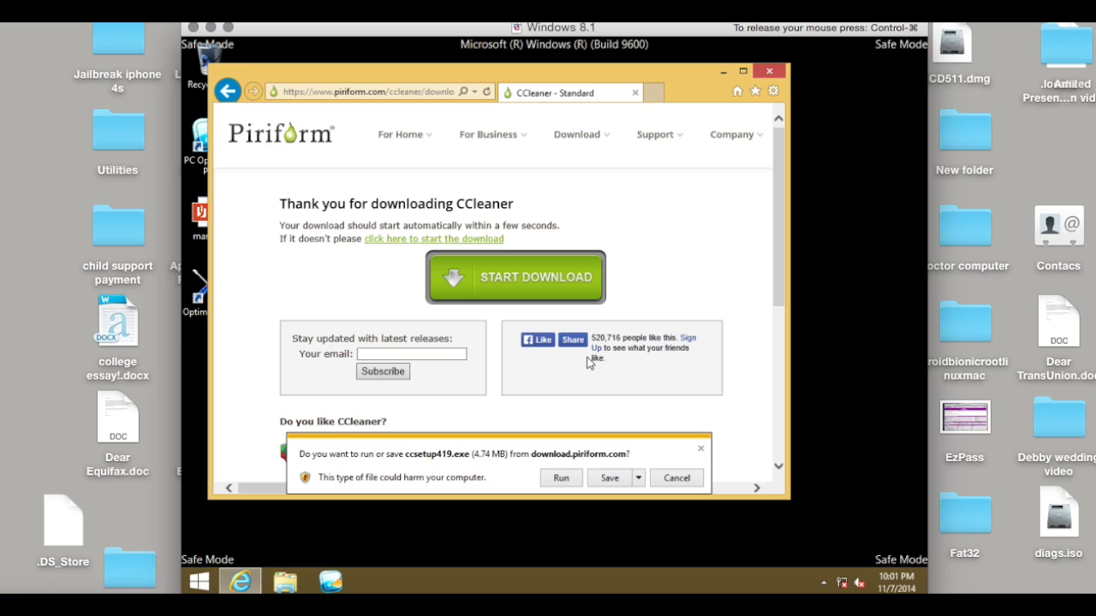
- Run the downloaded CCleaner installer with the default install options, declining Google Chrome and the Google Toolbar for Internet Explorer
click(555, 478)
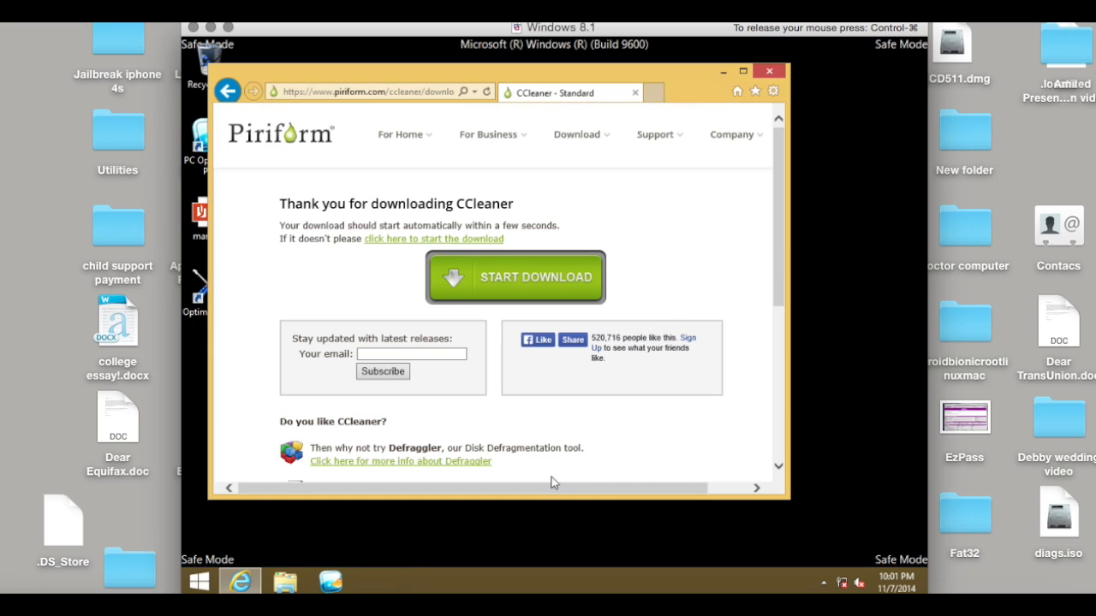
click(711, 431)
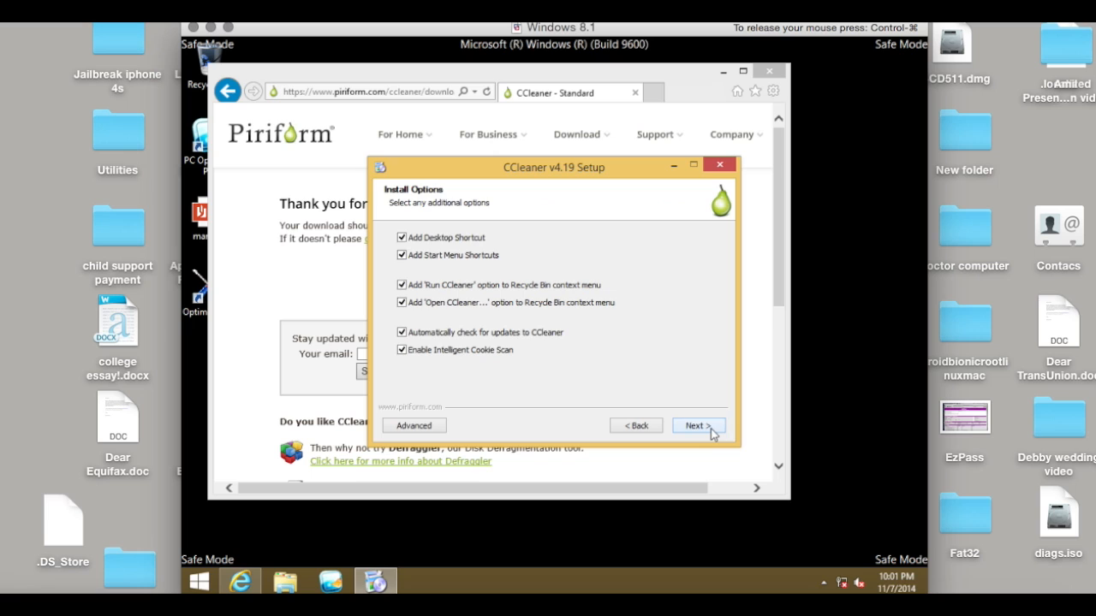
click(711, 431)
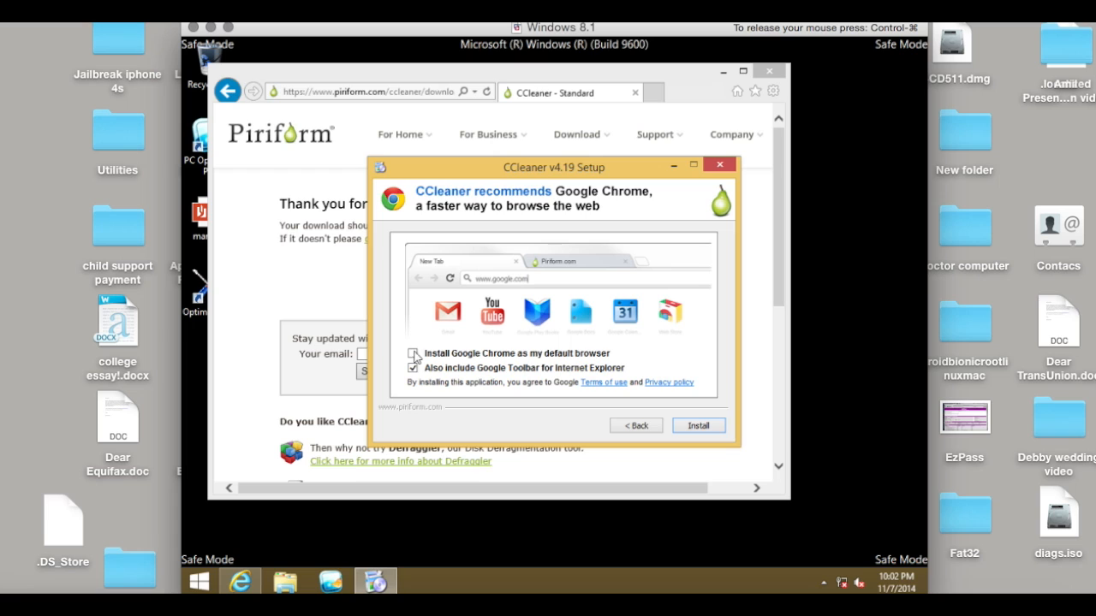
click(413, 369)
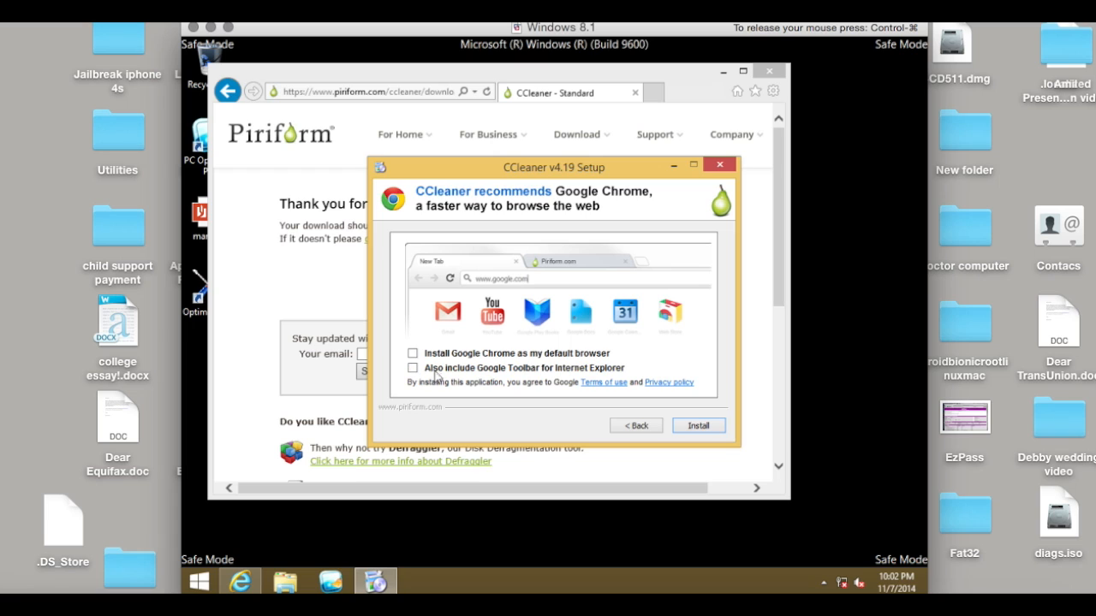
click(699, 426)
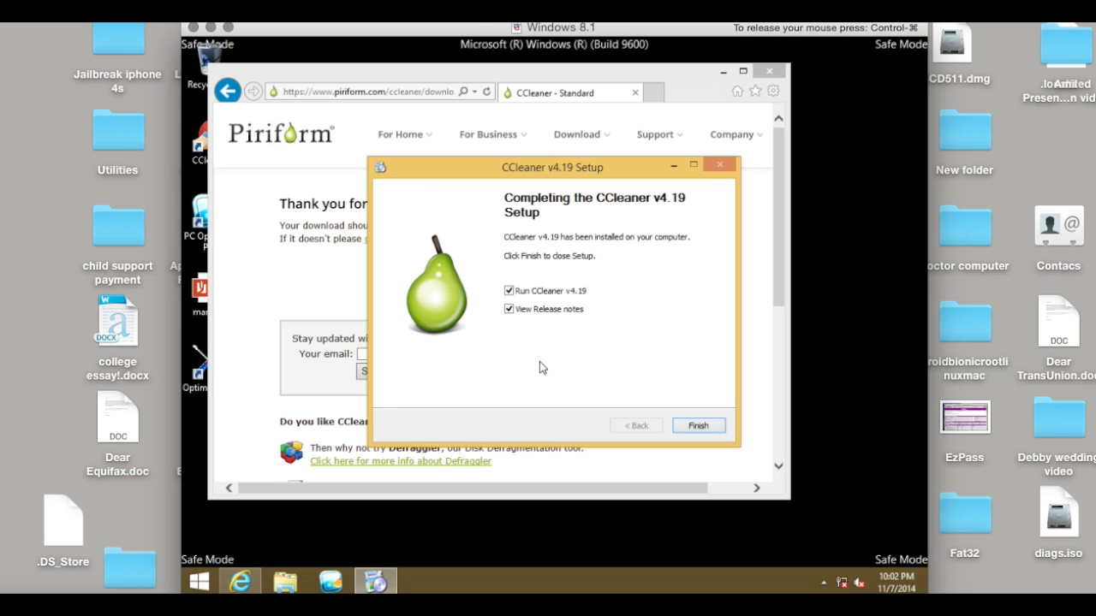
- Finish the setup without viewing the release notes, launch CCleaner, and run the cleaner with its default selections
click(515, 312)
click(695, 427)
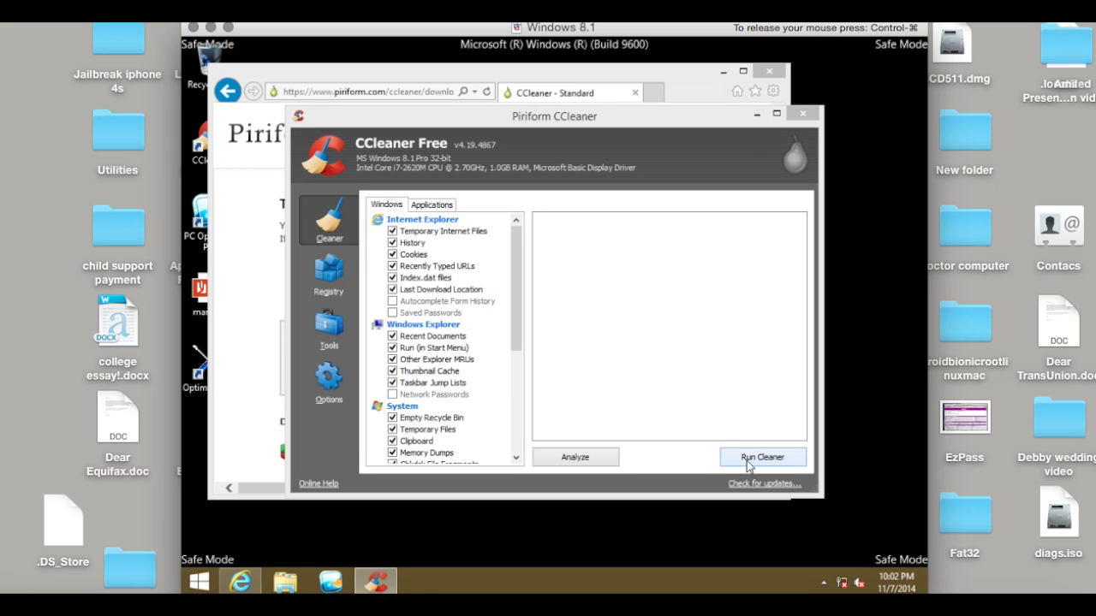
click(747, 459)
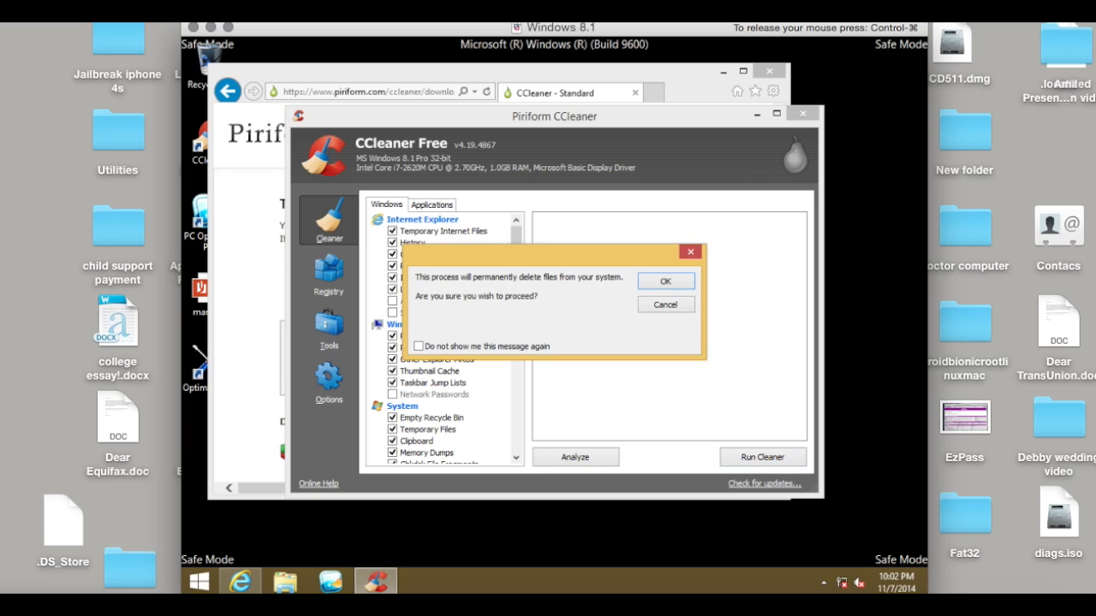
click(668, 286)
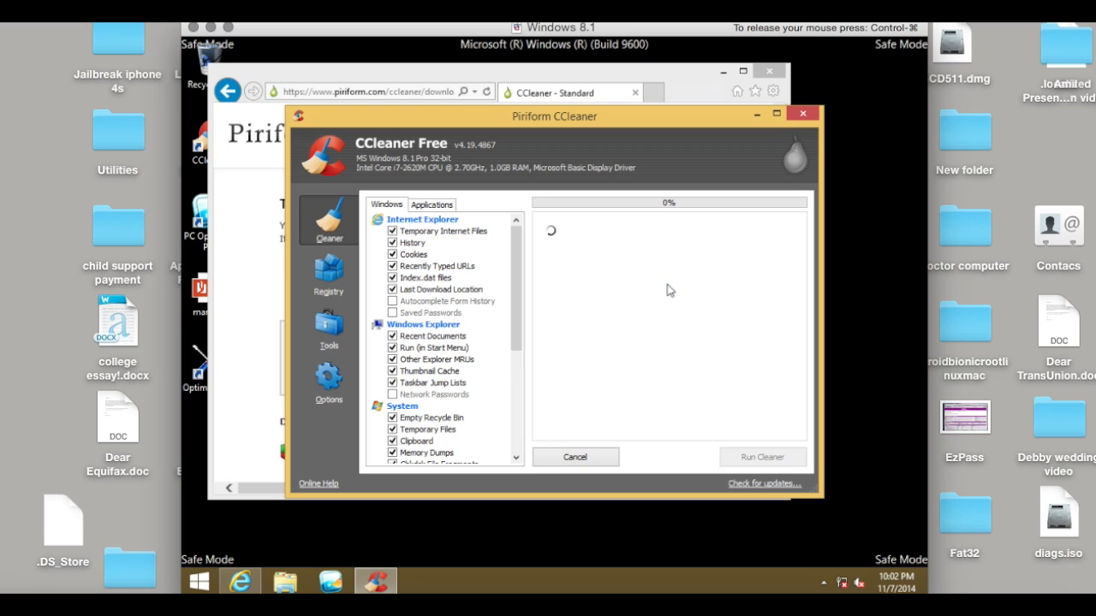
- Return to Internet Explorer, go to google.com and search for "malwarebytes"
click(372, 92)
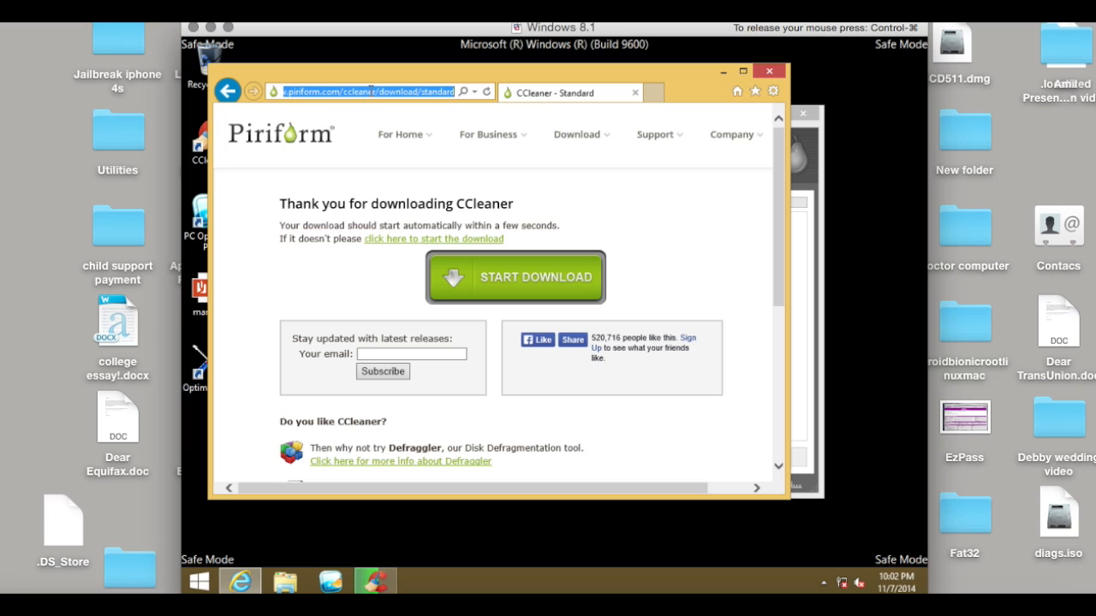
text(go)
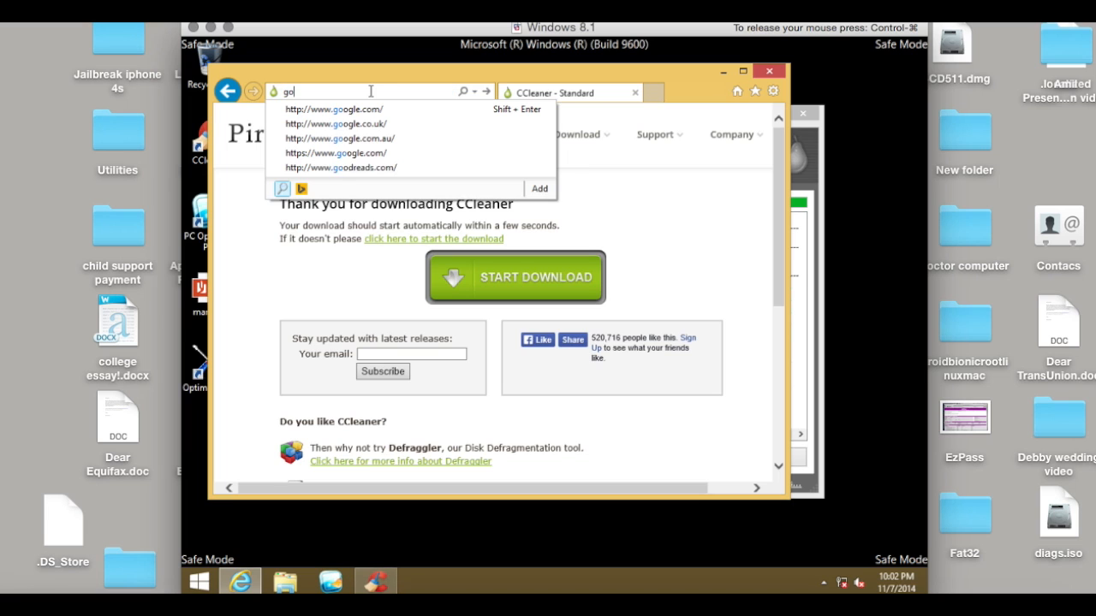
text(ogle.com)
key(Return)
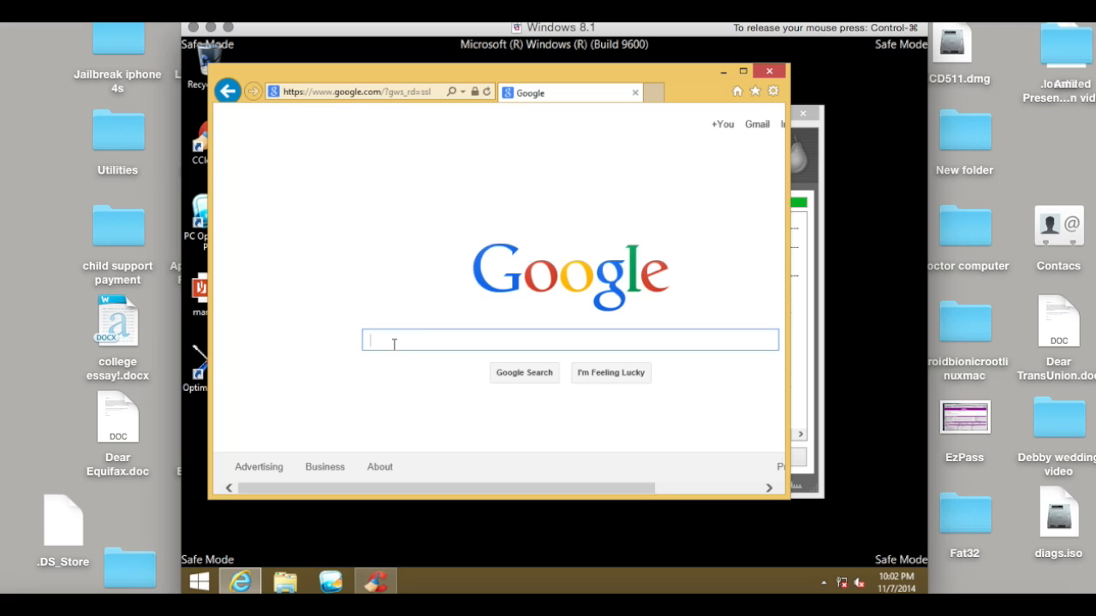
text(malwa)
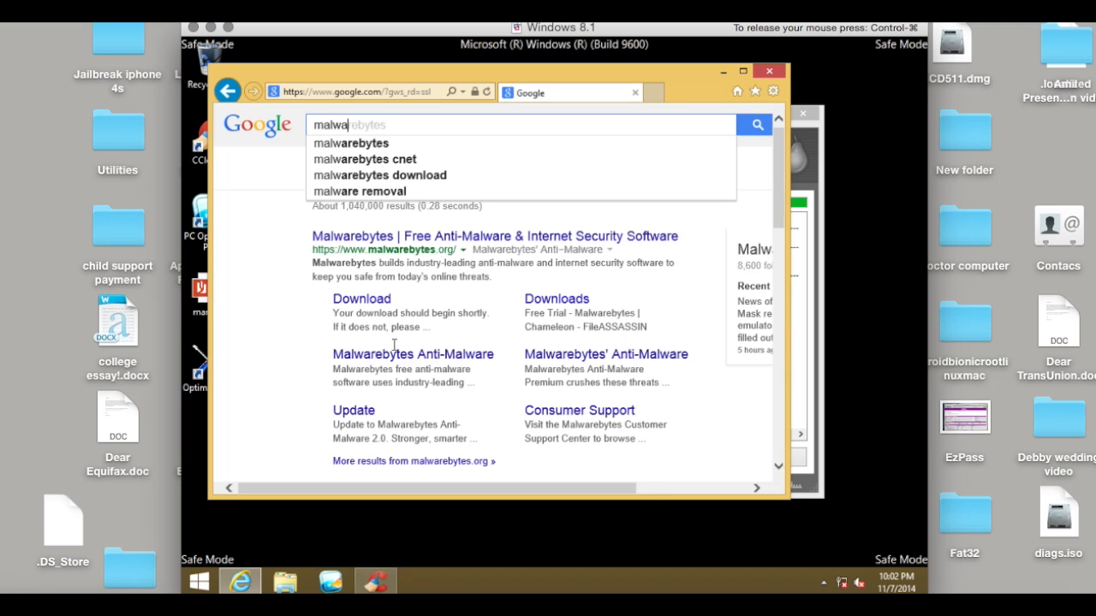
text(rebytes)
key(Return)
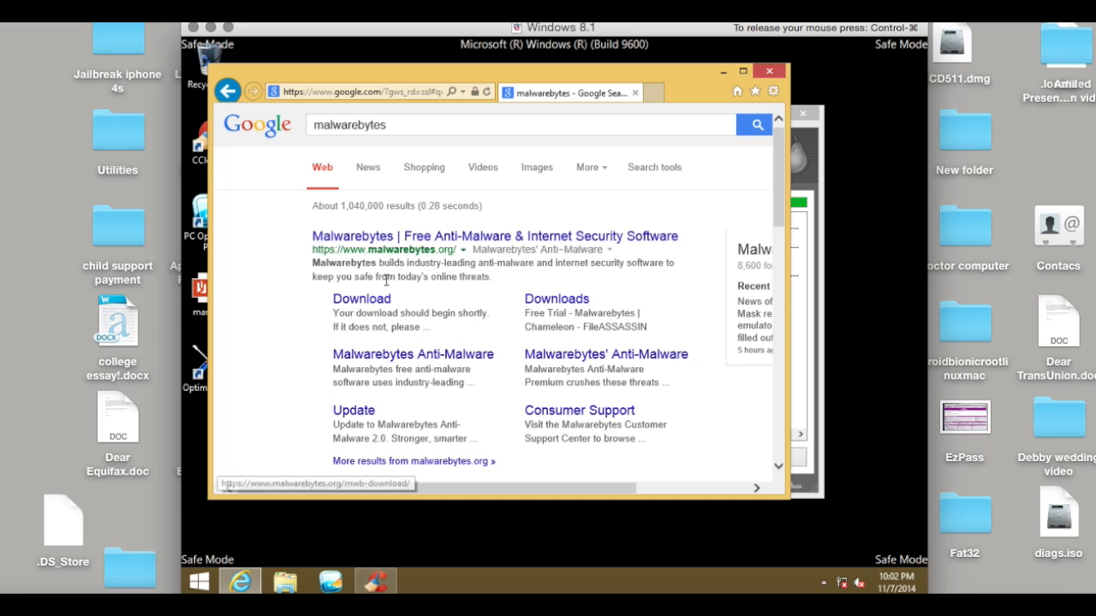
- Download Malwarebytes Anti-Malware from the official site in the search results and run its installer in English
click(372, 304)
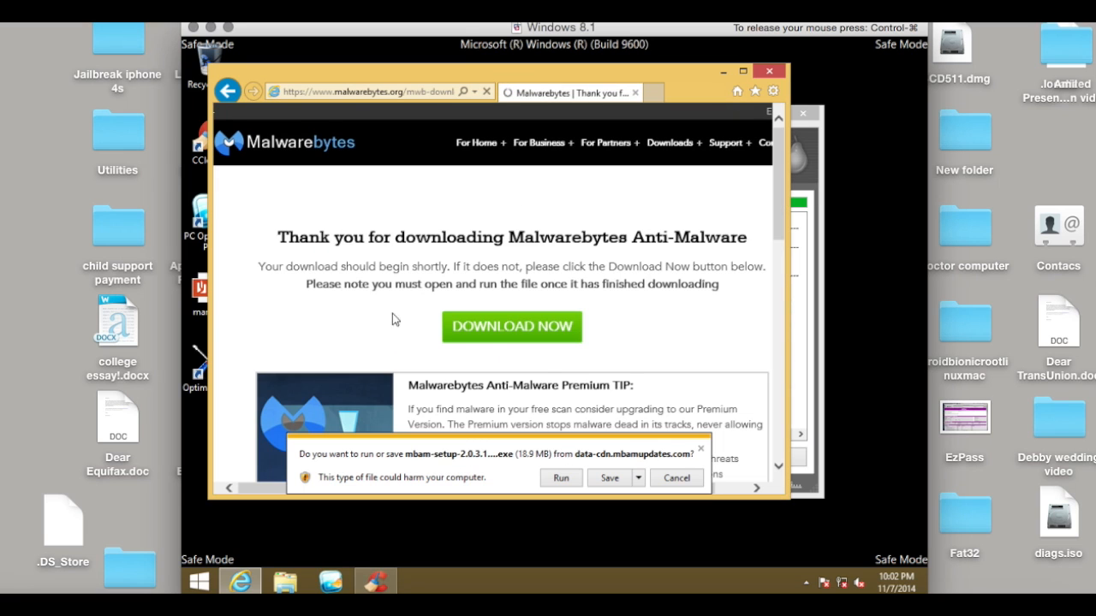
click(560, 478)
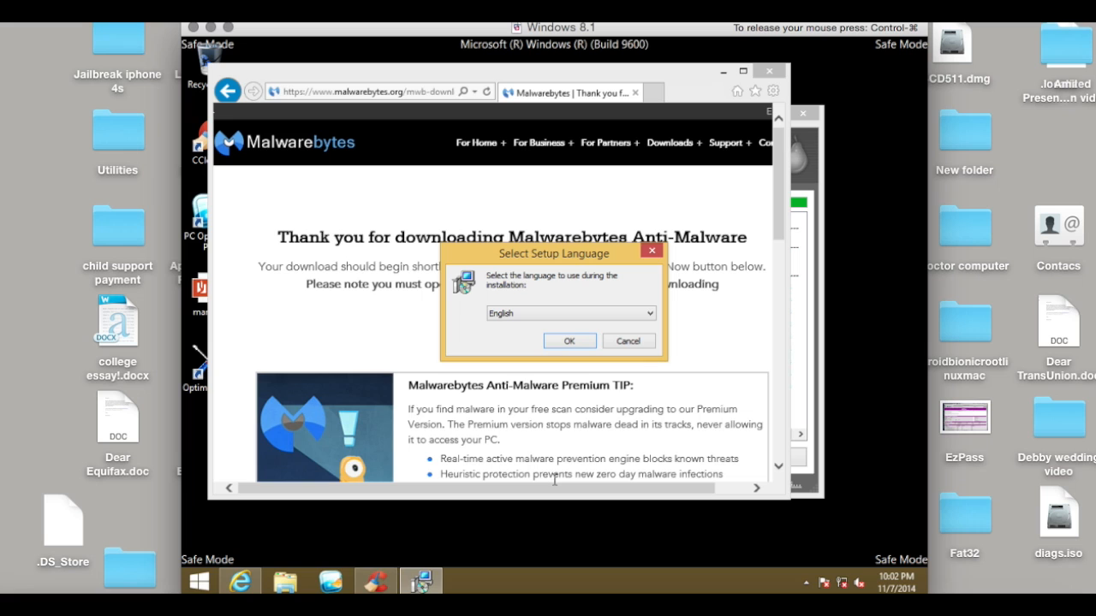
click(561, 342)
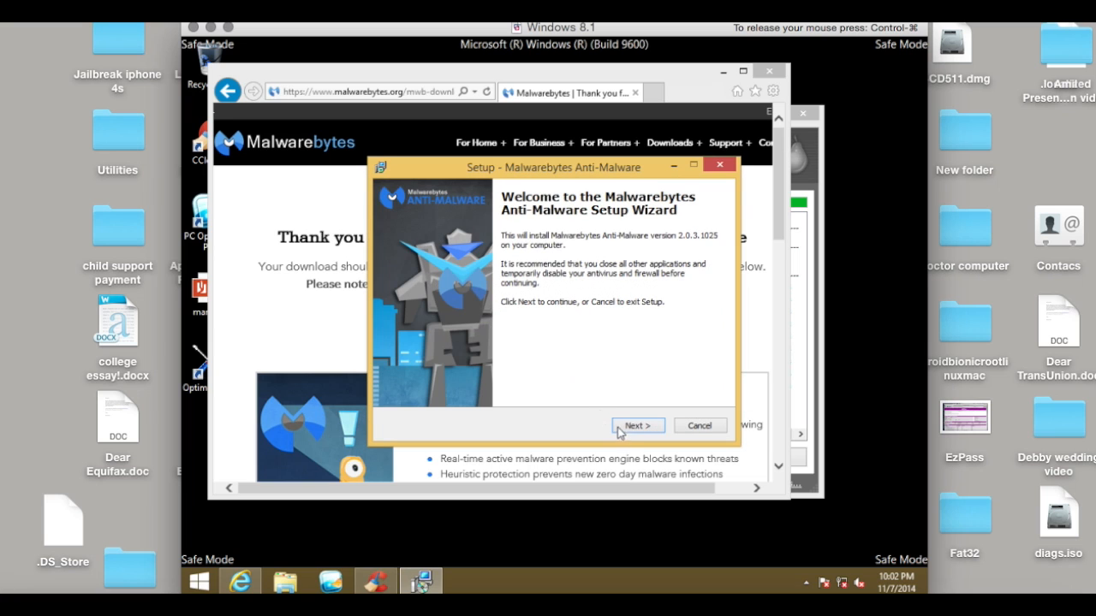
- Accept the license agreement, install Malwarebytes Anti-Malware with default settings, and finish by launching it without the free Premium trial
click(630, 427)
click(447, 382)
click(633, 428)
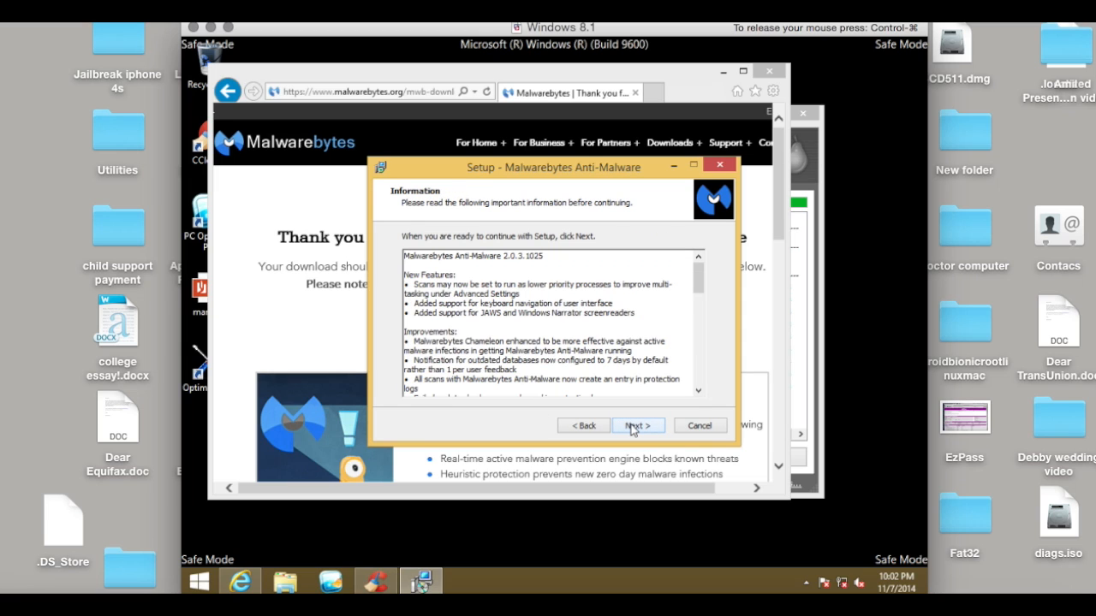
click(633, 425)
click(632, 426)
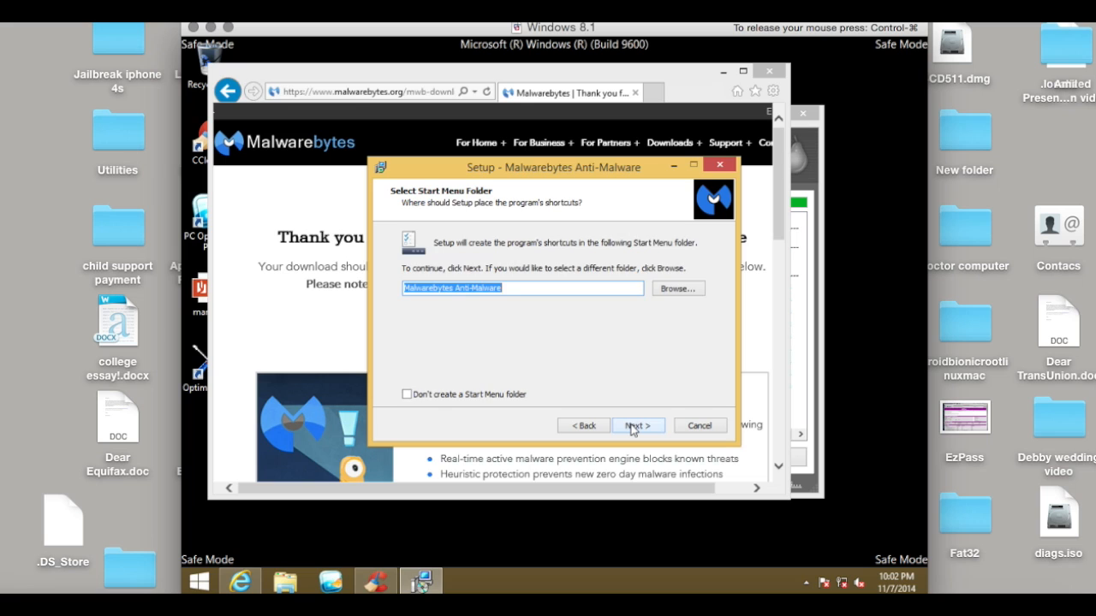
click(633, 425)
click(633, 426)
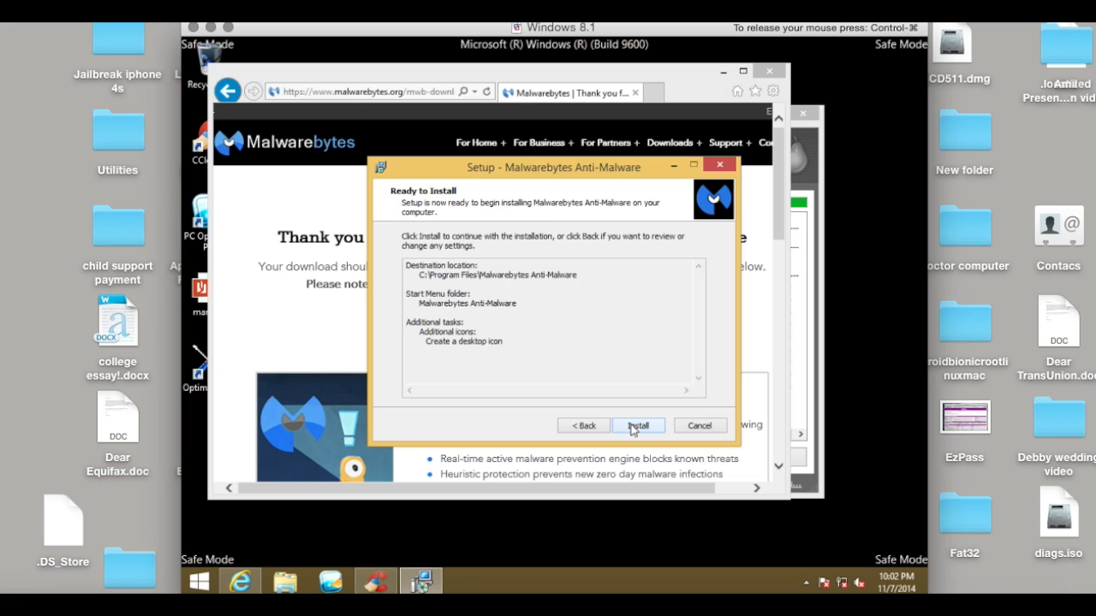
click(632, 426)
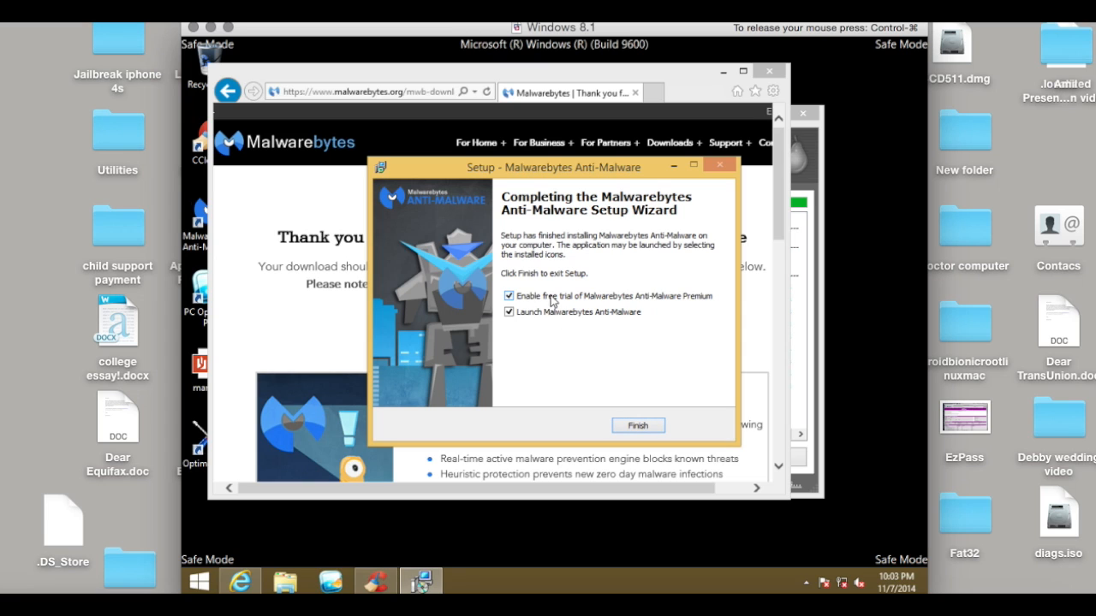
click(509, 296)
click(636, 427)
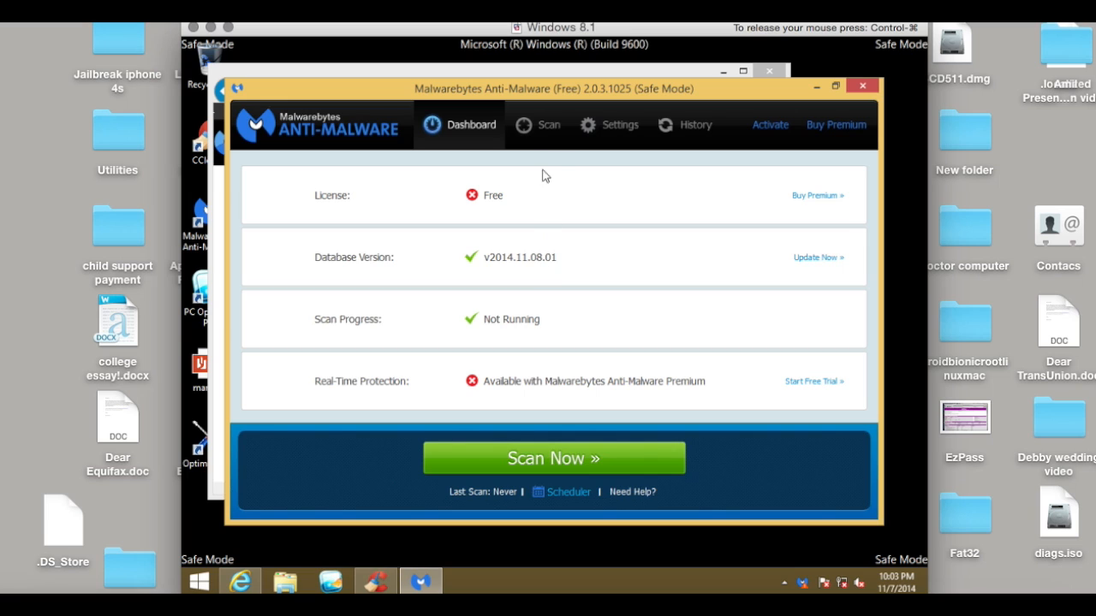
- Start a Threat Scan in Malwarebytes Anti-Malware
click(539, 137)
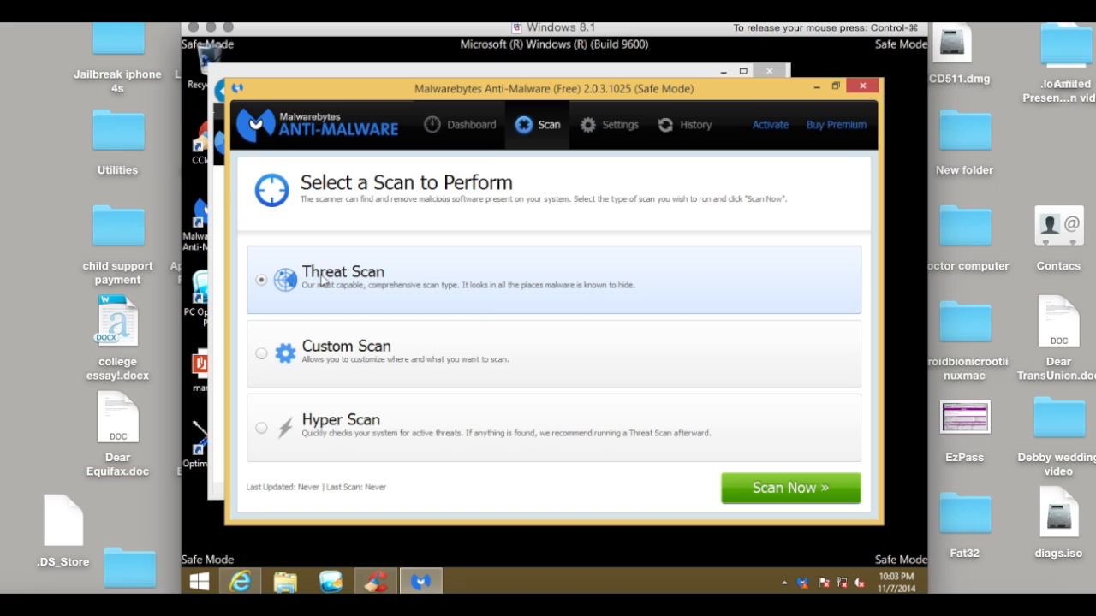
click(761, 488)
click(761, 494)
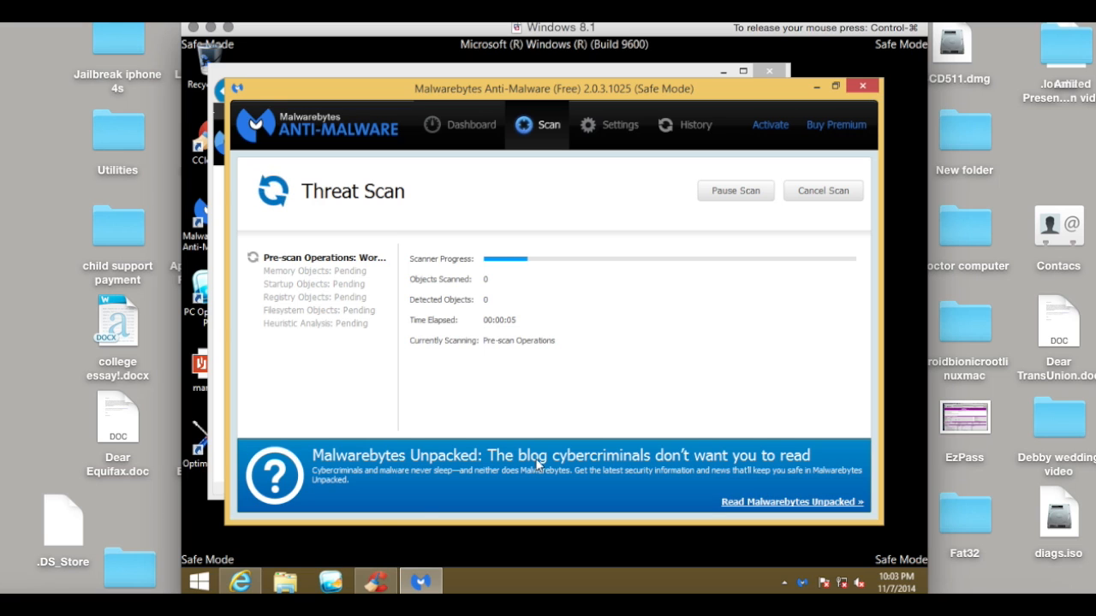
- Switch to CCleaner and scan the registry for issues with all categories selected
click(374, 582)
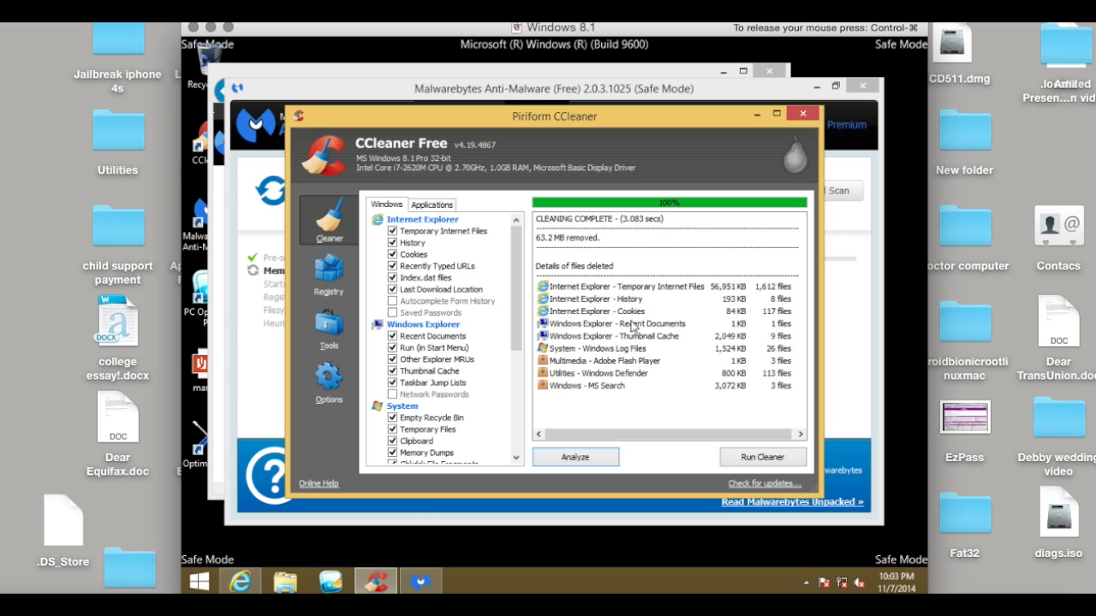
click(329, 274)
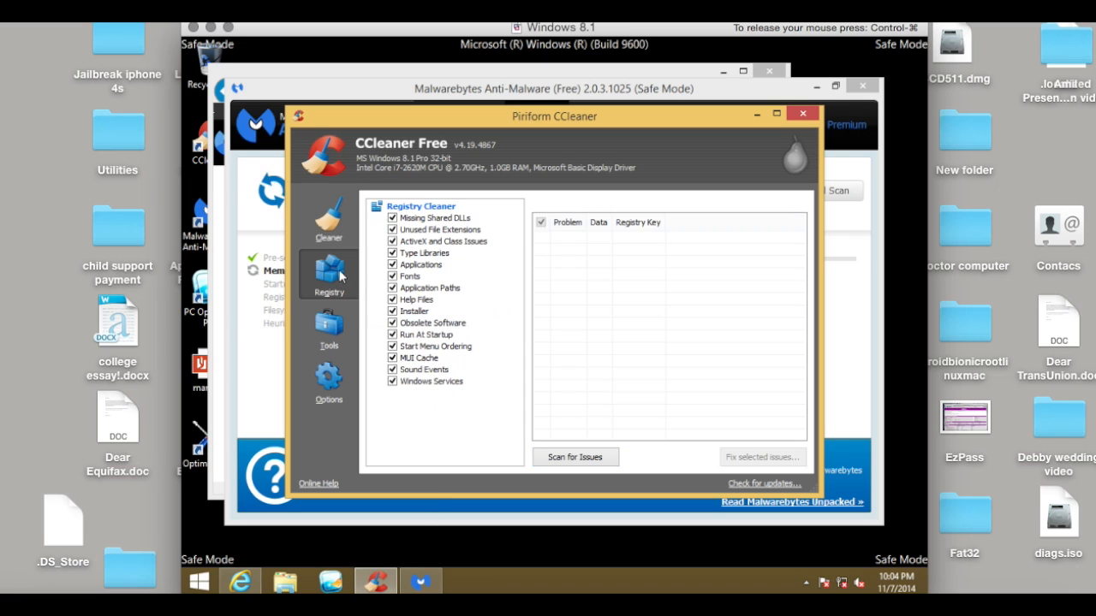
click(570, 462)
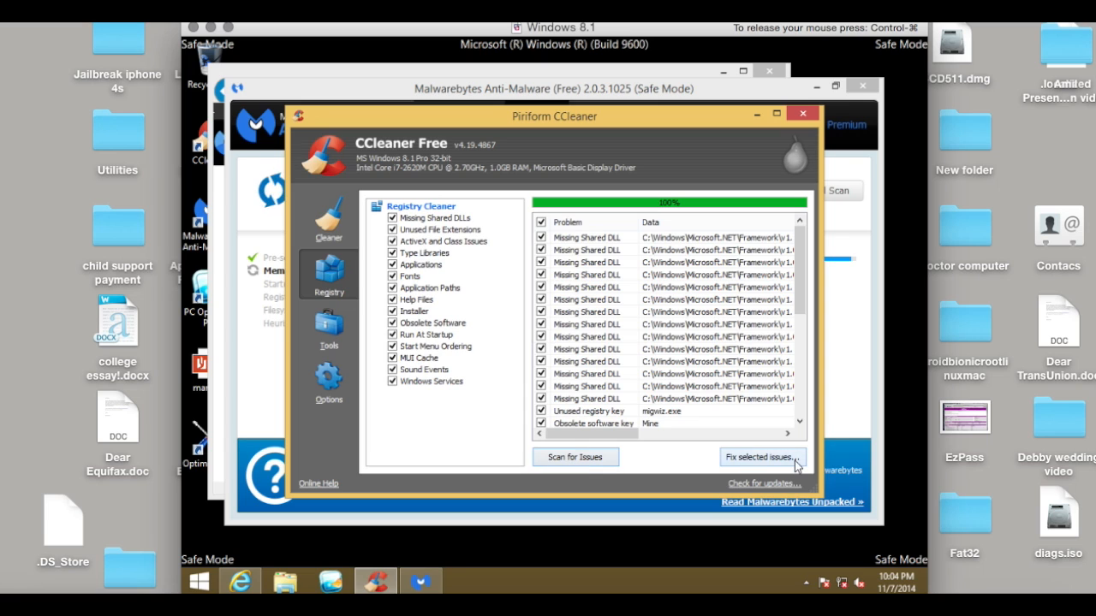
- Fix all selected registry issues without backing up the registry, and close CCleaner
click(726, 455)
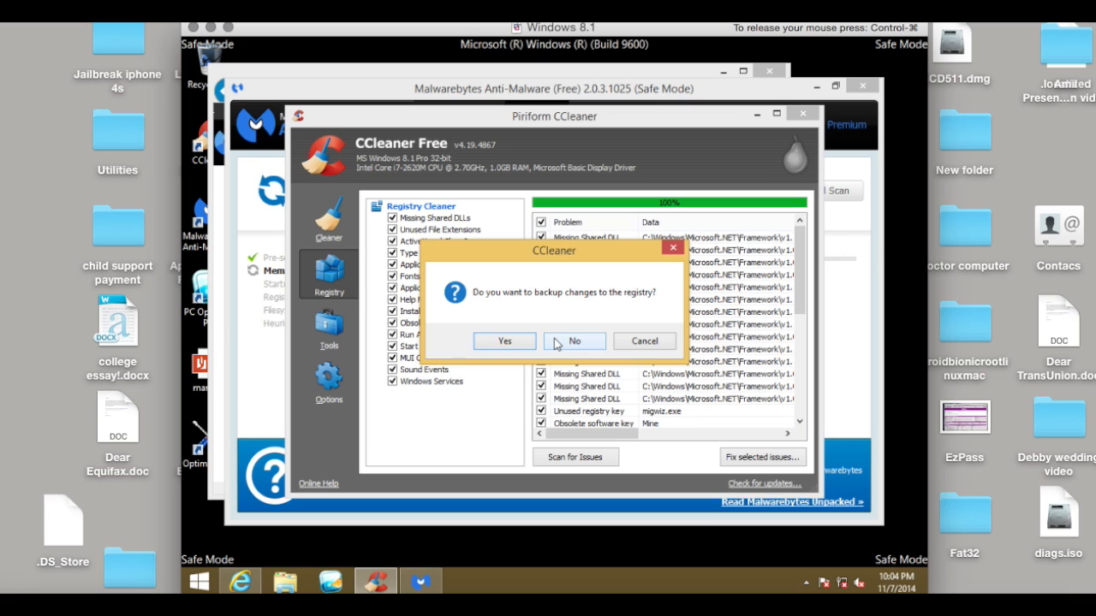
click(556, 343)
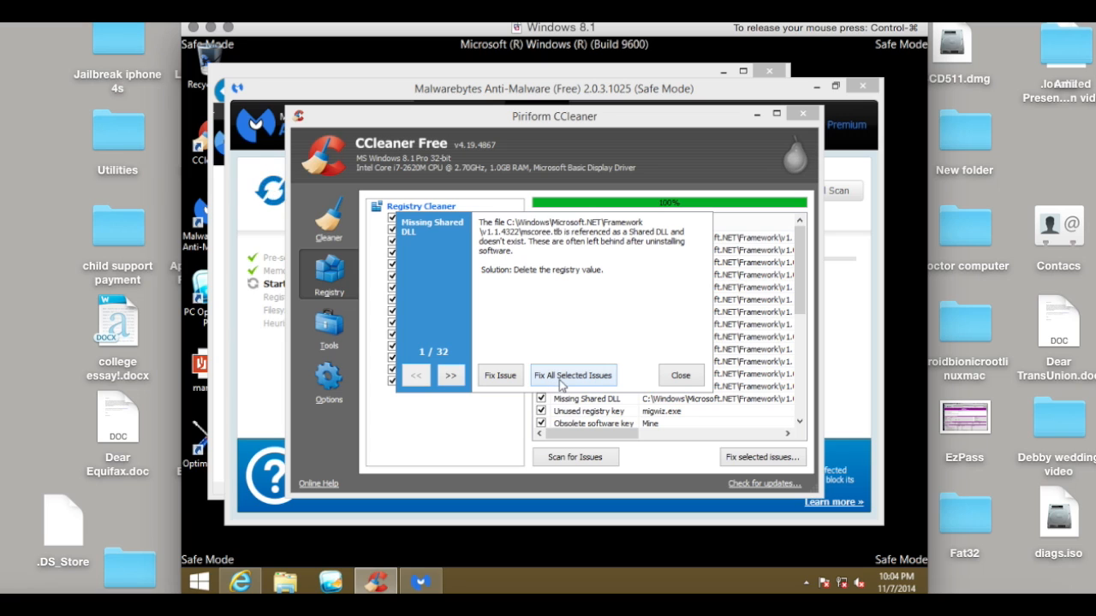
click(560, 383)
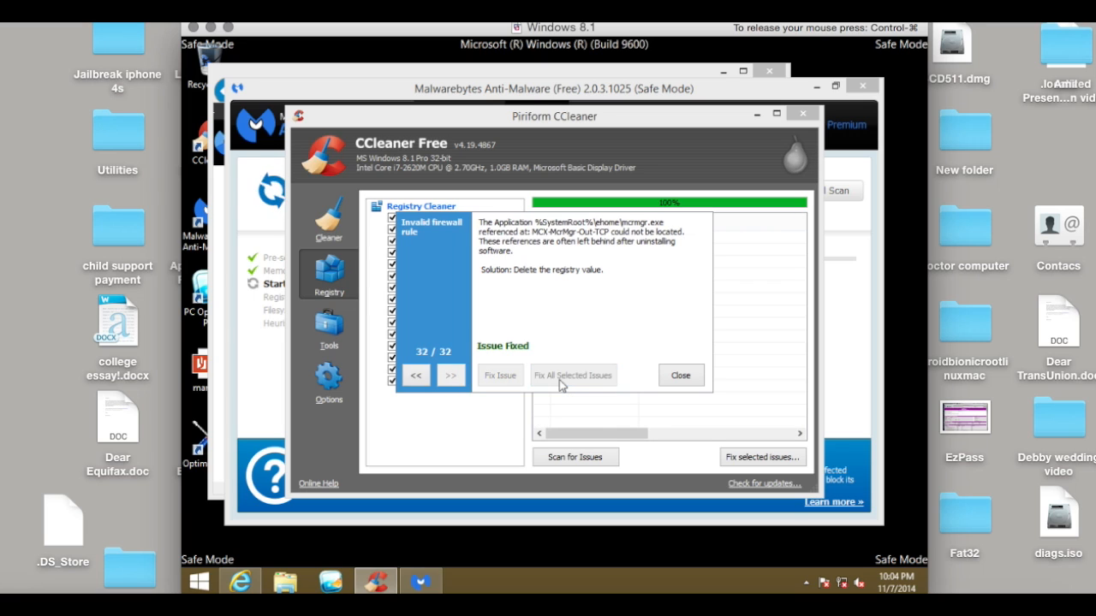
click(668, 381)
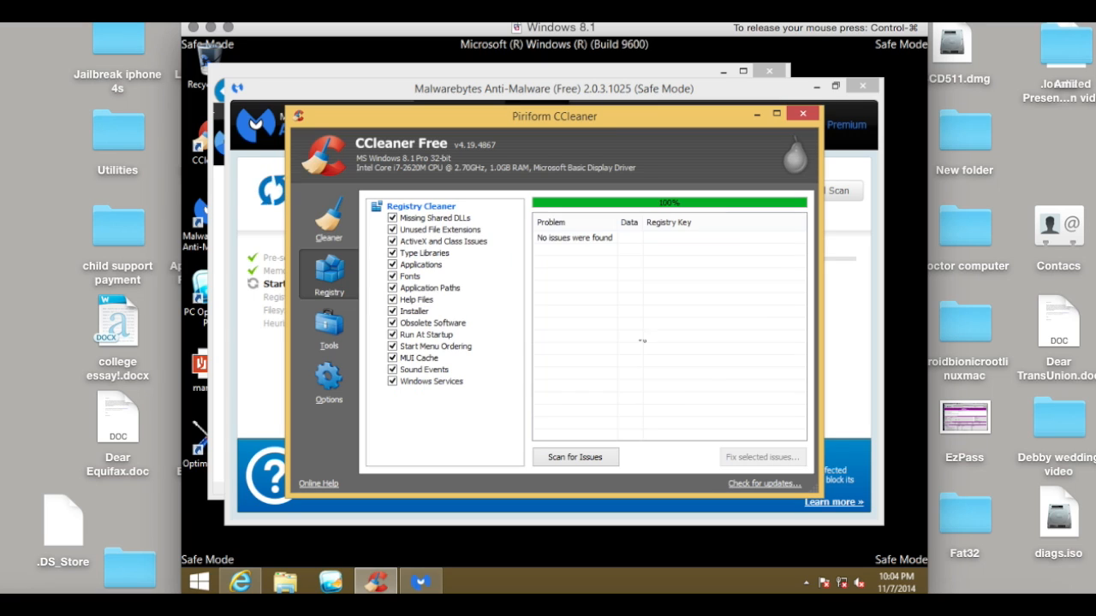
click(805, 120)
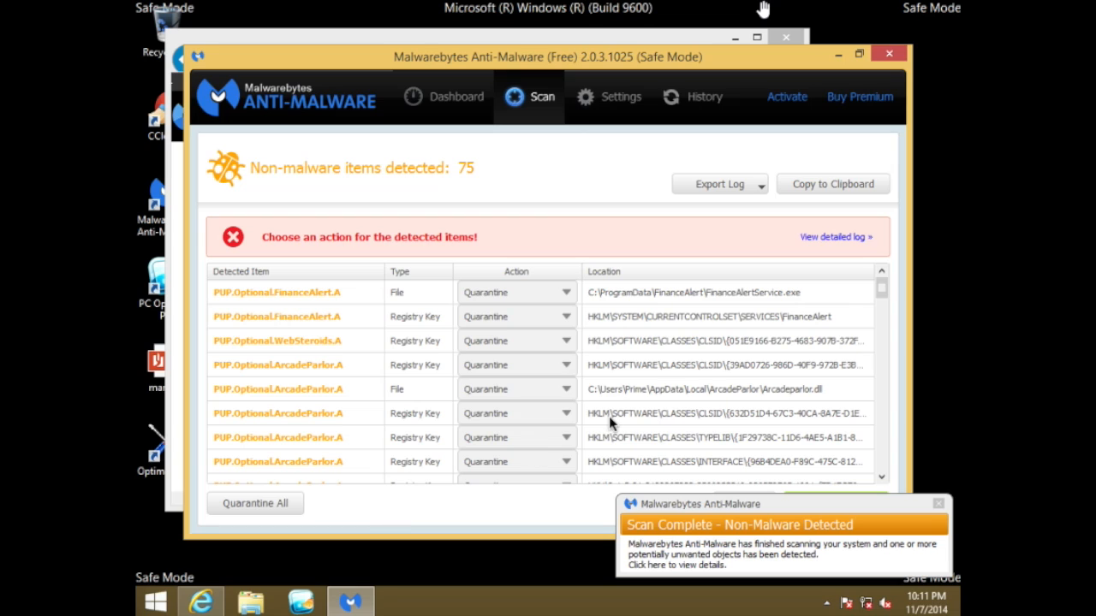
- Review the actions for the detected items in Malwarebytes, quarantine them all, and decline restarting the computer
click(549, 317)
click(550, 320)
drag(883, 297, 877, 274)
click(264, 505)
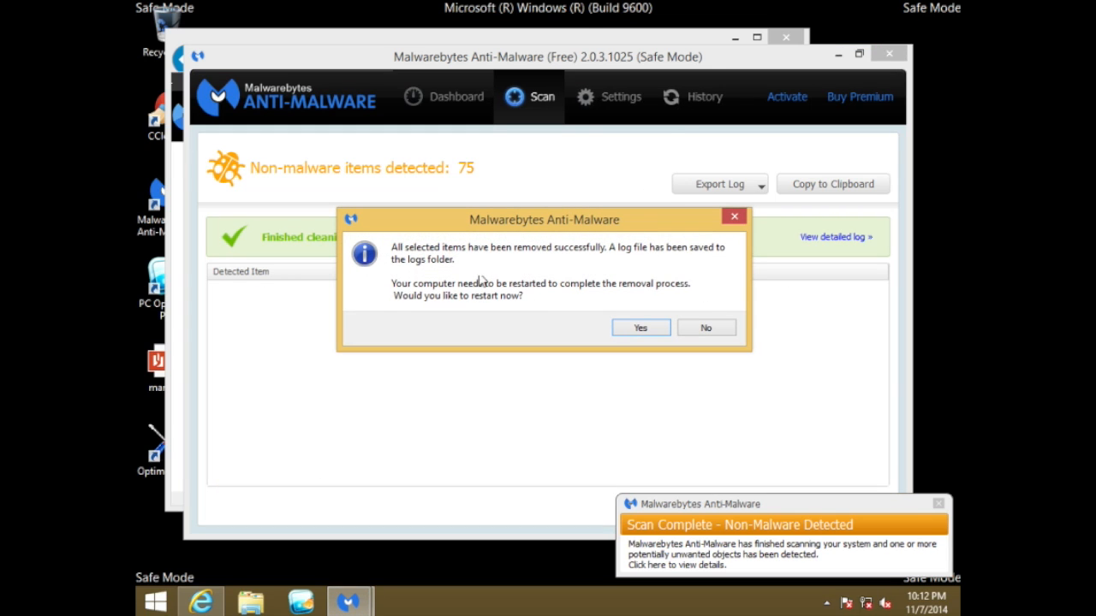
click(706, 328)
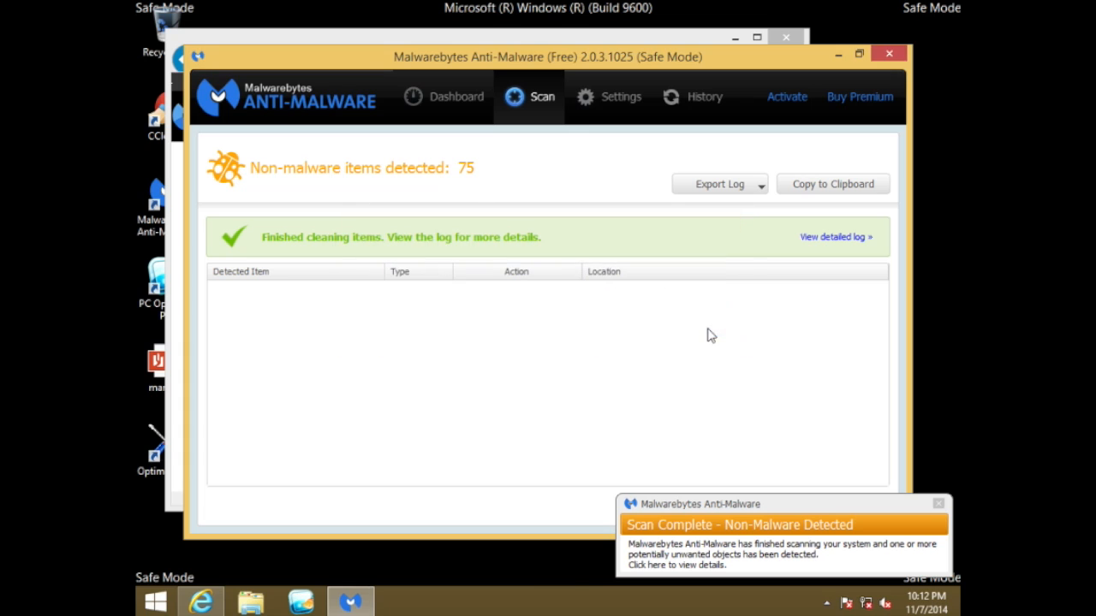
- Delete all quarantined items from the Malwarebytes Anti-Malware history and close the program
click(698, 120)
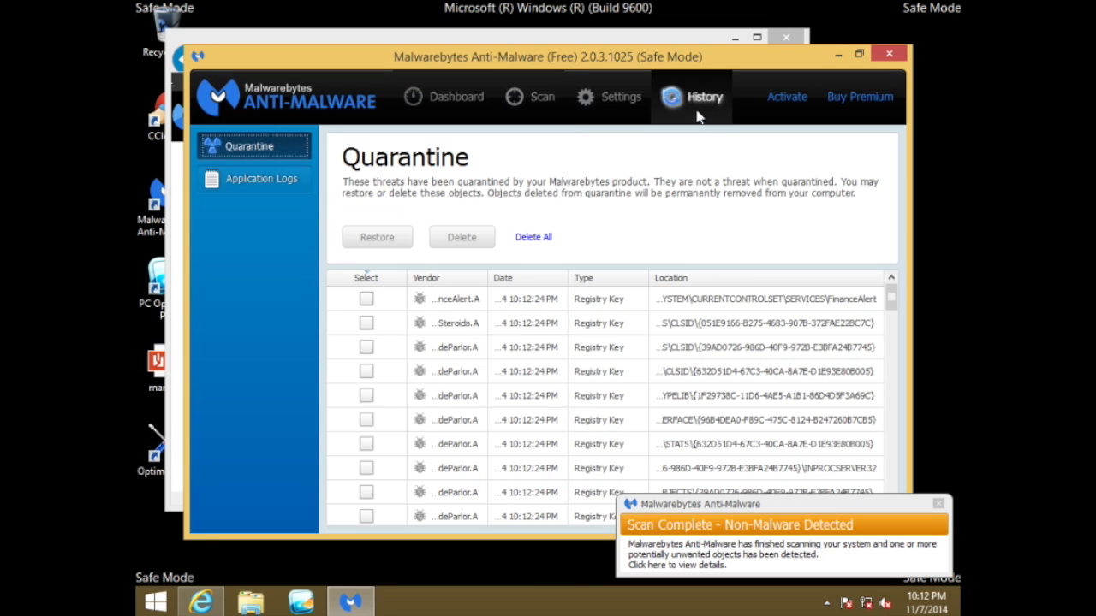
click(533, 240)
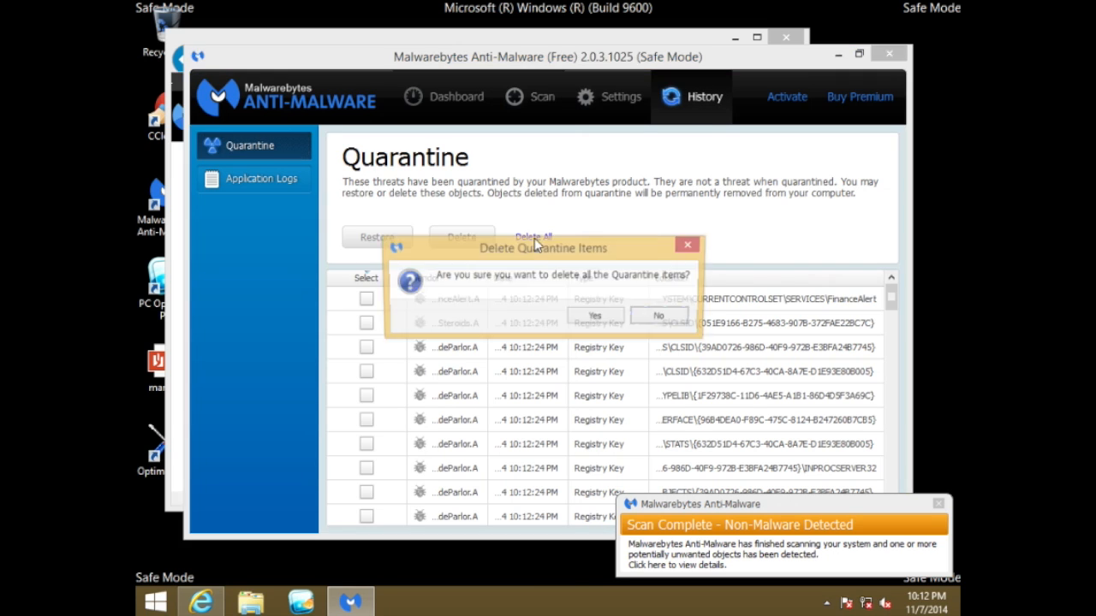
click(593, 316)
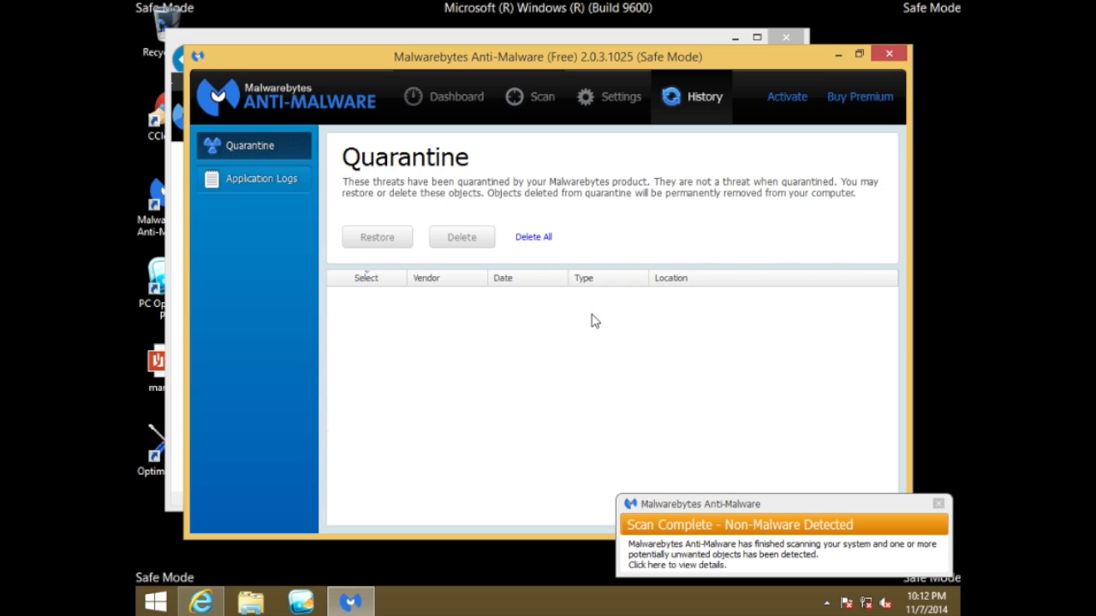
click(887, 56)
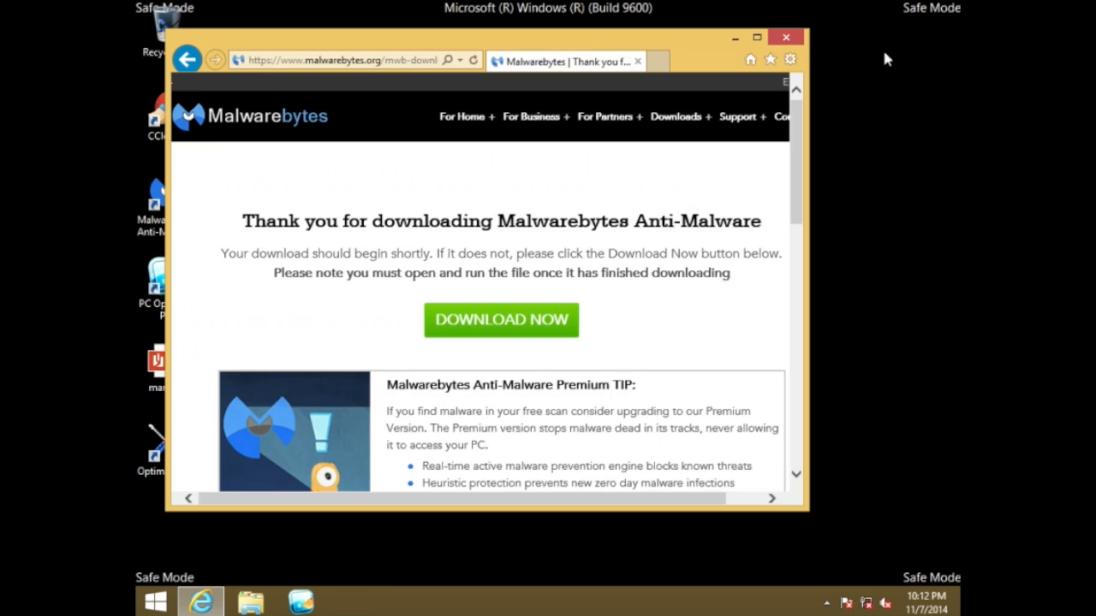
- Widen the browser window, go to google.com, and search for tdsskiller
drag(809, 72, 916, 76)
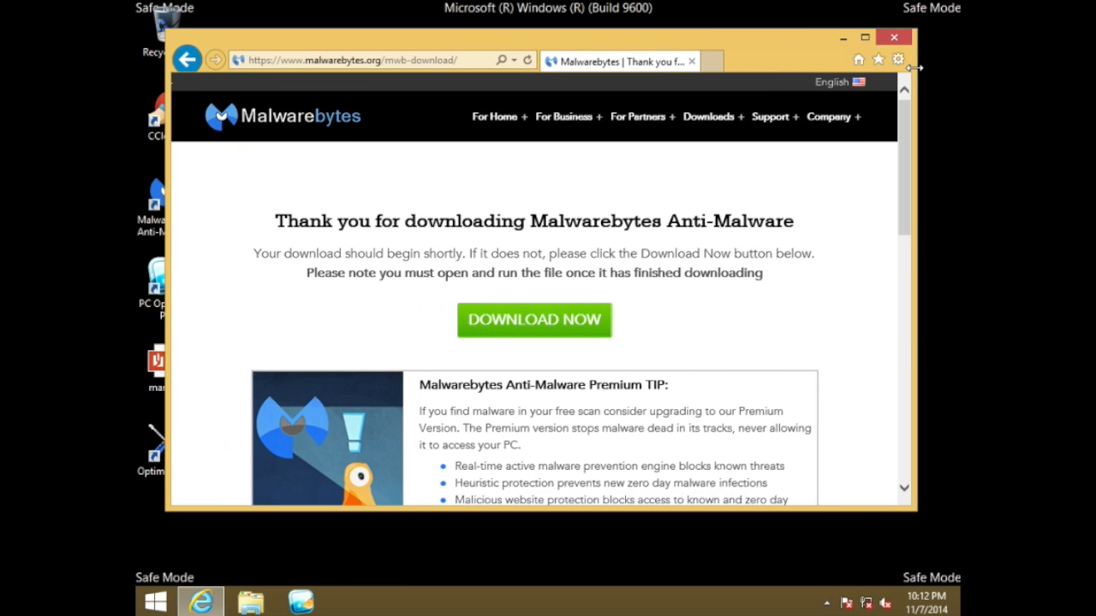
click(425, 61)
text(google.com/)
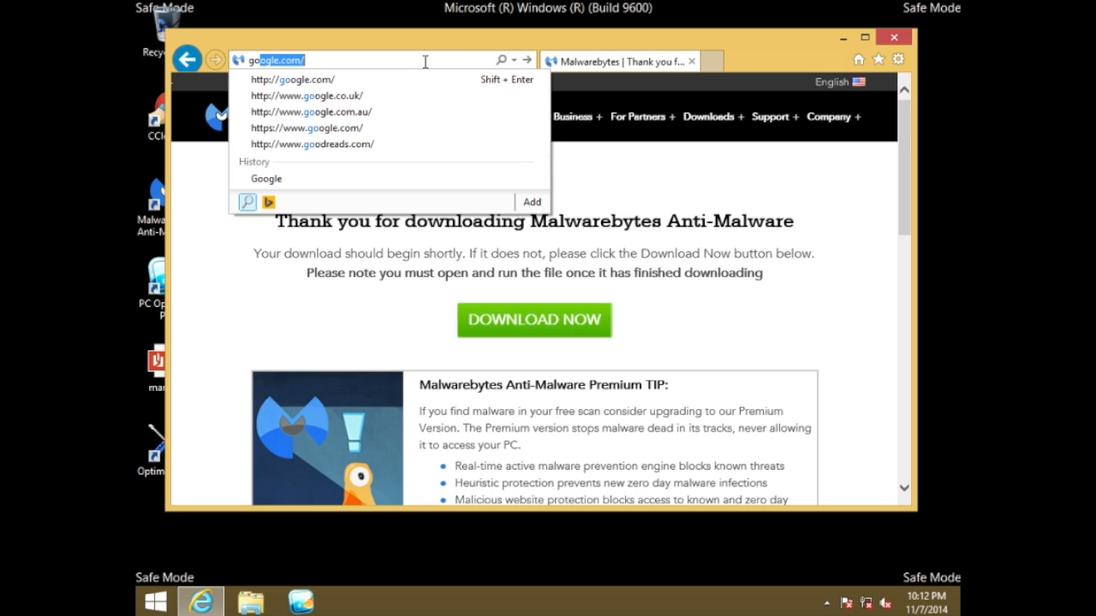
key(Return)
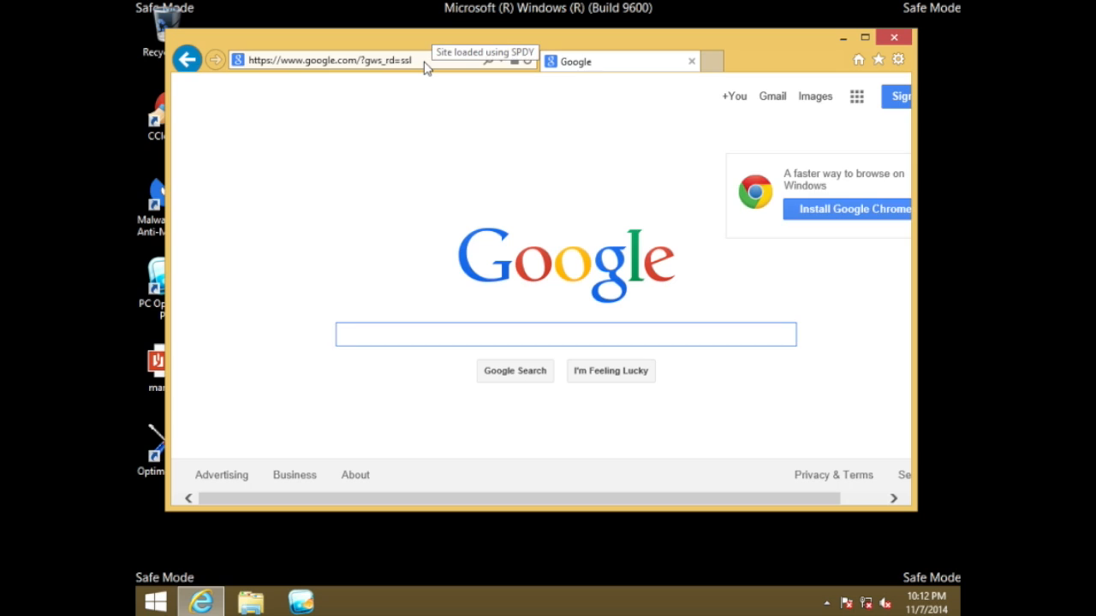
text(t)
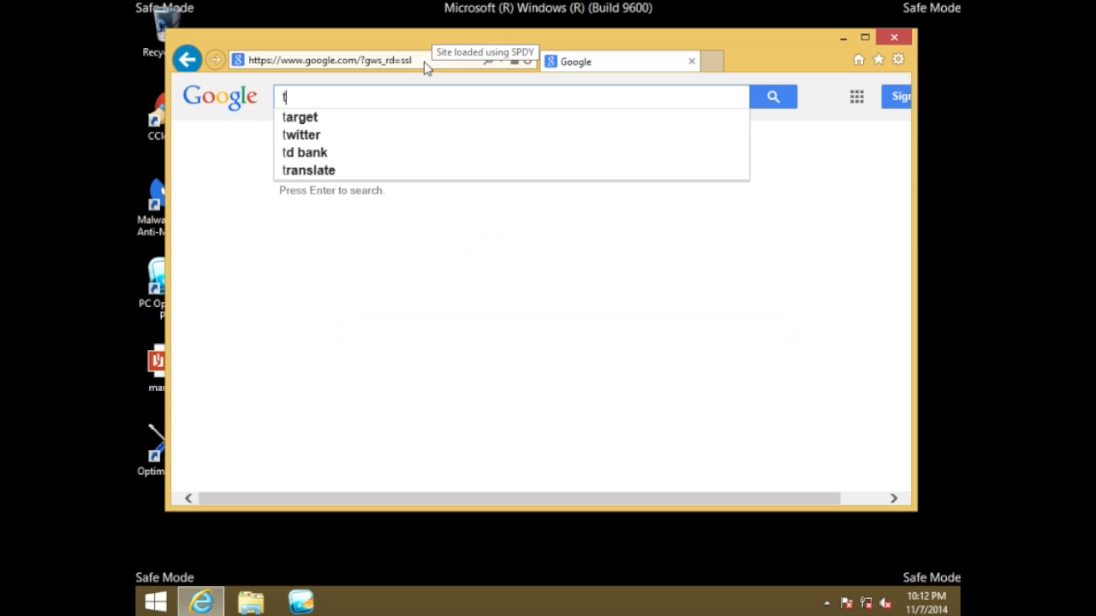
text(dsskiller)
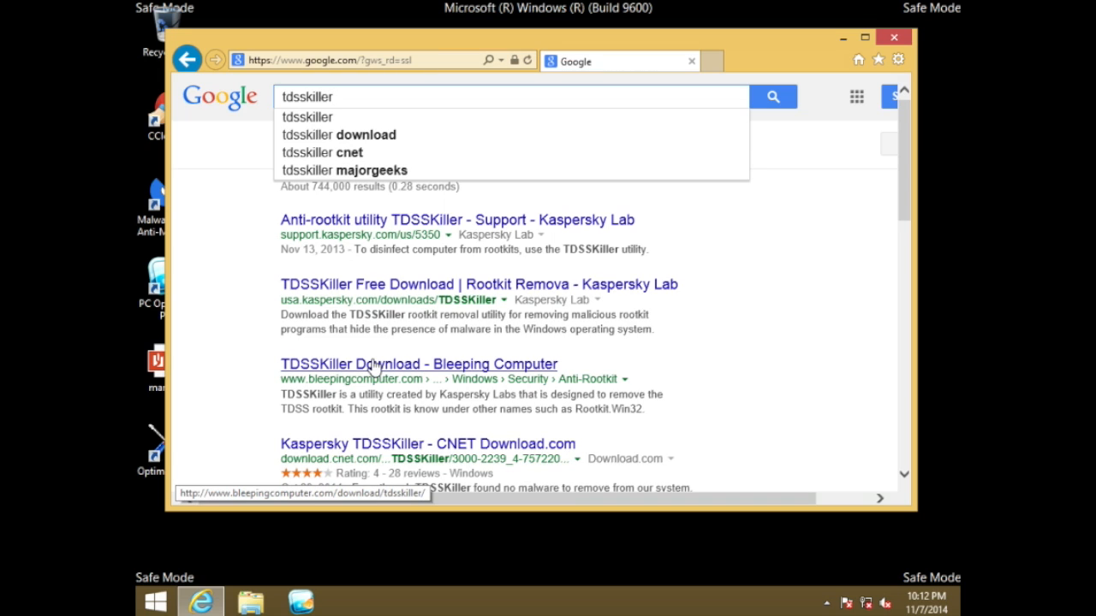
- Download the EXE version of TDSSKiller from its Bleeping Computer page and run it directly until it is ready to scan
click(375, 368)
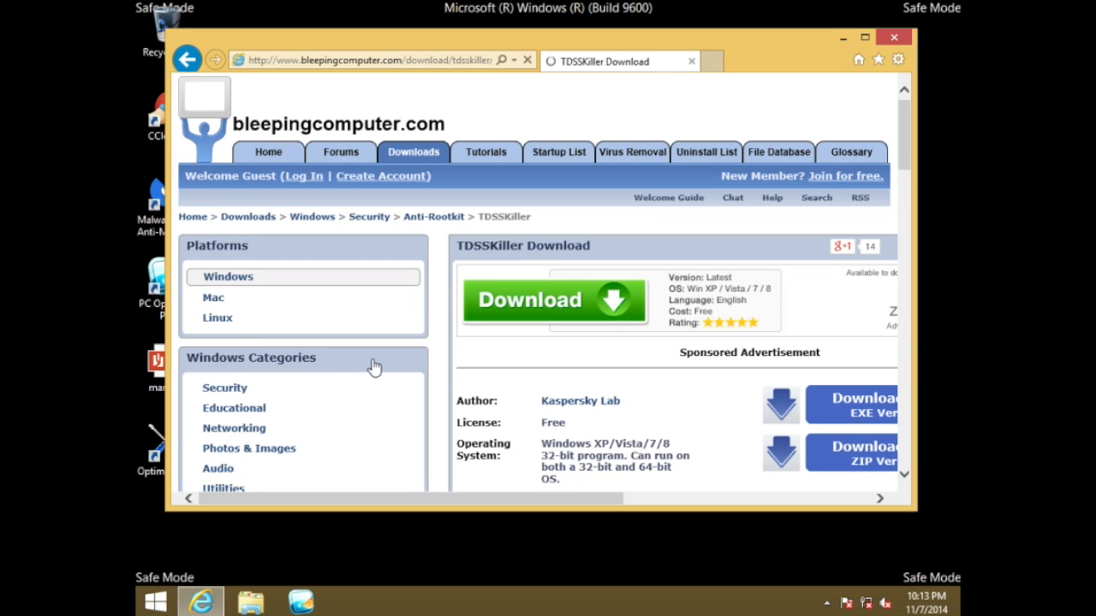
click(777, 408)
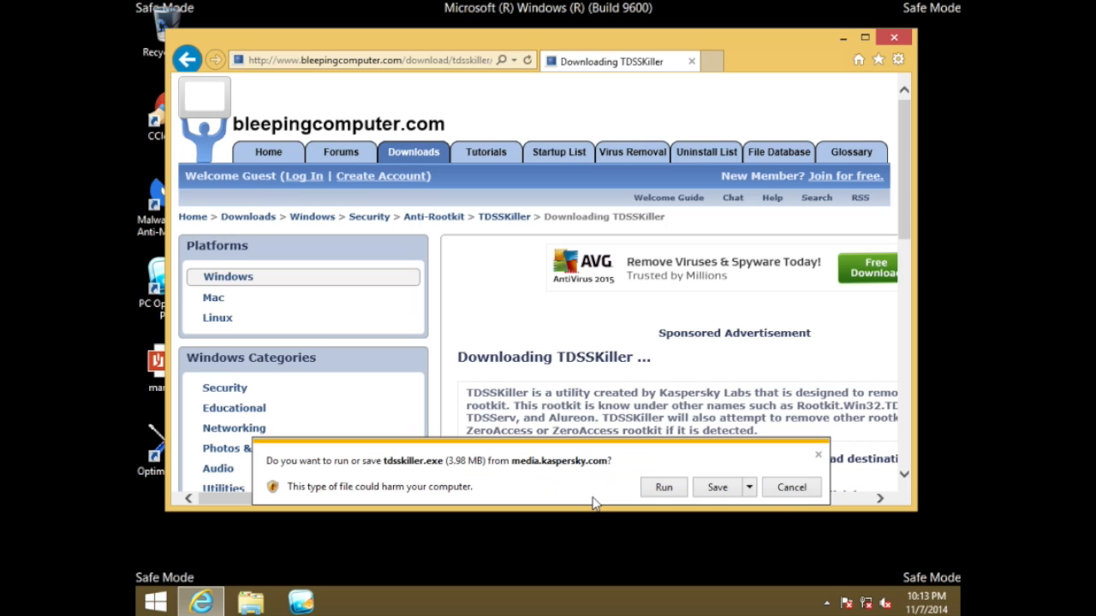
click(661, 487)
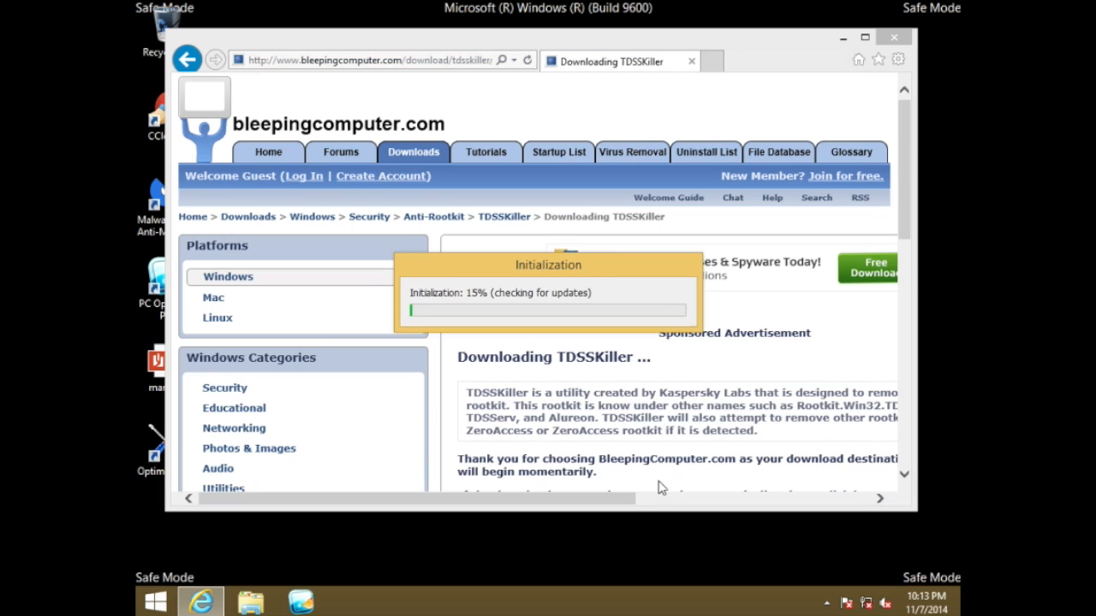
click(672, 359)
click(673, 359)
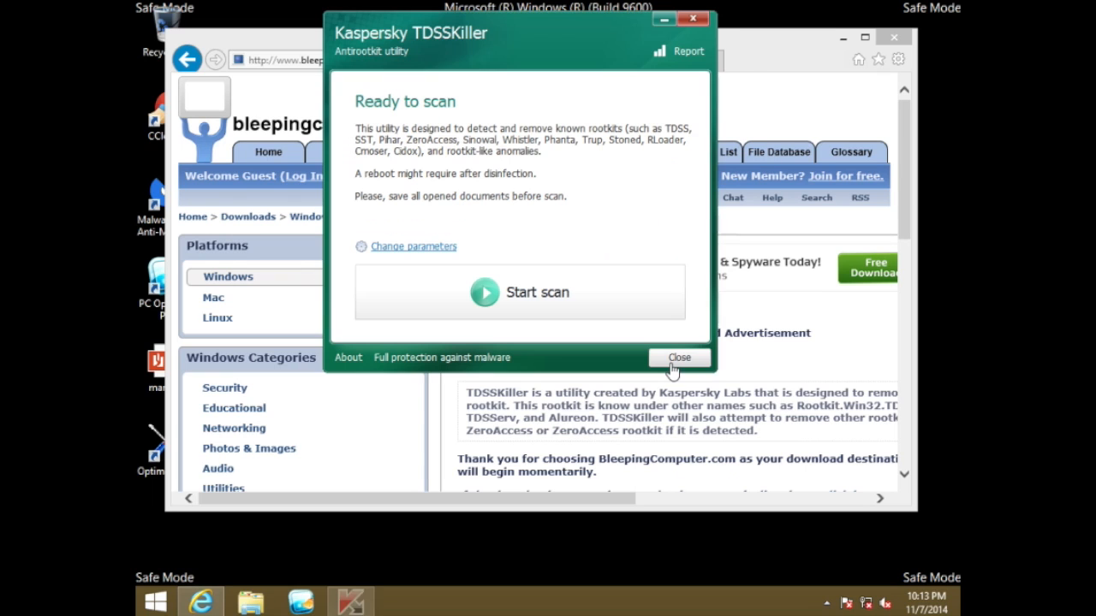
- Scan the computer for rootkits with Kaspersky TDSSKiller and close the utility
click(571, 303)
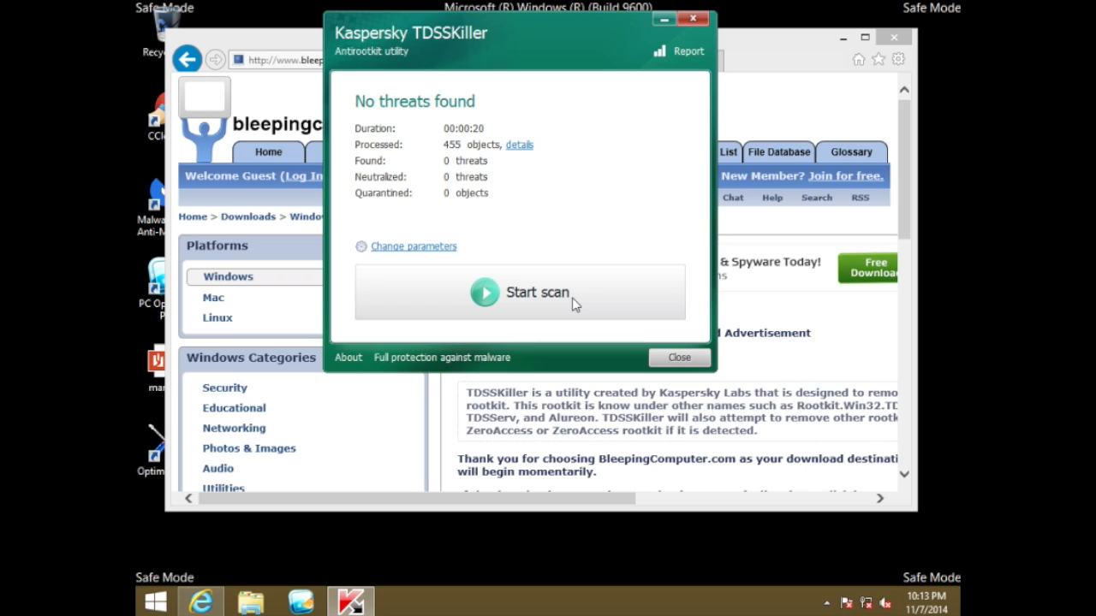
click(674, 359)
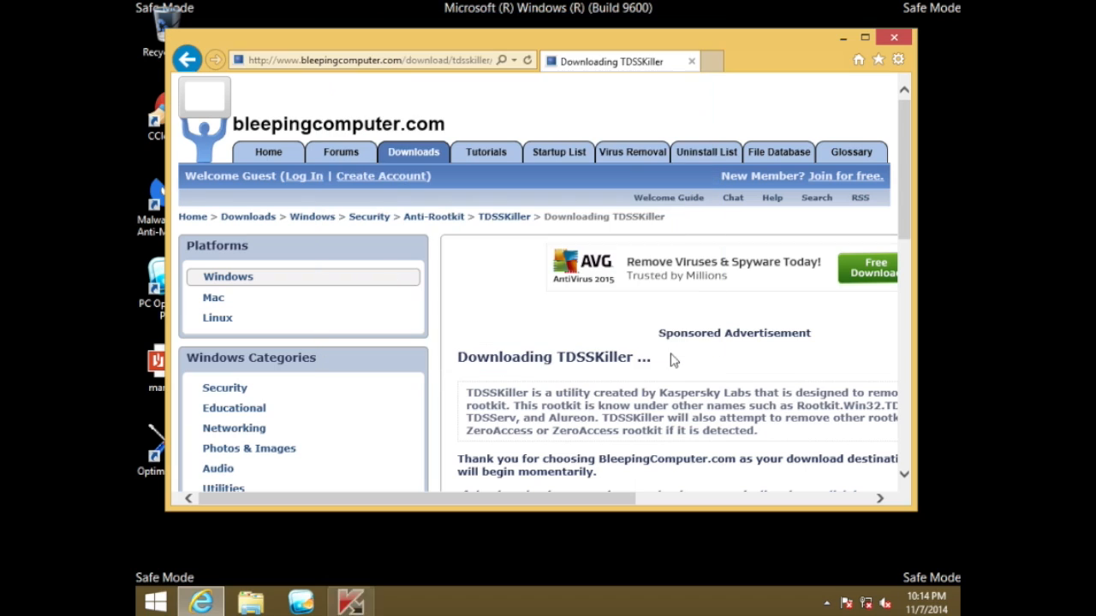
- Return to google.com and search for kaspersky virus removal tool using the matching suggestion
click(399, 62)
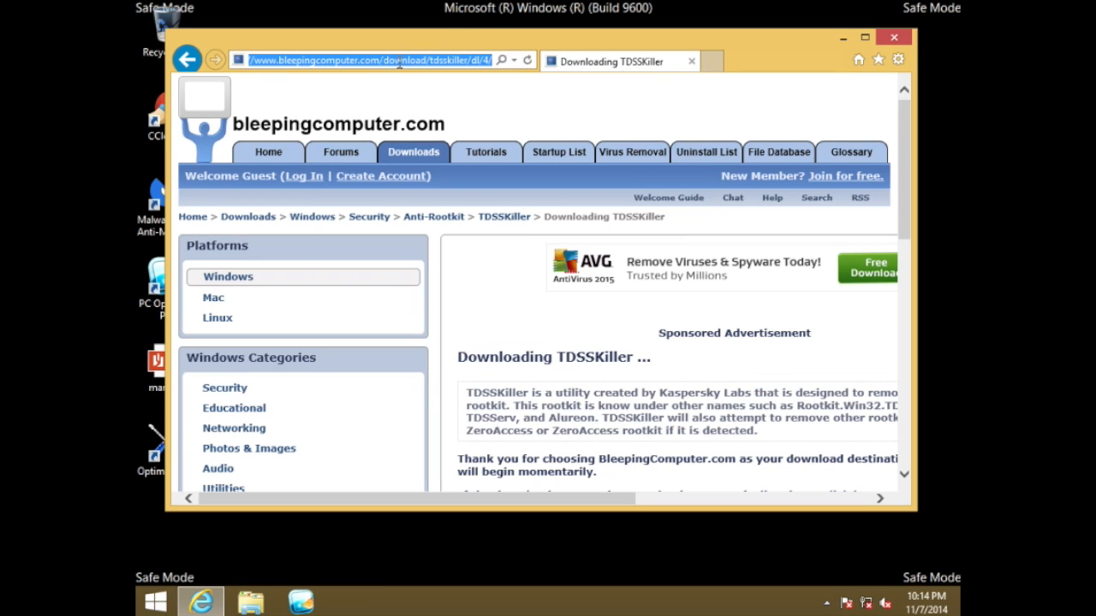
text(google.com)
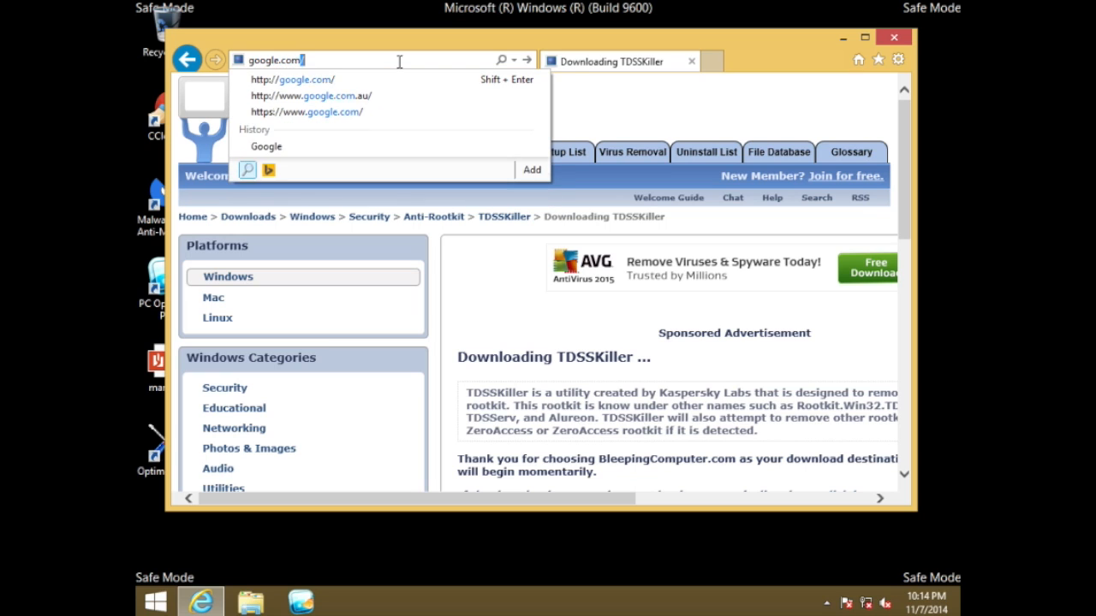
key(Return)
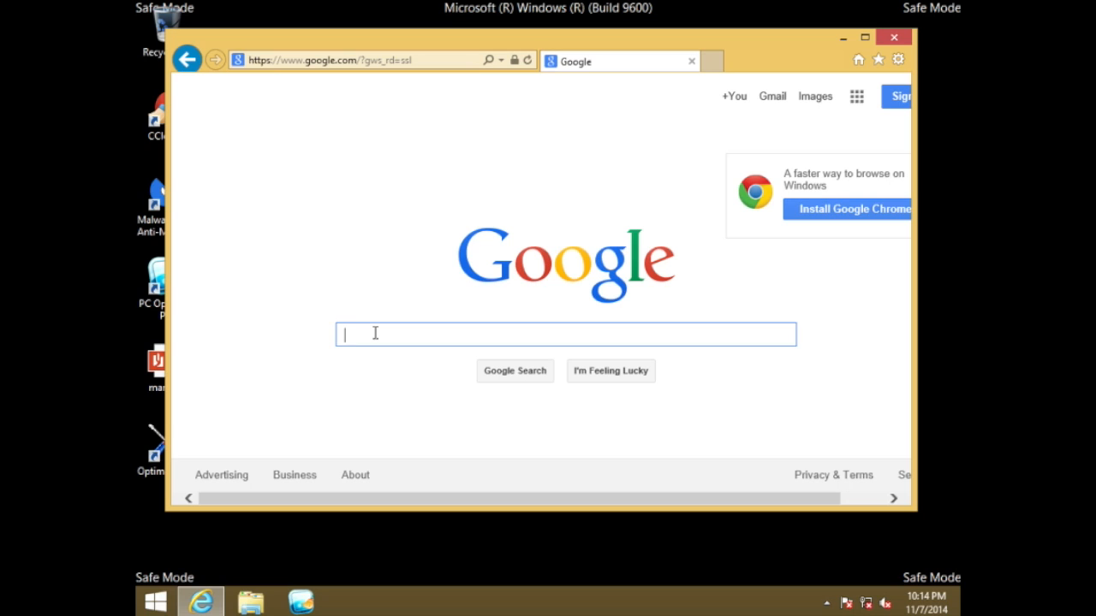
text(kaspersk)
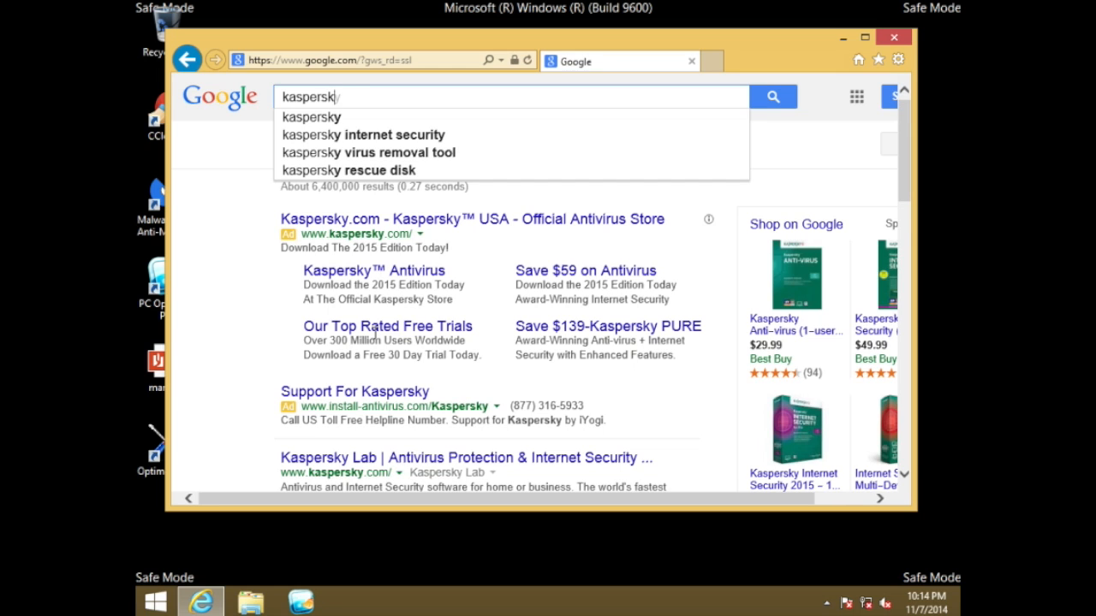
key(Down)
key(Down)
key(Down)
key(Return)
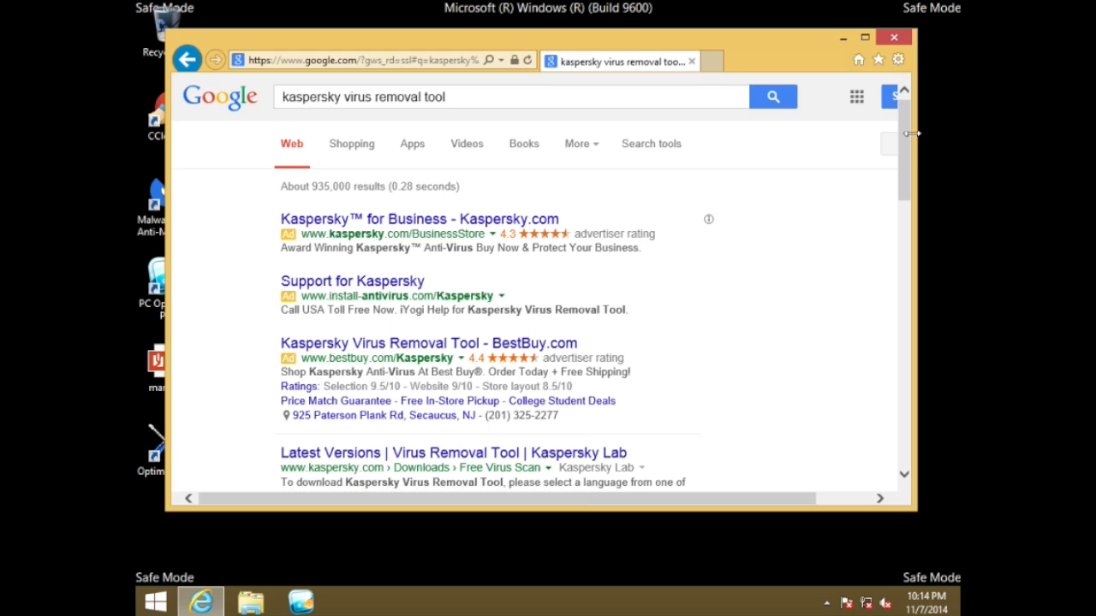
- Open Kaspersky Lab's Latest Versions result for the Virus Removal Tool and bring its download option into view
drag(905, 132, 911, 167)
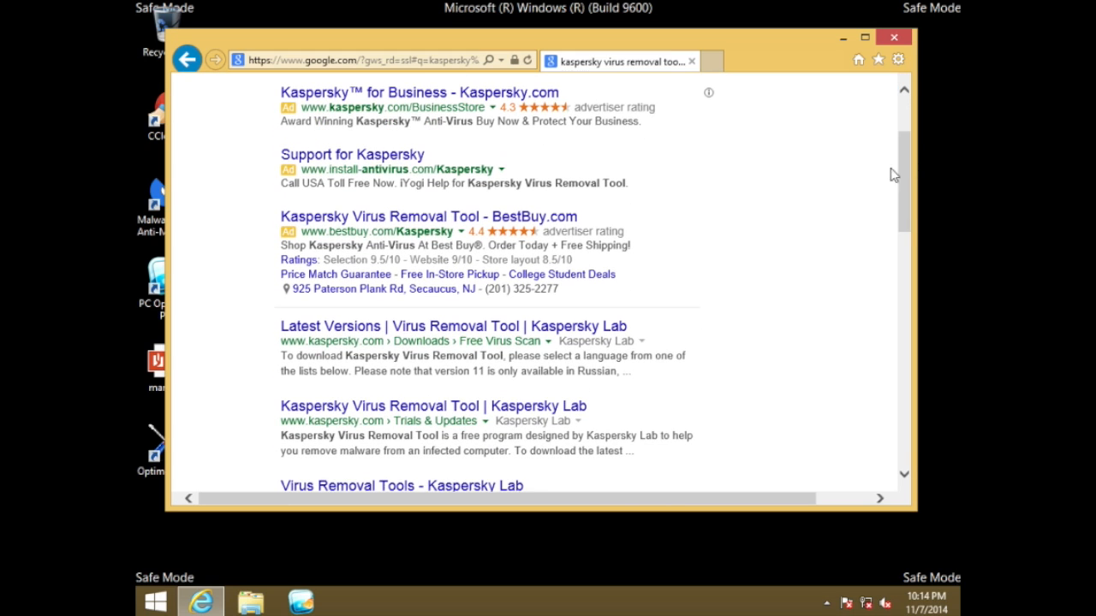
click(527, 327)
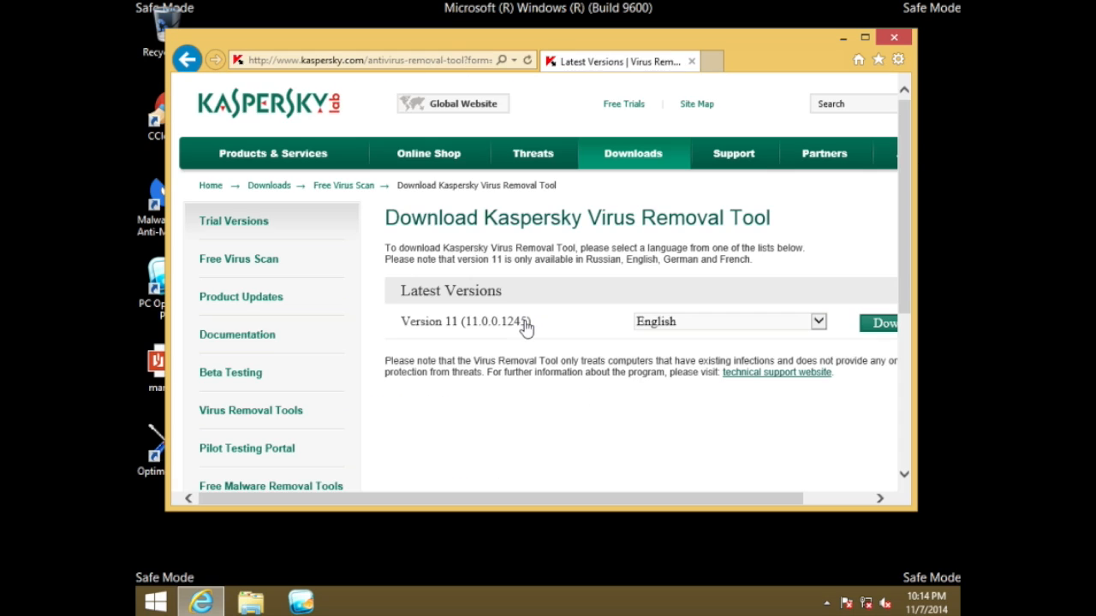
drag(519, 499, 568, 499)
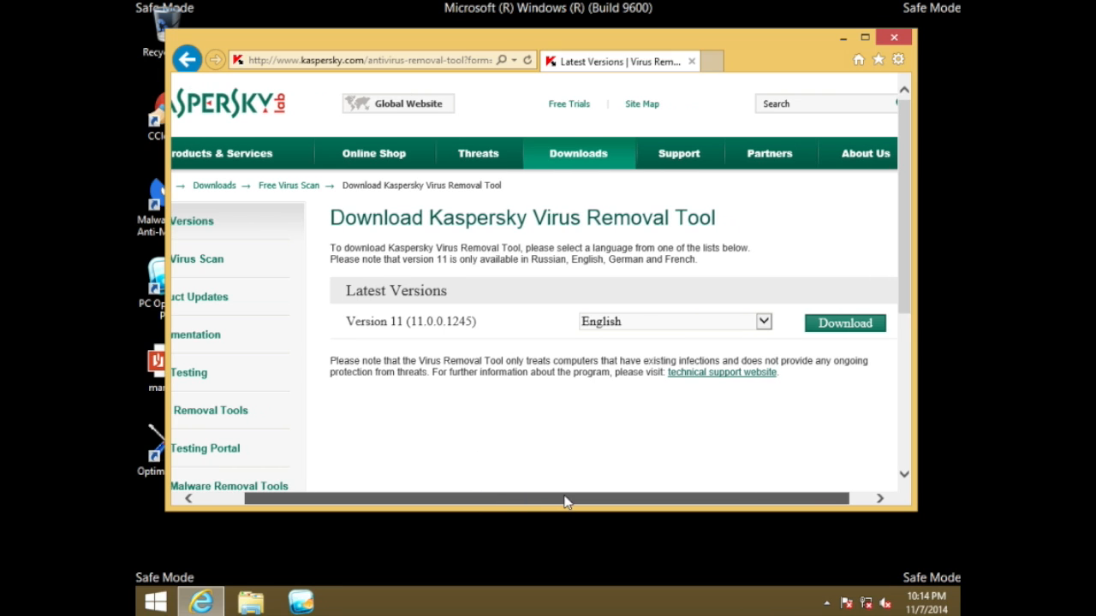
- Try to download and directly run English version 11 of the Virus Removal Tool, checking the hidden notification area icons meanwhile
click(843, 331)
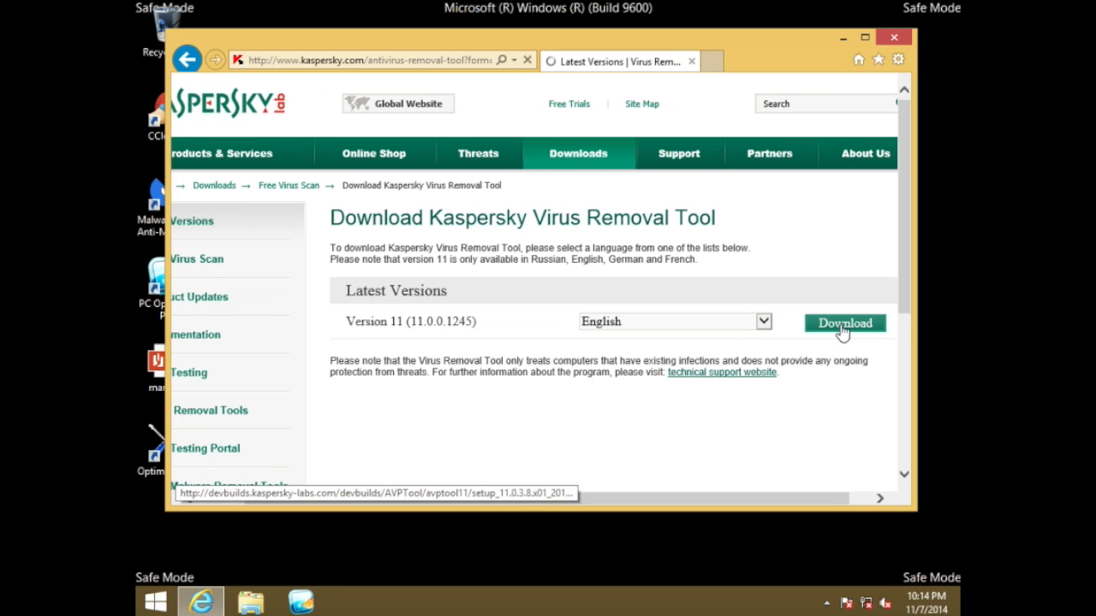
click(664, 489)
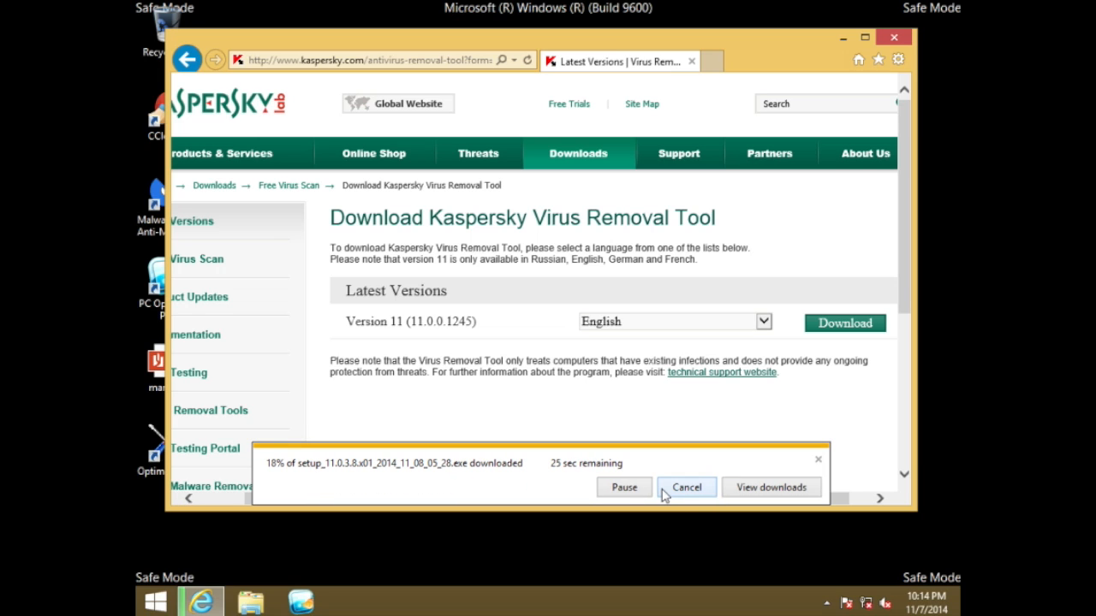
click(827, 609)
click(824, 608)
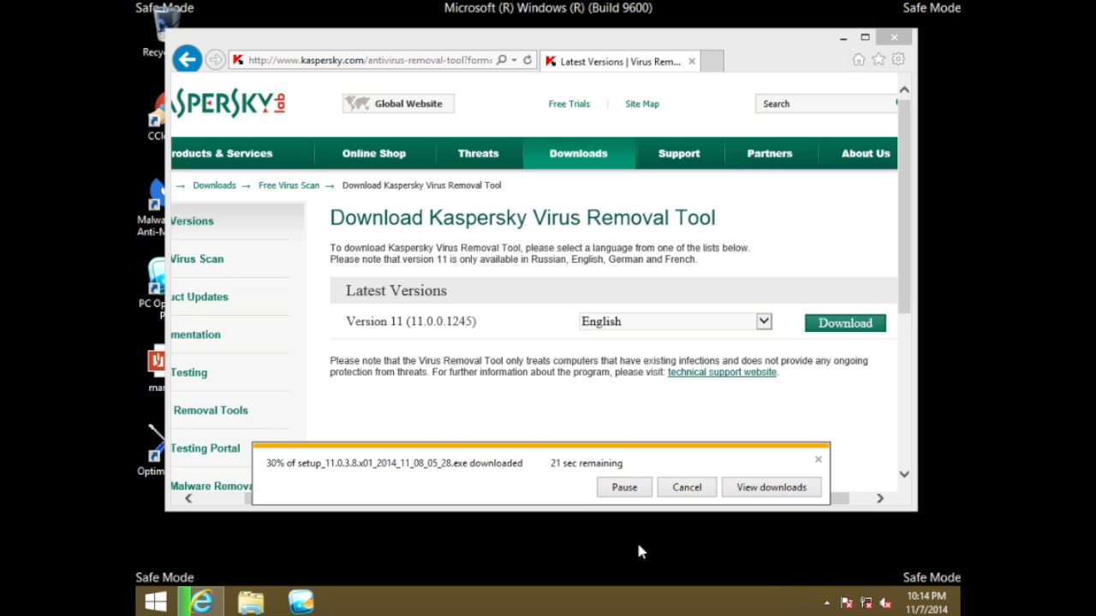
click(826, 606)
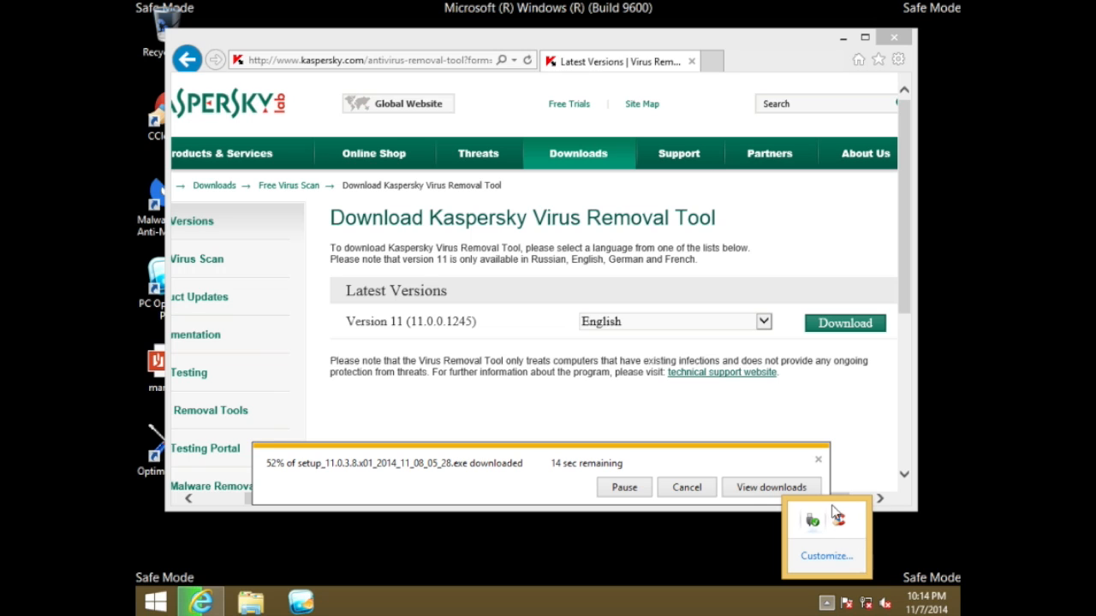
click(820, 610)
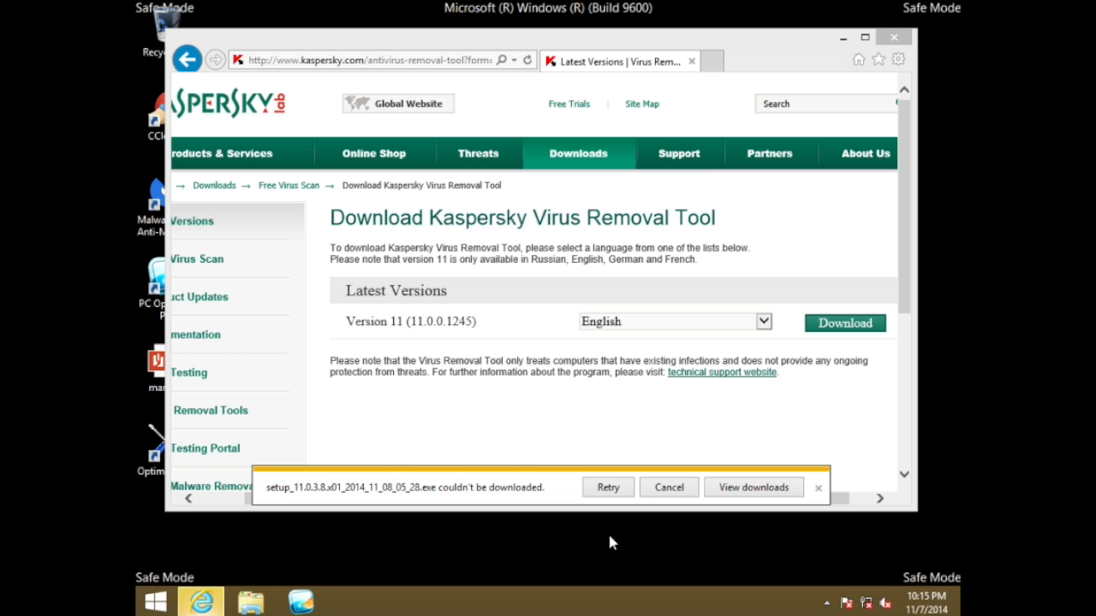
- Try to restart the Kaspersky setup download from the browser's downloads list, cancel it, and close the list
click(726, 490)
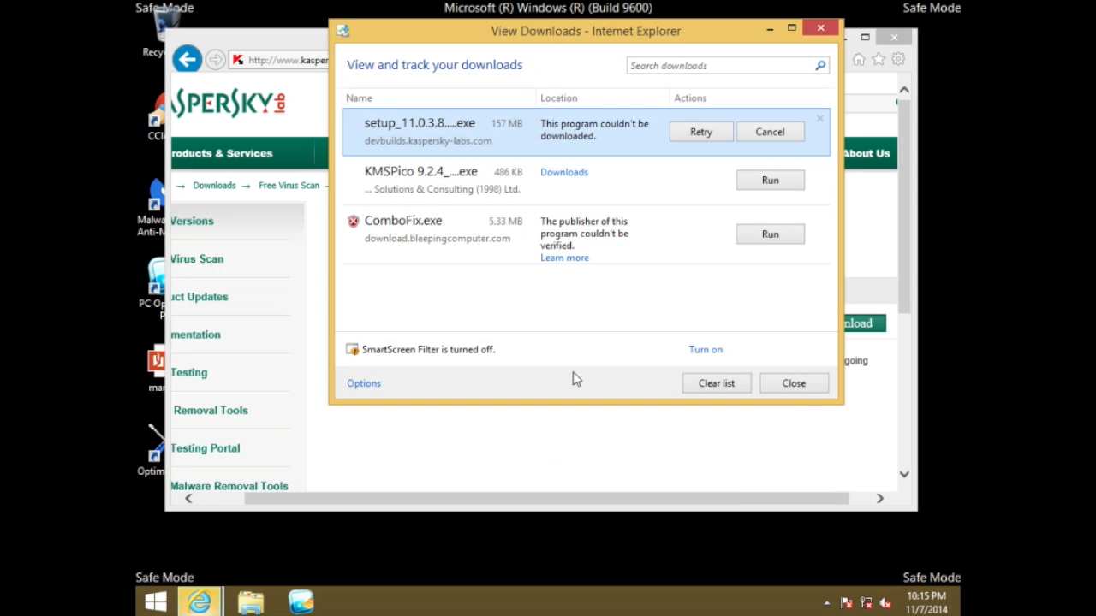
click(698, 134)
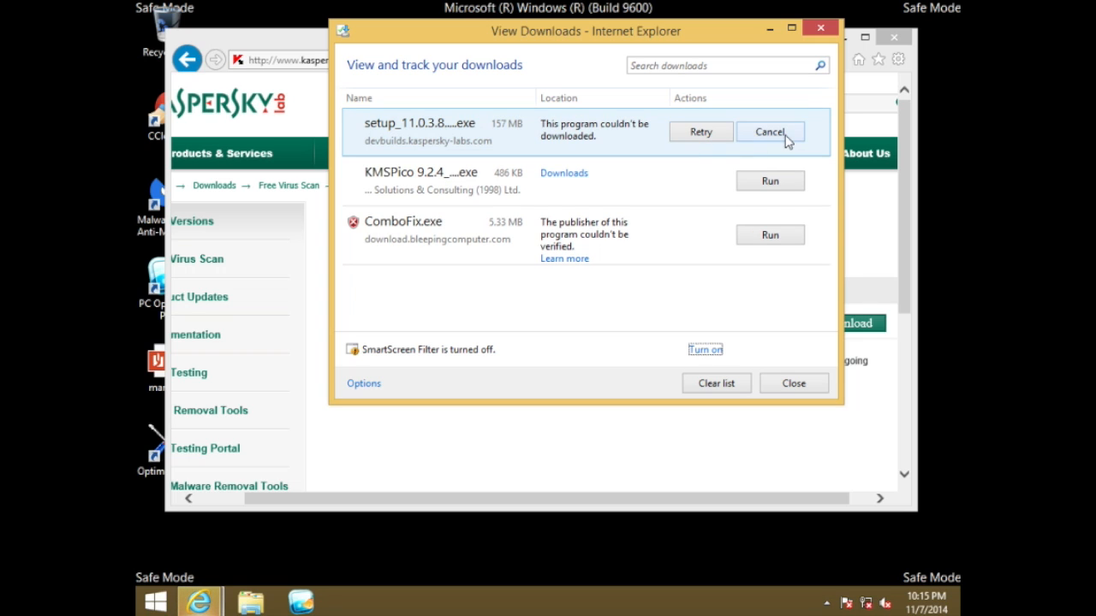
click(785, 136)
click(781, 385)
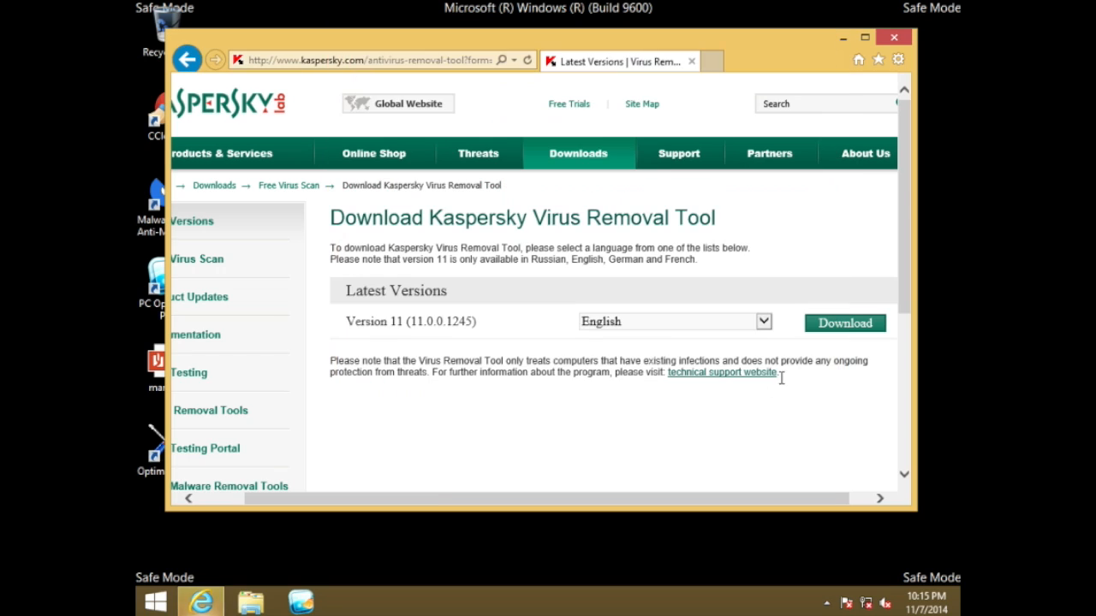
- Download the English version 11 setup by saving the file, run it, and close the browser
click(841, 334)
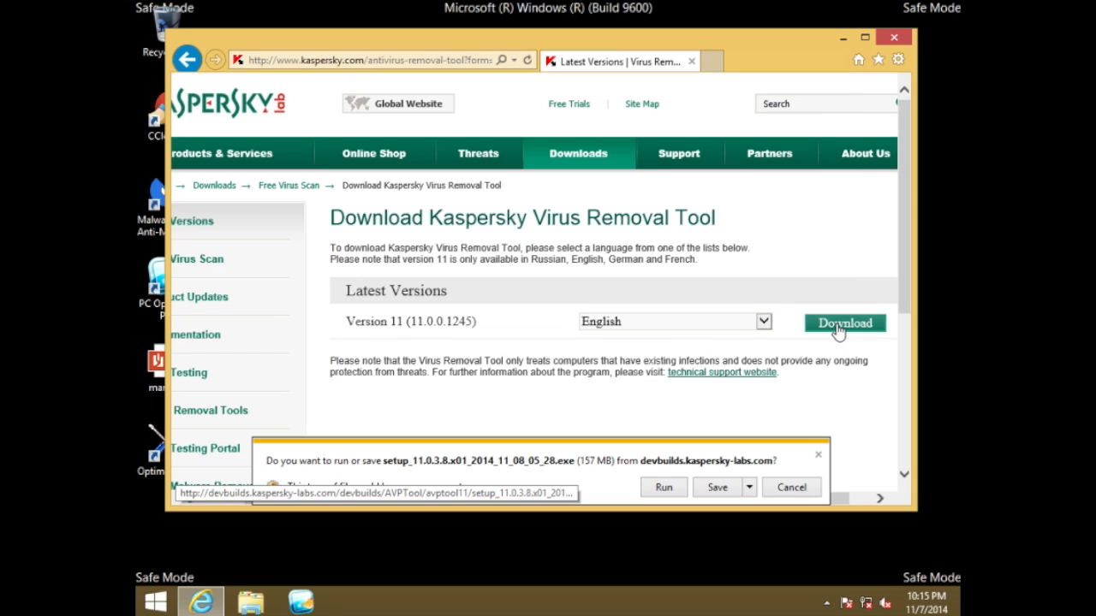
click(714, 488)
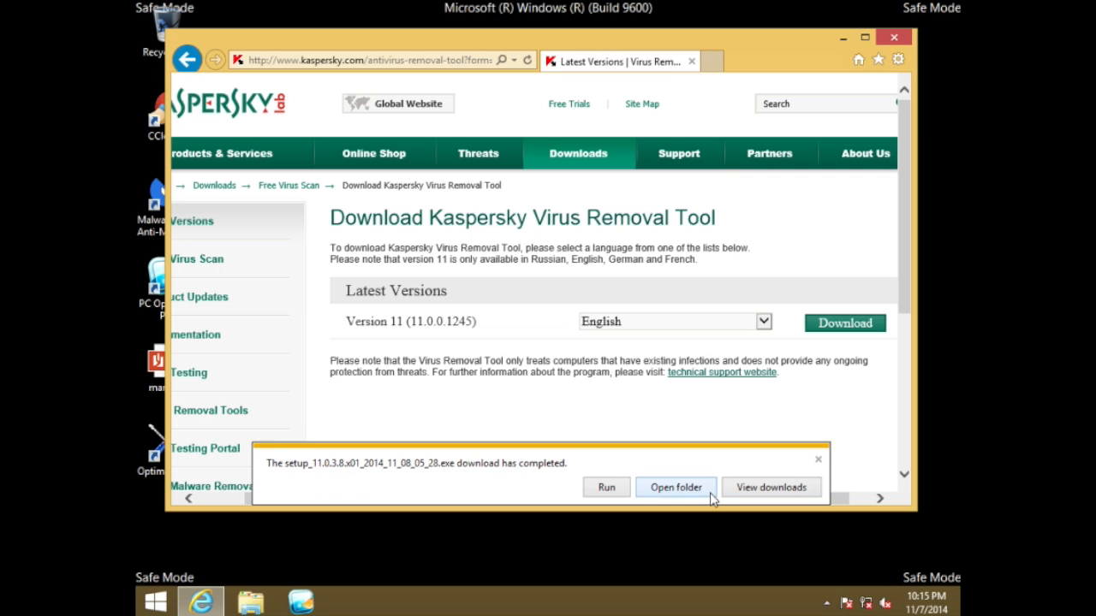
click(606, 488)
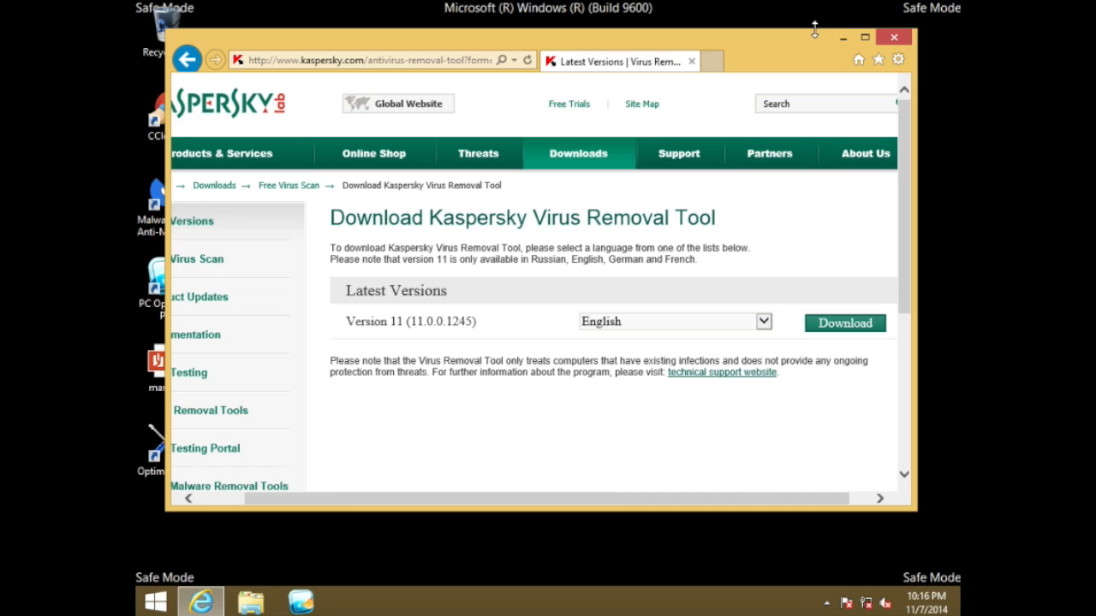
click(890, 43)
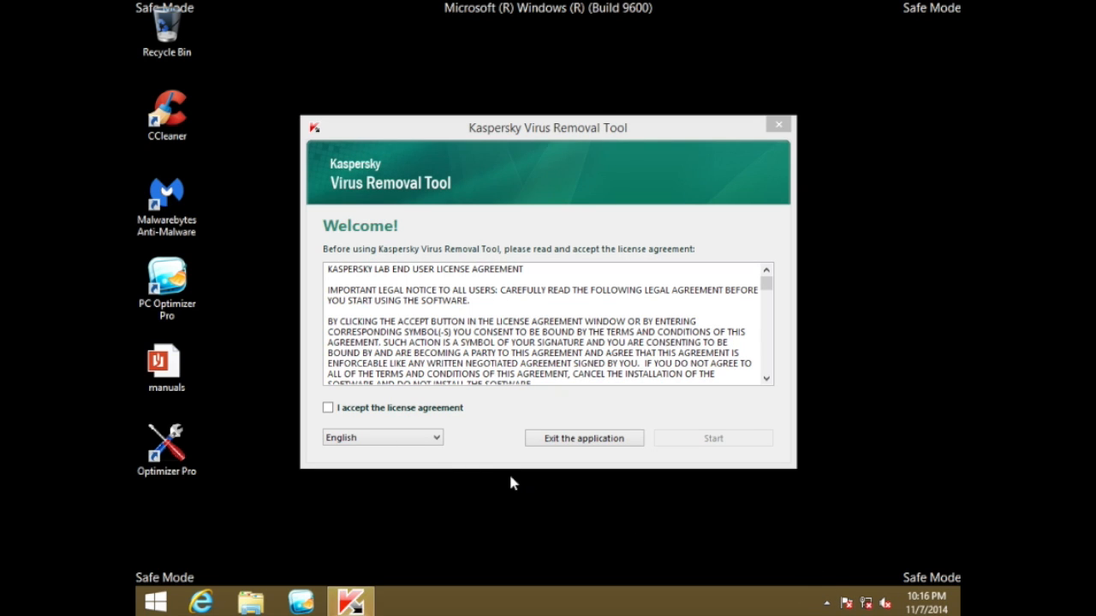
- Accept the Kaspersky Virus Removal Tool license agreement, dismiss the web page it opens, and run an automatic scan before closing the tool
click(328, 410)
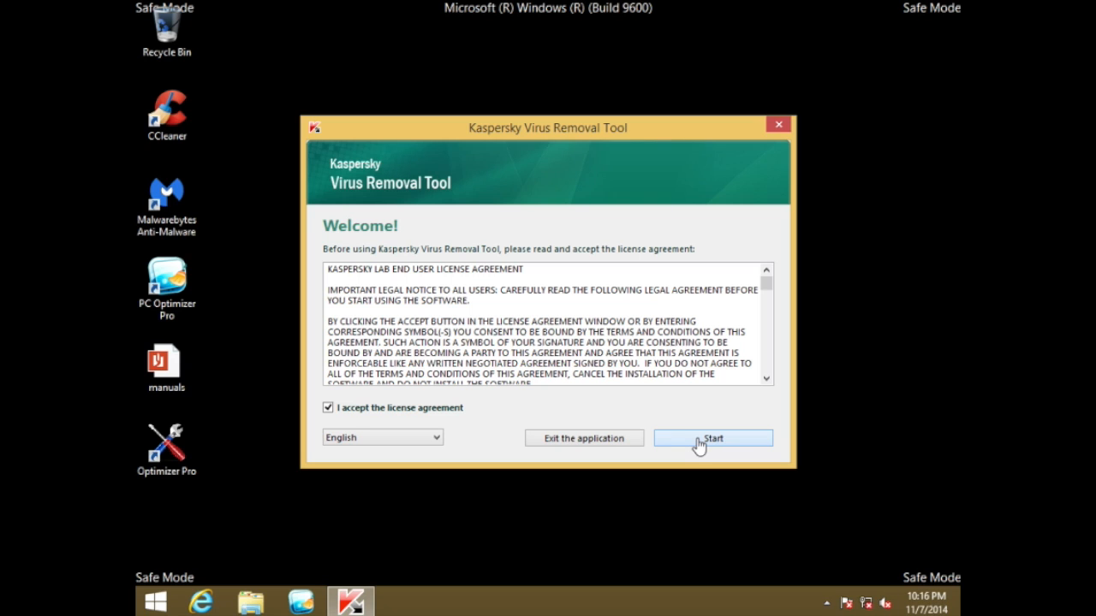
click(698, 440)
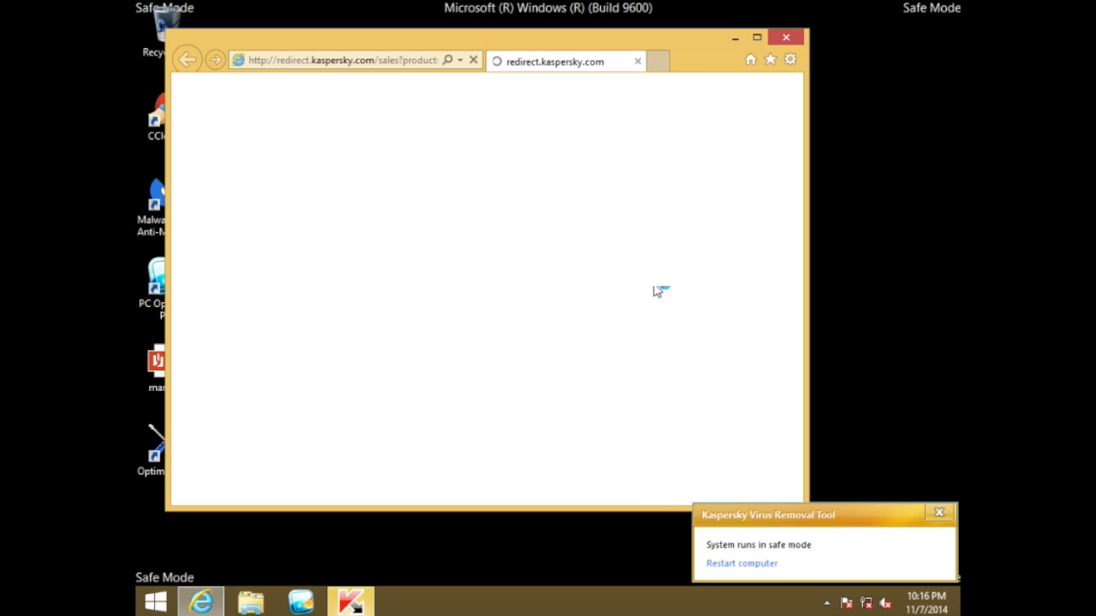
click(782, 38)
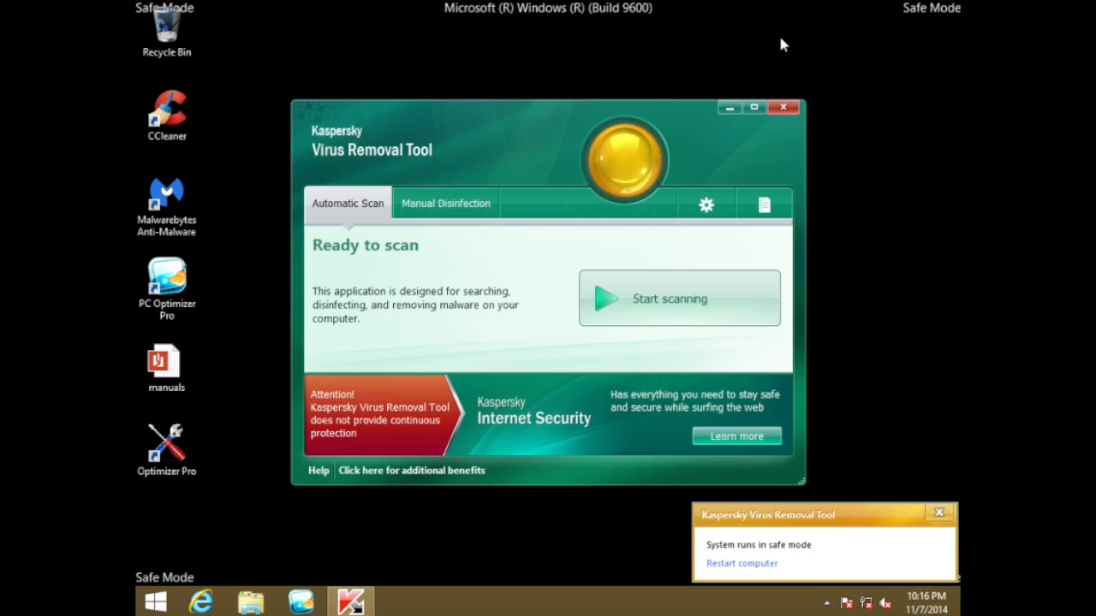
click(628, 317)
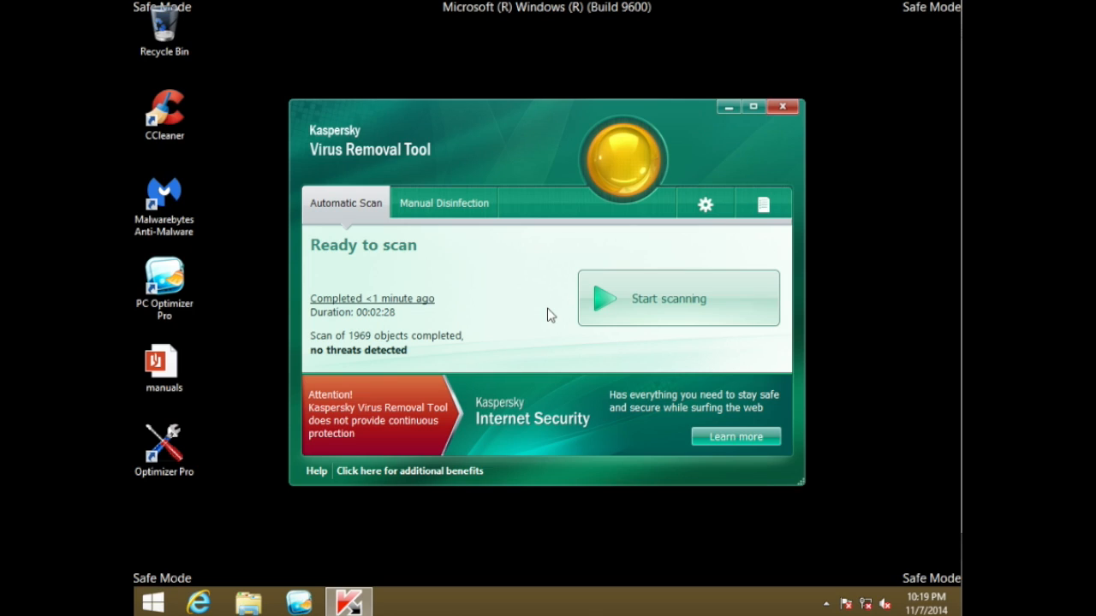
click(782, 106)
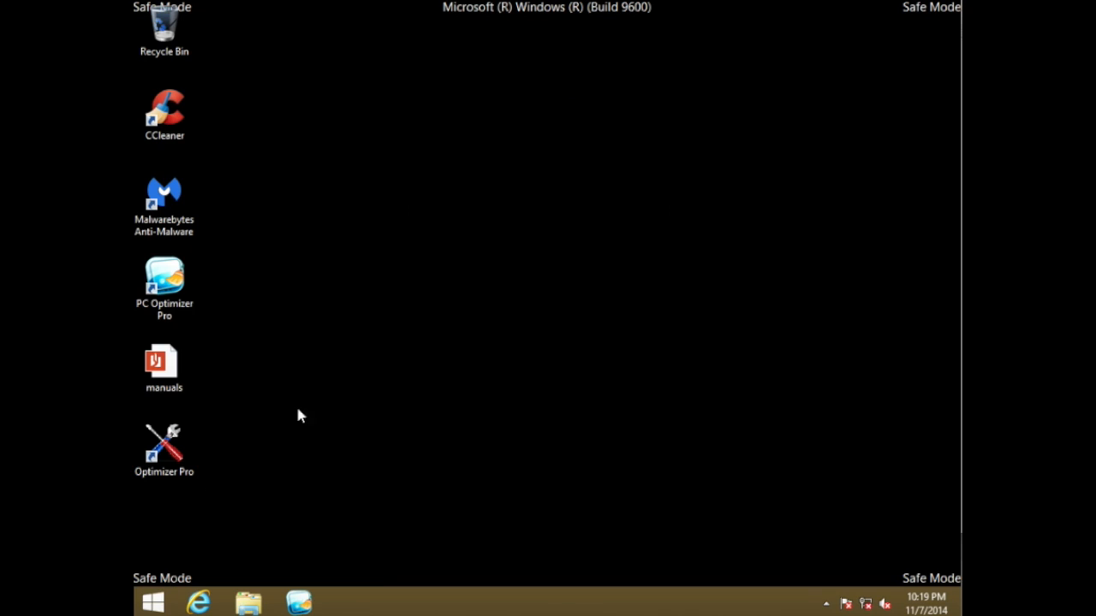
- Open Programs and Features and try to uninstall ChocolateBar by We-Care.com v1.0.1.0
right_click(160, 602)
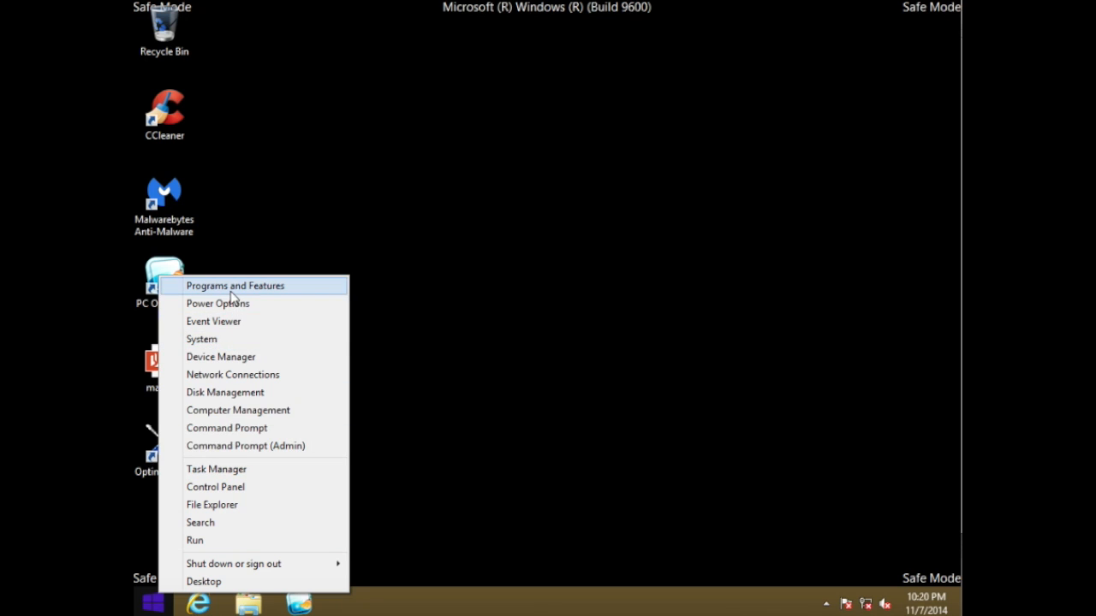
click(230, 293)
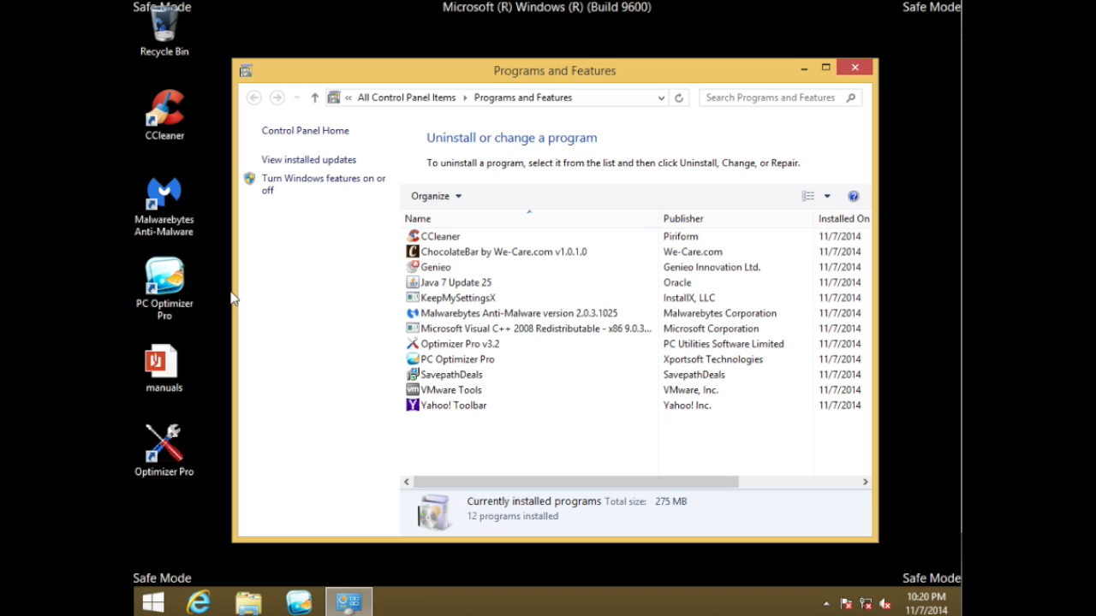
click(472, 255)
click(494, 204)
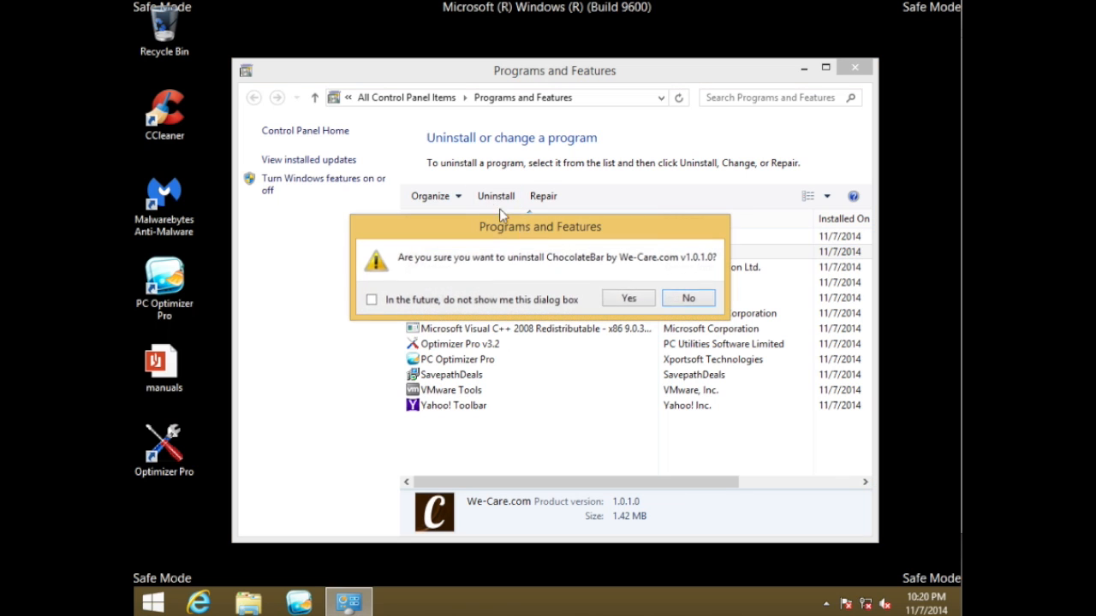
click(630, 297)
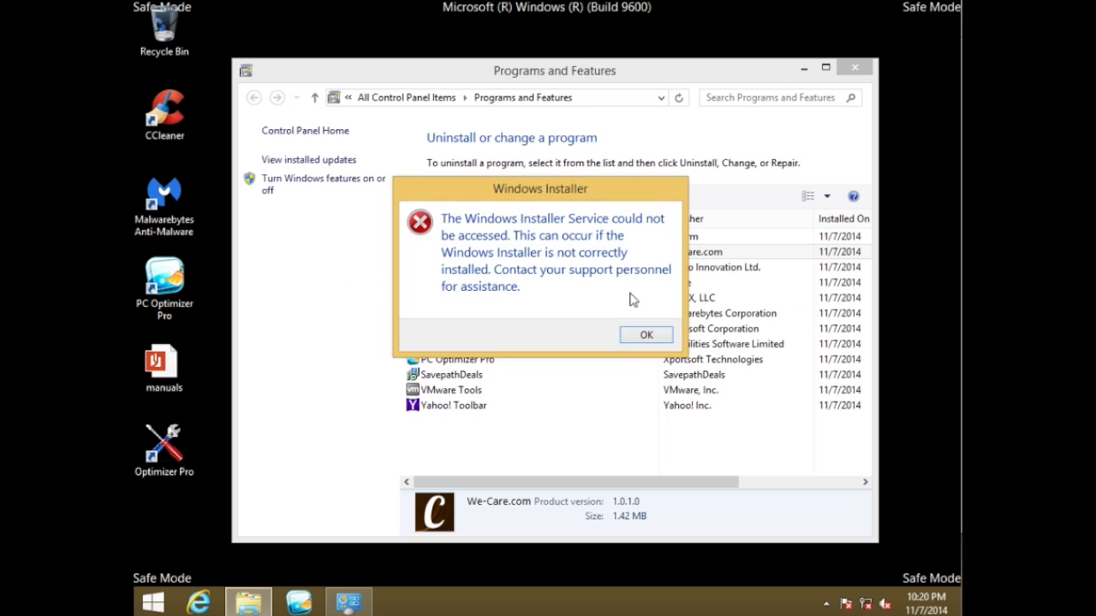
click(642, 335)
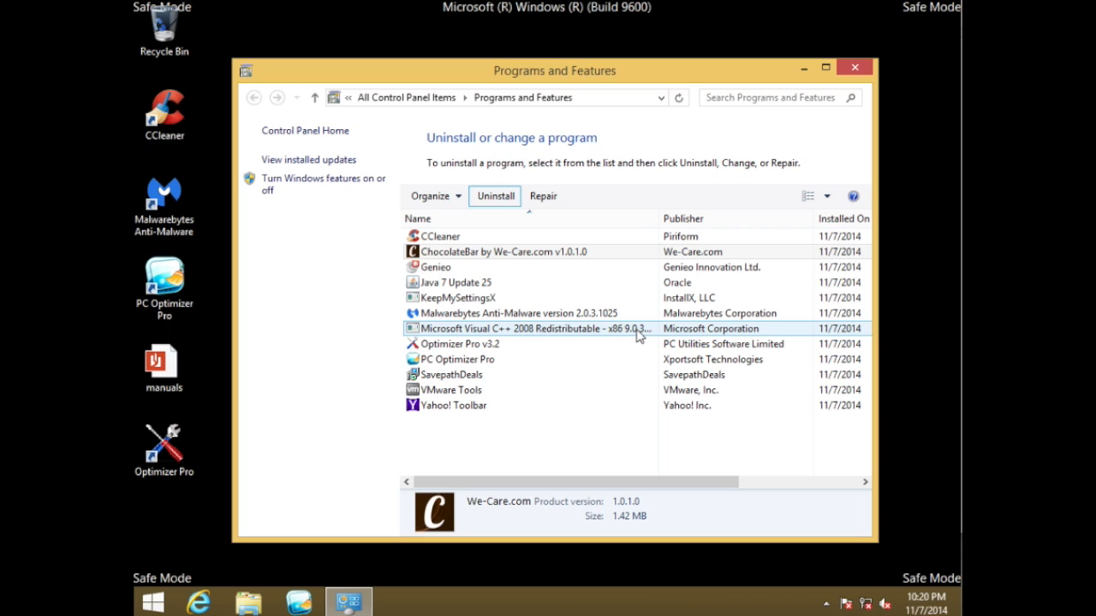
click(615, 252)
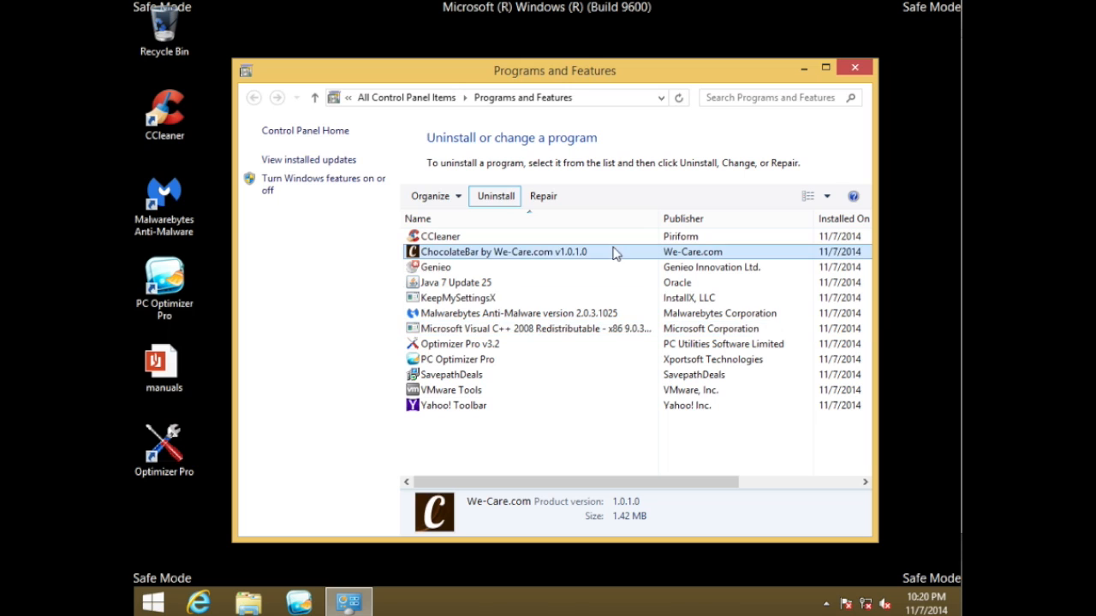
- Try to uninstall Optimizer Pro v3.2 and close the safecart.com page its uninstaller opens
right_click(462, 344)
click(495, 350)
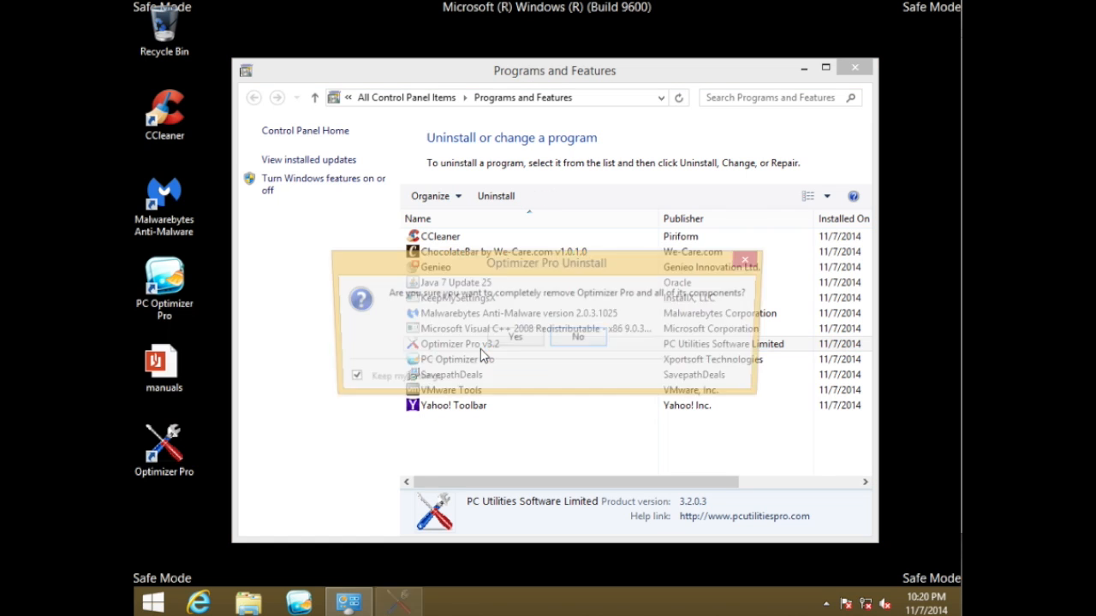
click(507, 342)
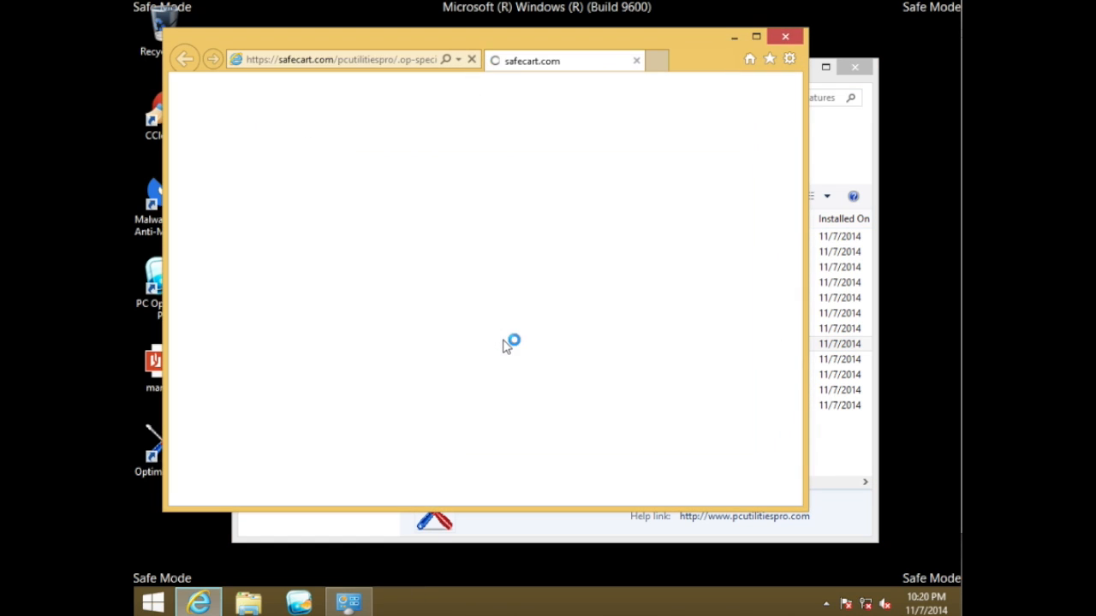
click(785, 36)
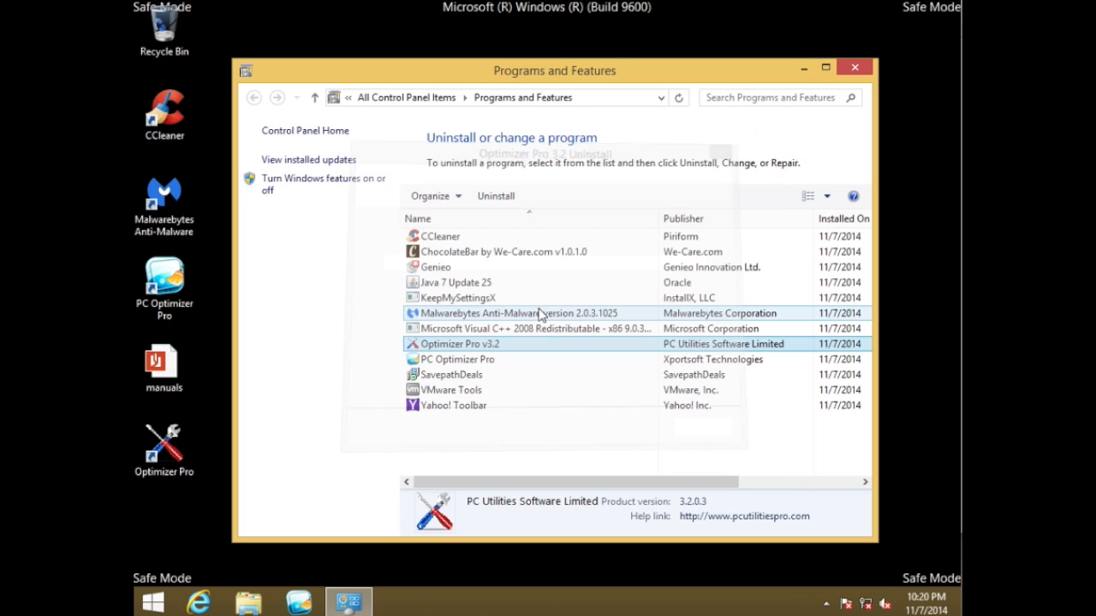
- Uninstall PC Optimizer Pro from the list of installed programs
click(494, 361)
right_click(493, 362)
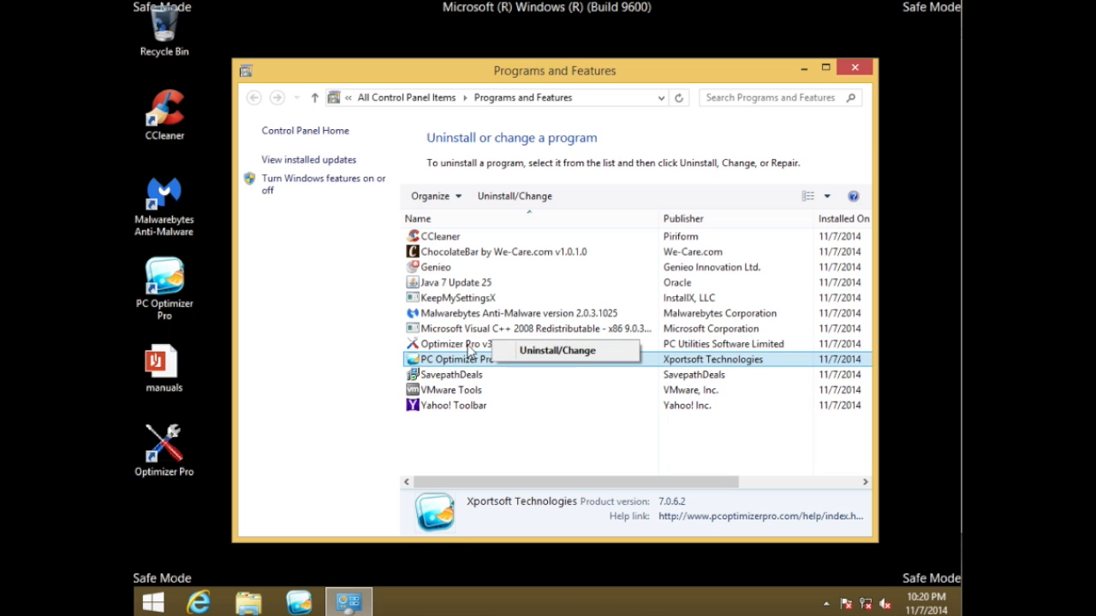
right_click(452, 359)
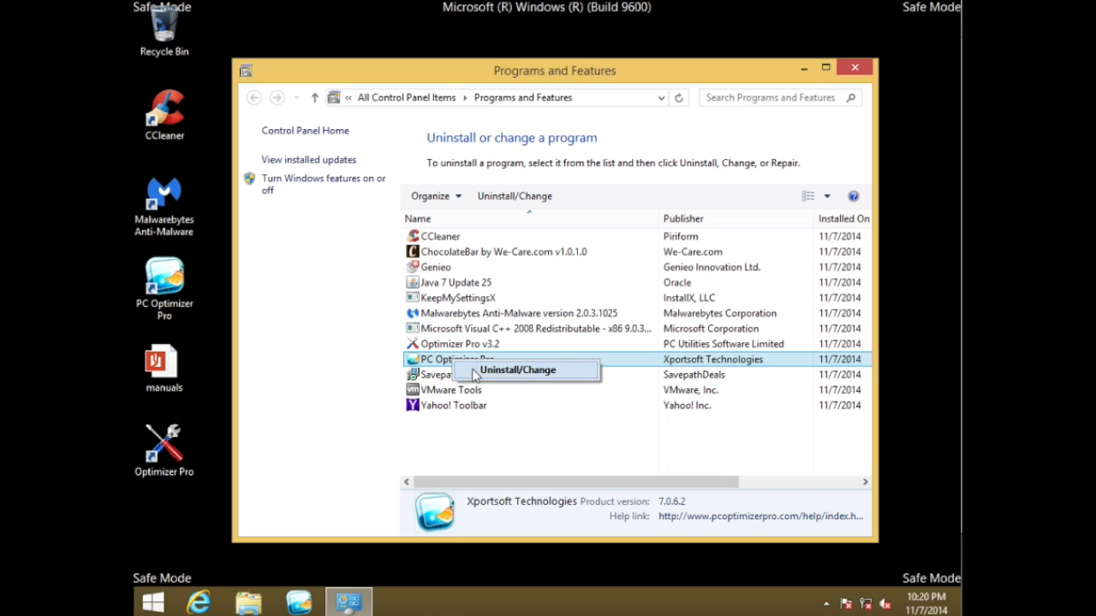
click(473, 370)
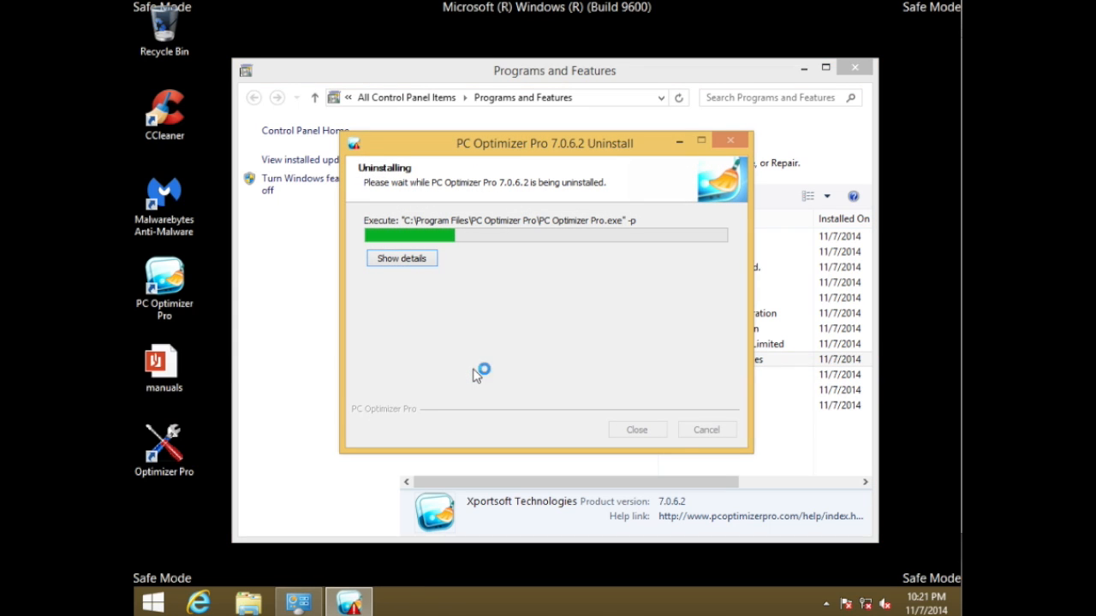
click(671, 366)
- Uninstall Yahoo! Toolbar, declining to give feedback, and close its uninstaller
click(452, 397)
right_click(451, 397)
click(471, 402)
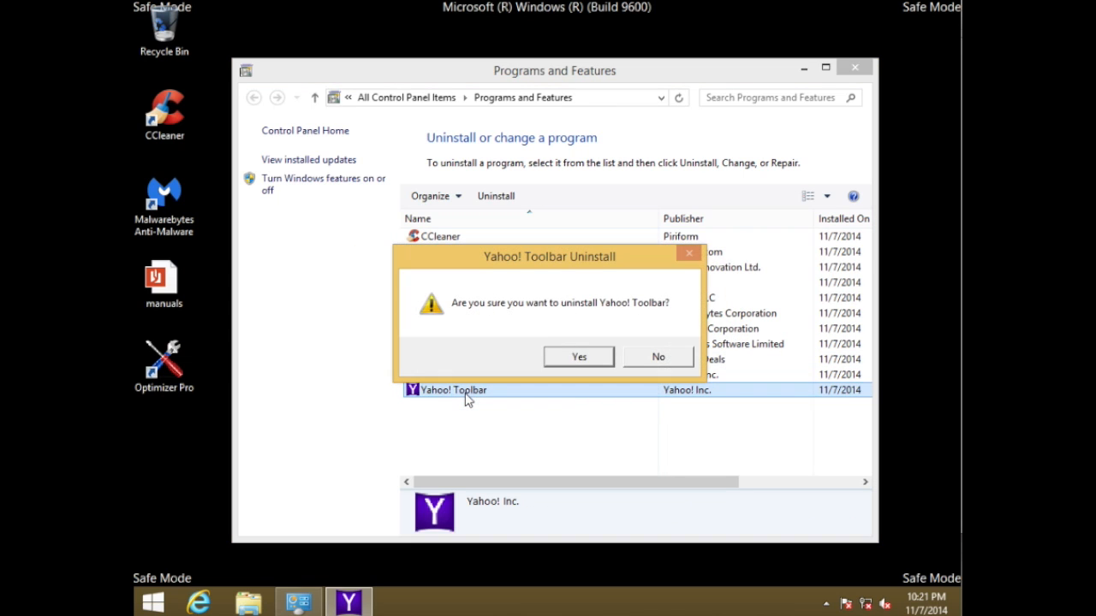
click(575, 363)
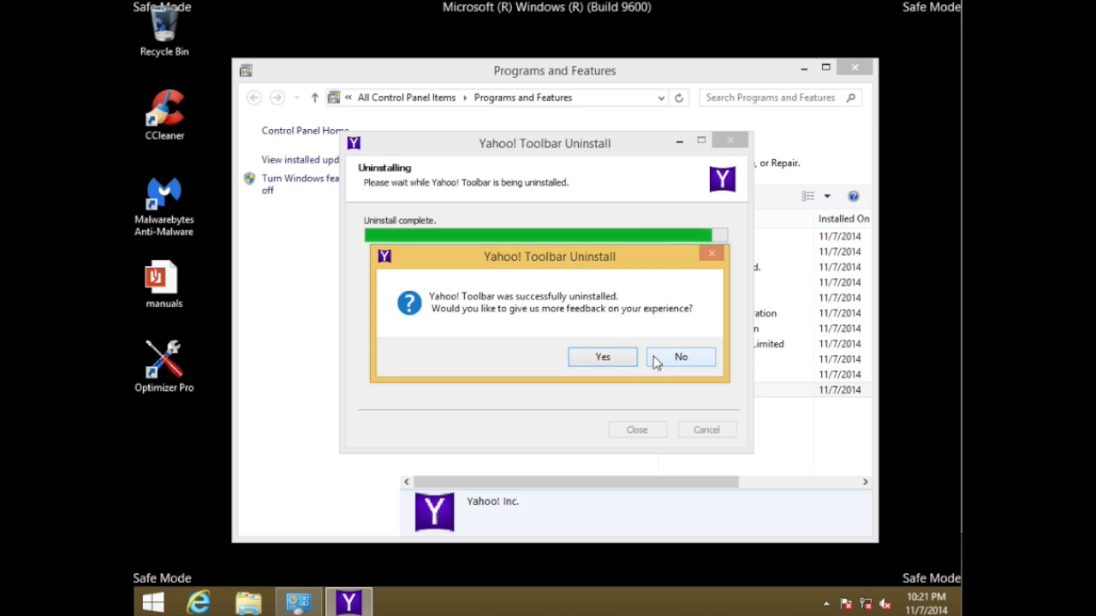
click(655, 363)
click(681, 358)
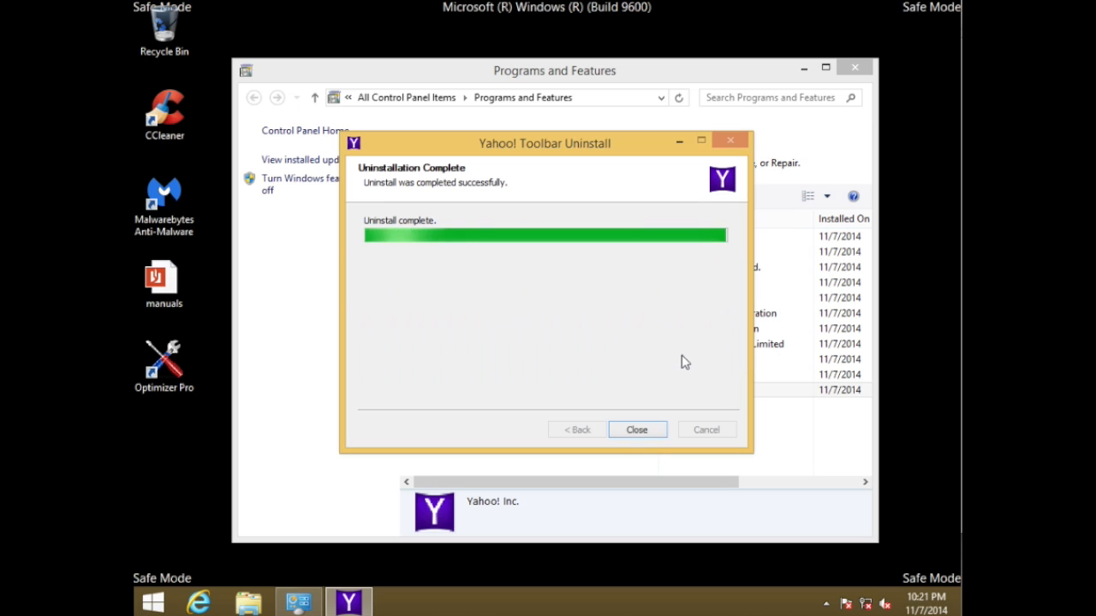
click(637, 430)
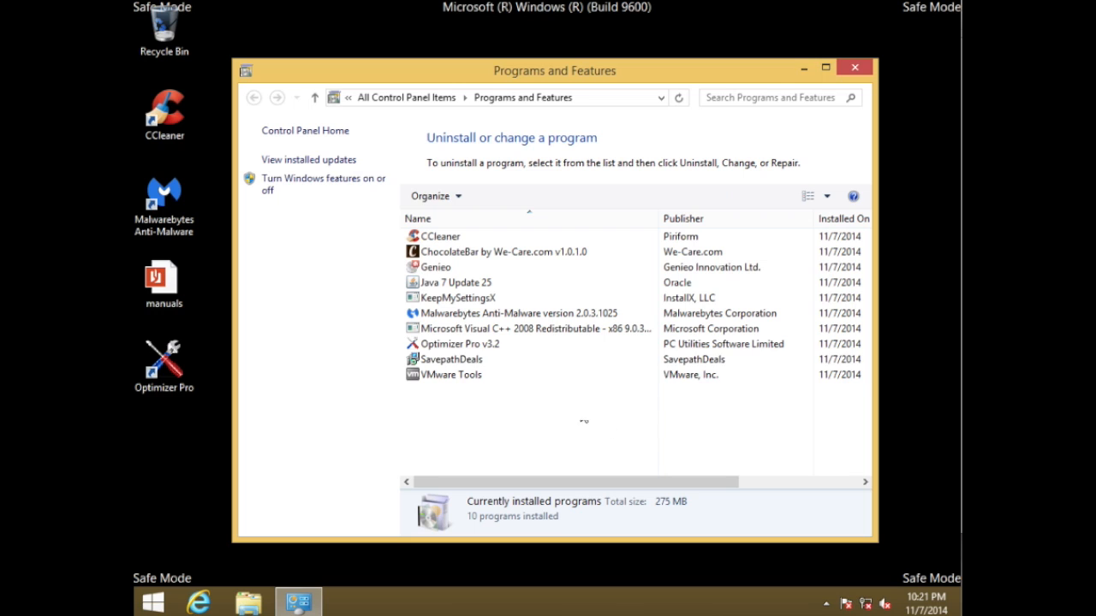
- Uninstall SavepathDeals from the list of installed programs
click(463, 363)
right_click(463, 363)
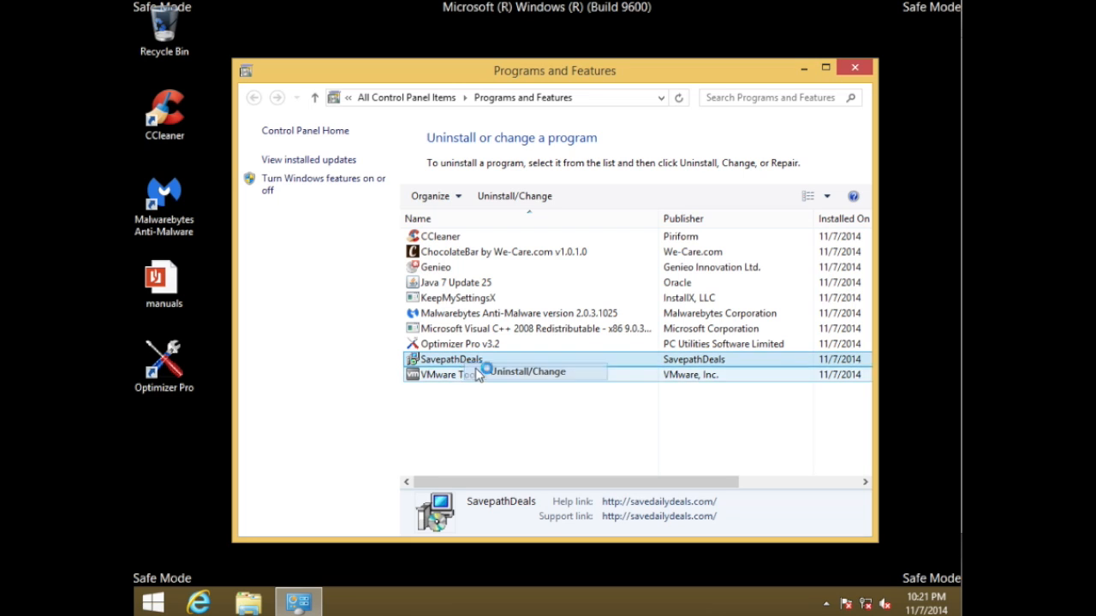
click(487, 372)
click(552, 350)
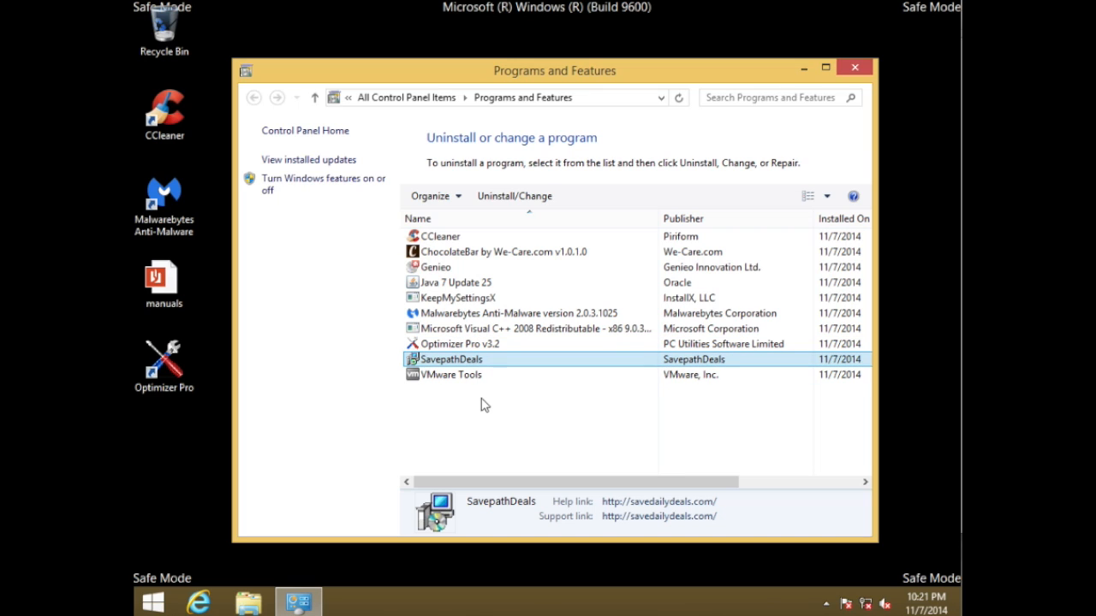
click(481, 346)
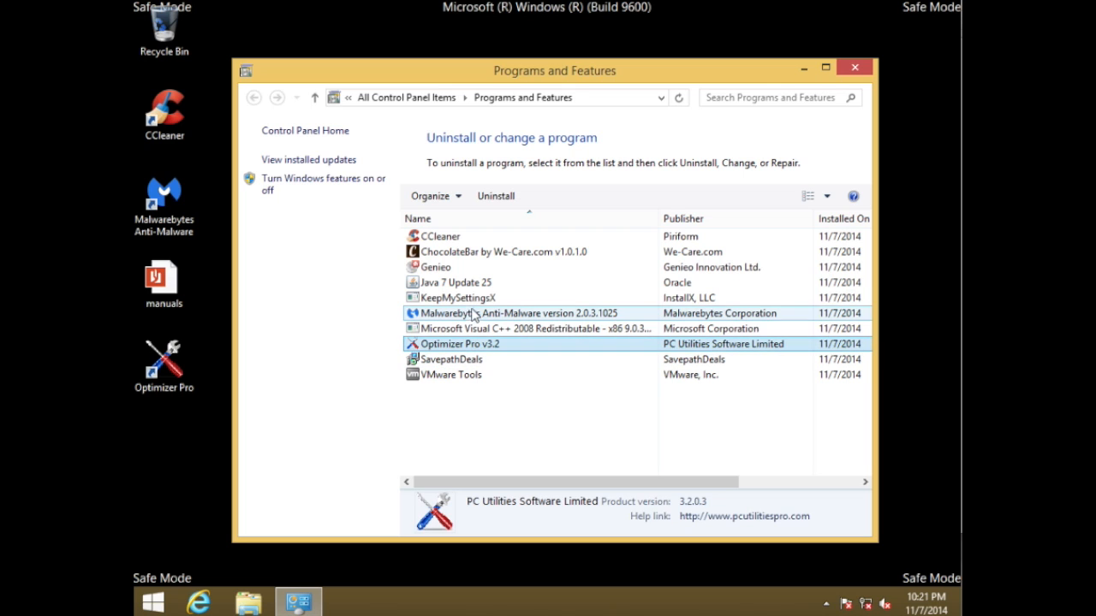
- Uninstall KeepMySettingsX and confirm the removal of the application
click(468, 302)
right_click(470, 301)
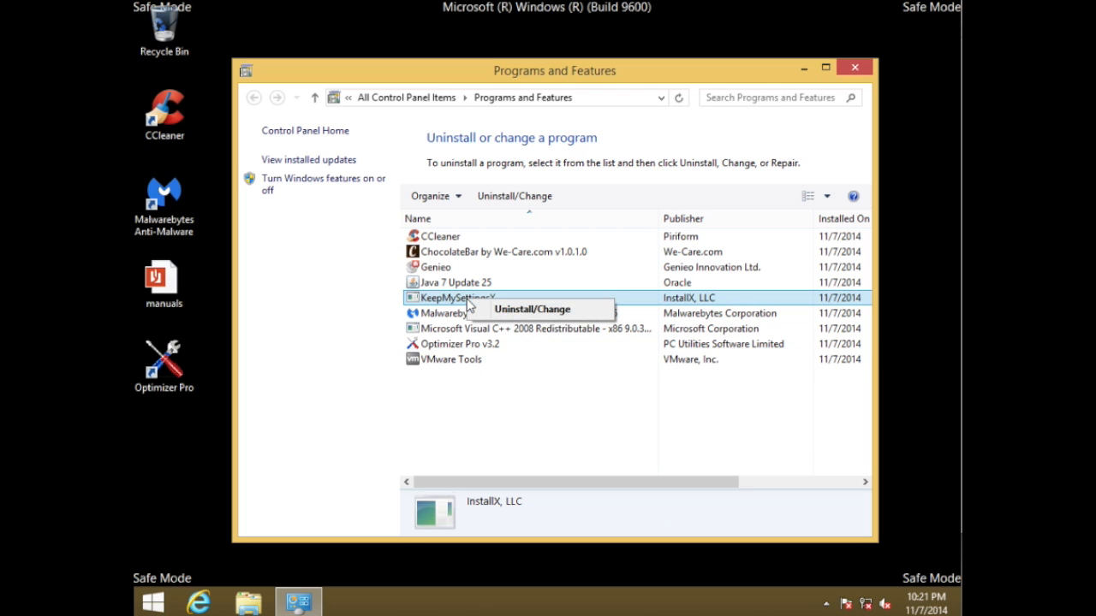
click(492, 313)
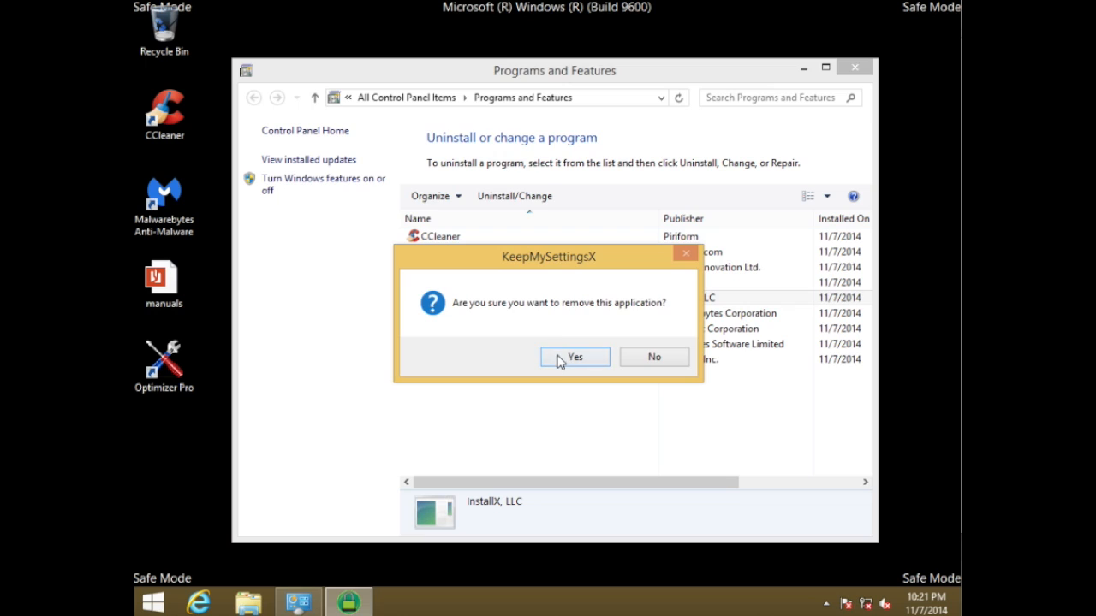
click(559, 361)
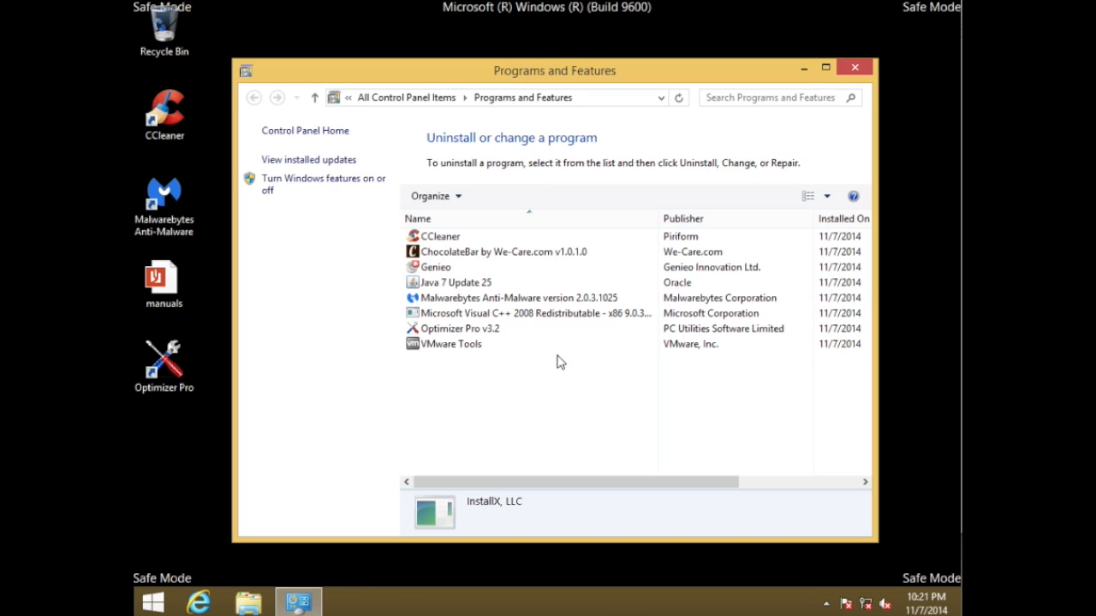
- Uninstall Optimizer Pro v3.2 with all its components and close the purchase page its uninstaller opens
click(482, 332)
right_click(482, 334)
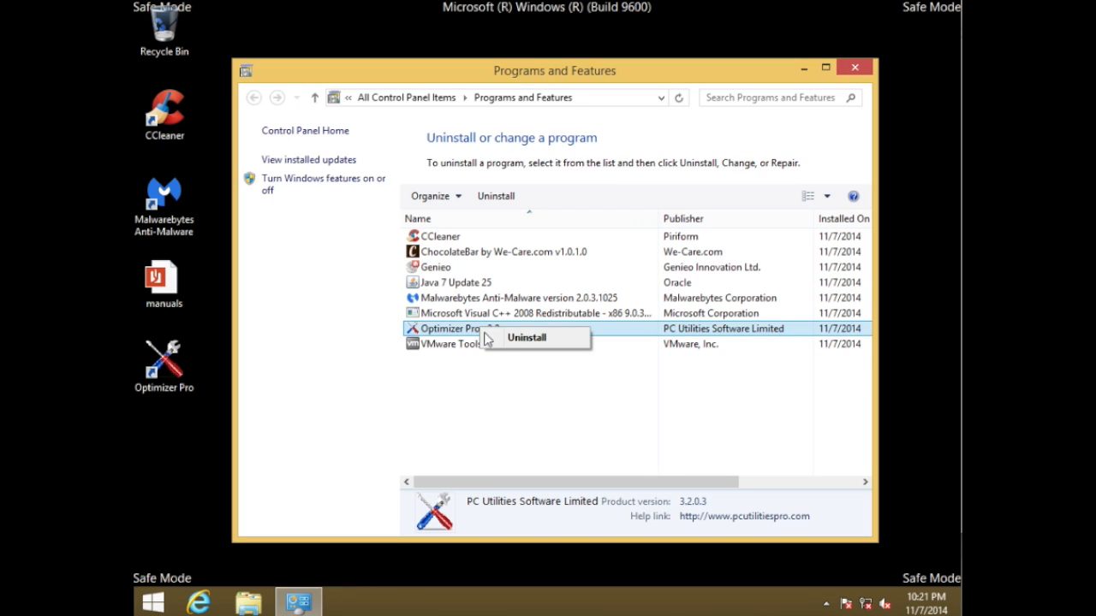
click(495, 339)
click(501, 340)
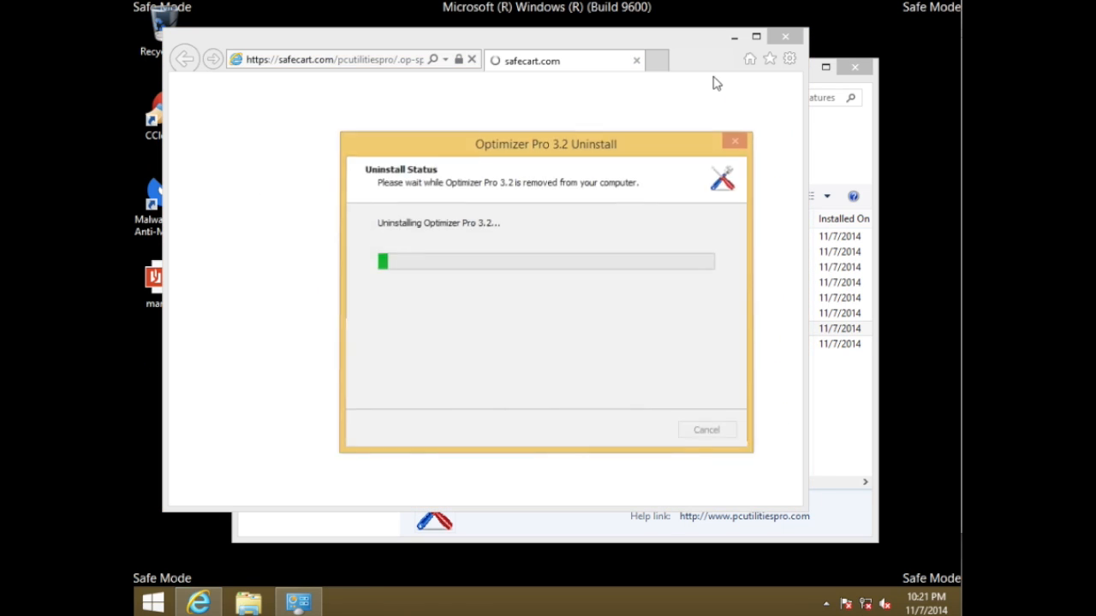
click(696, 361)
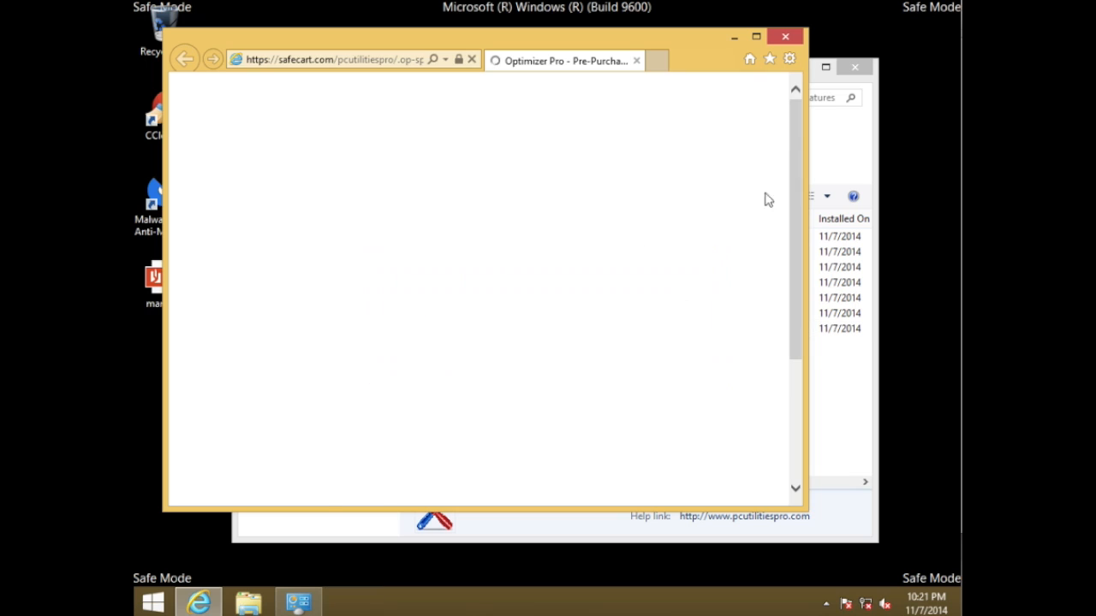
click(794, 39)
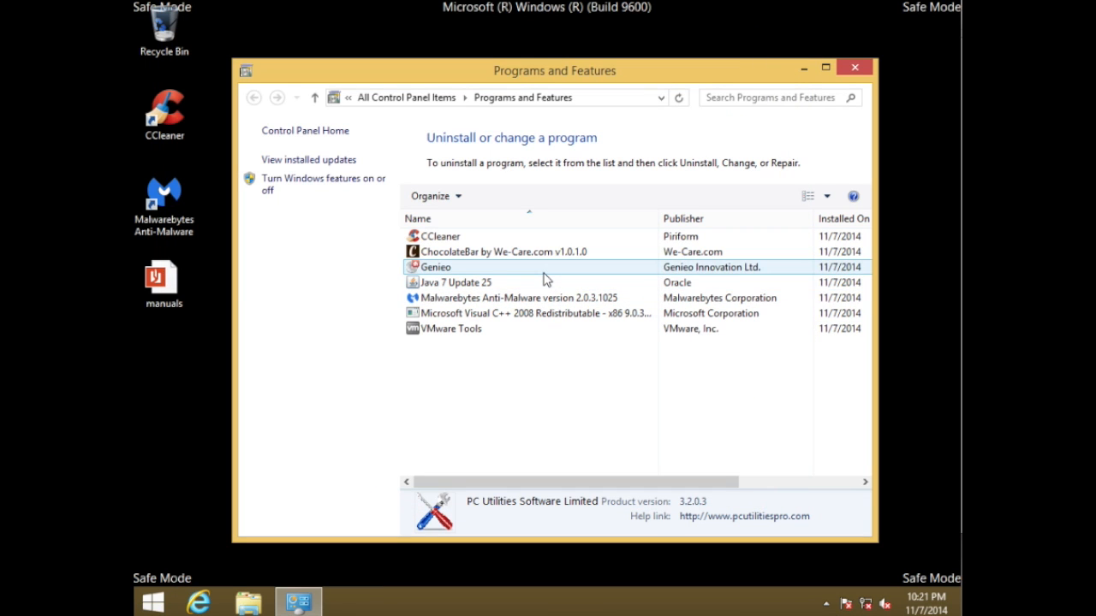
- Start uninstalling Genieo, including its removal as default search provider, and move its setup window clear of the program list
click(545, 276)
click(496, 196)
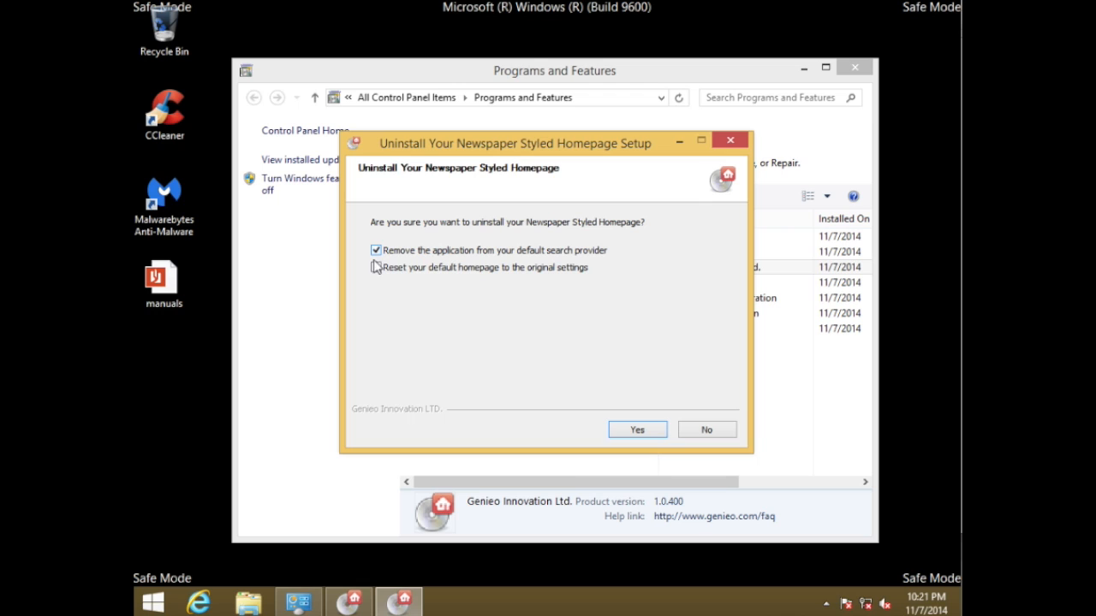
click(650, 432)
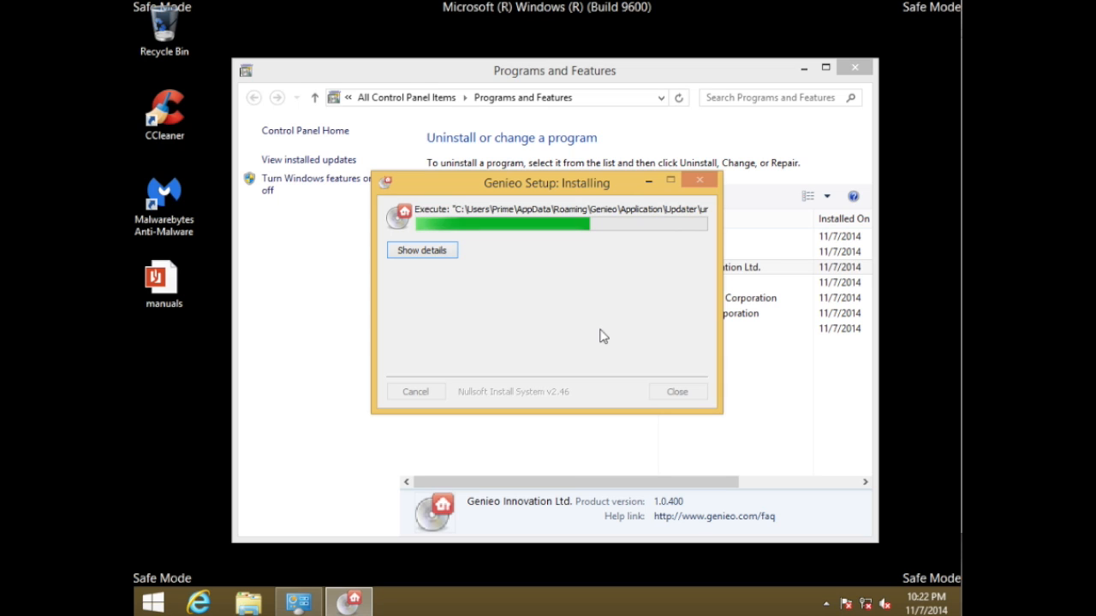
drag(572, 188, 811, 87)
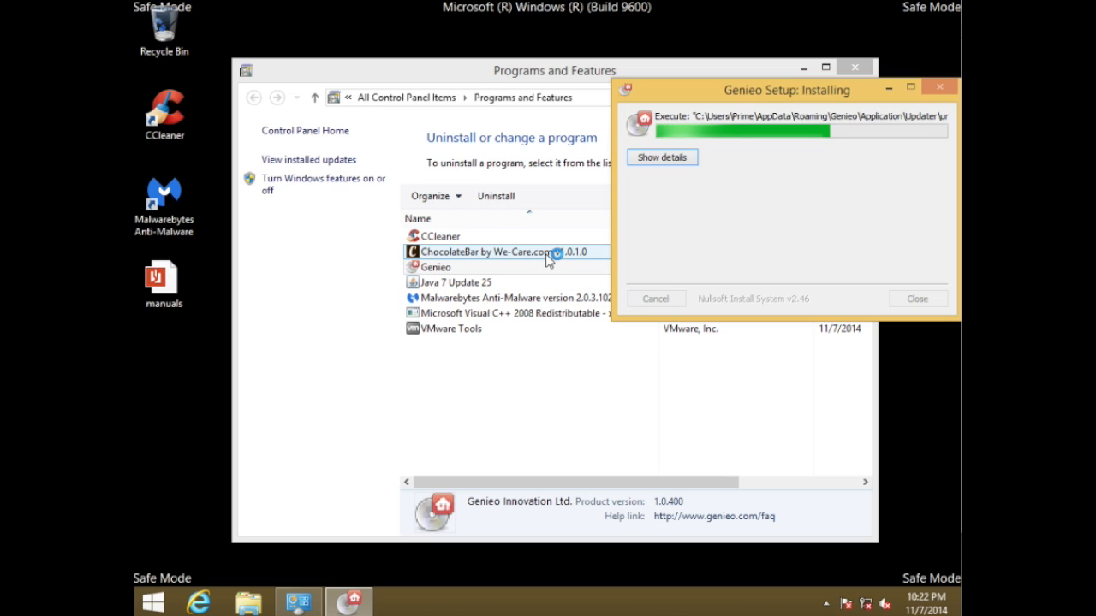
- Switch to Internet Explorer and go to the google.com home page
click(196, 604)
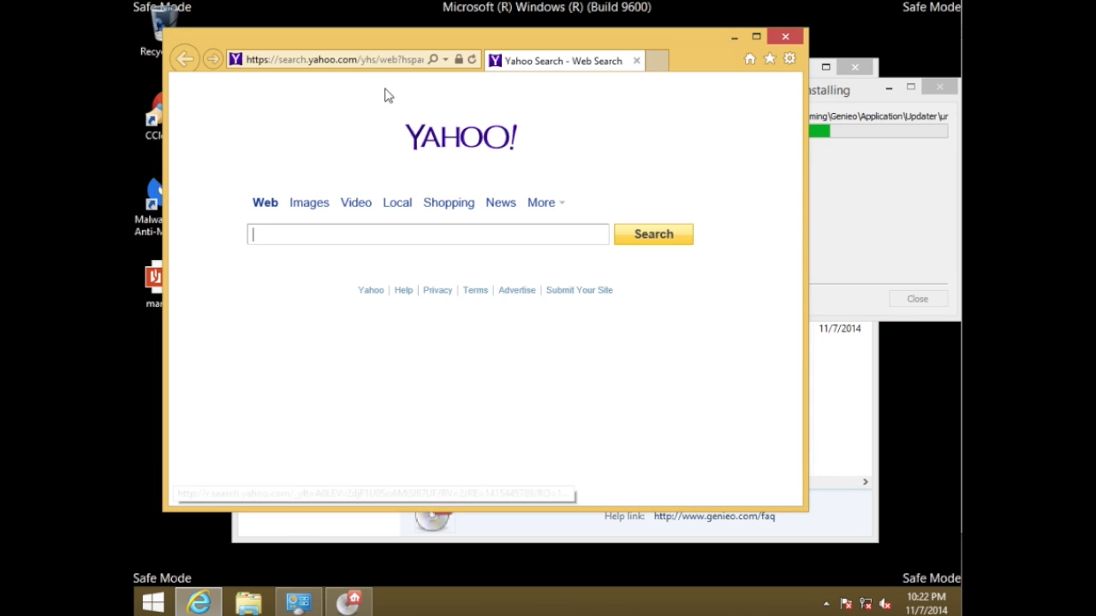
click(374, 64)
text(googl)
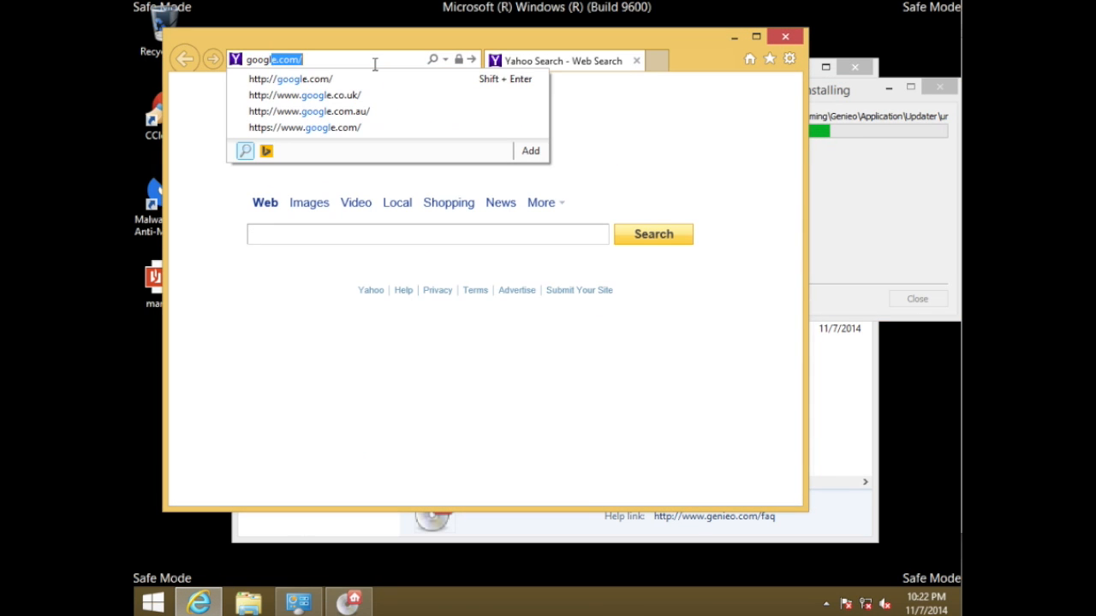
text(e)
key(Return)
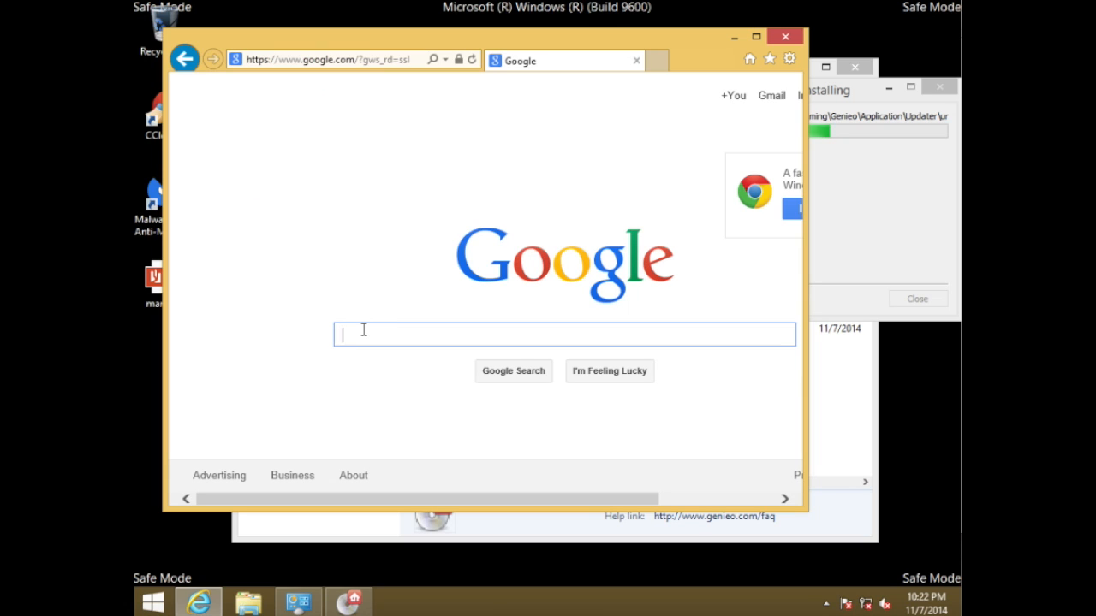
- Search Google for "chocolate bar" using the correctly spelled suggestion
text(c)
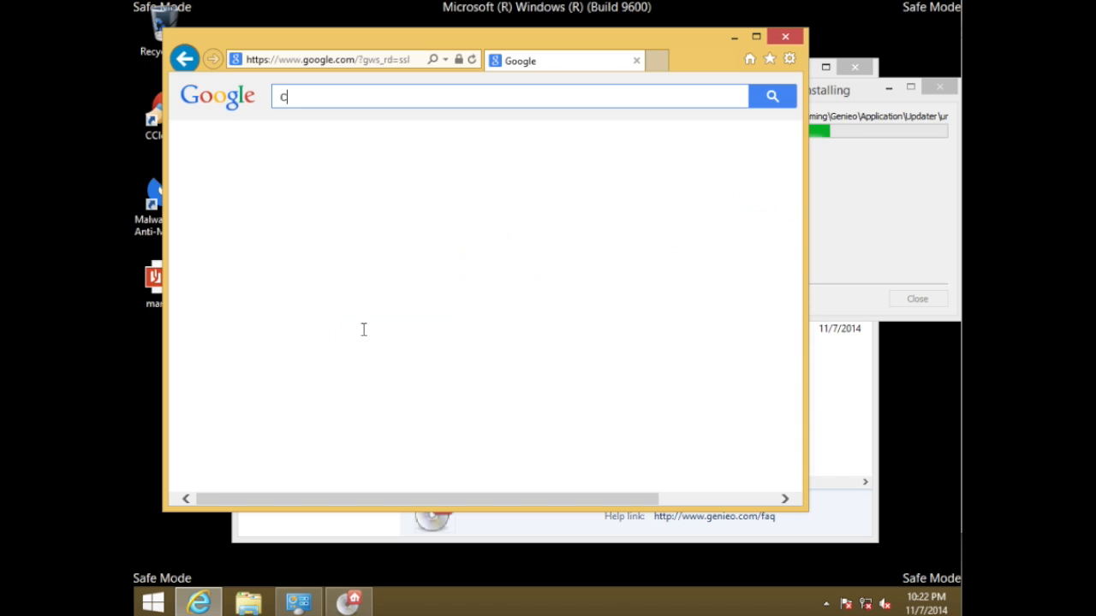
text(hoca)
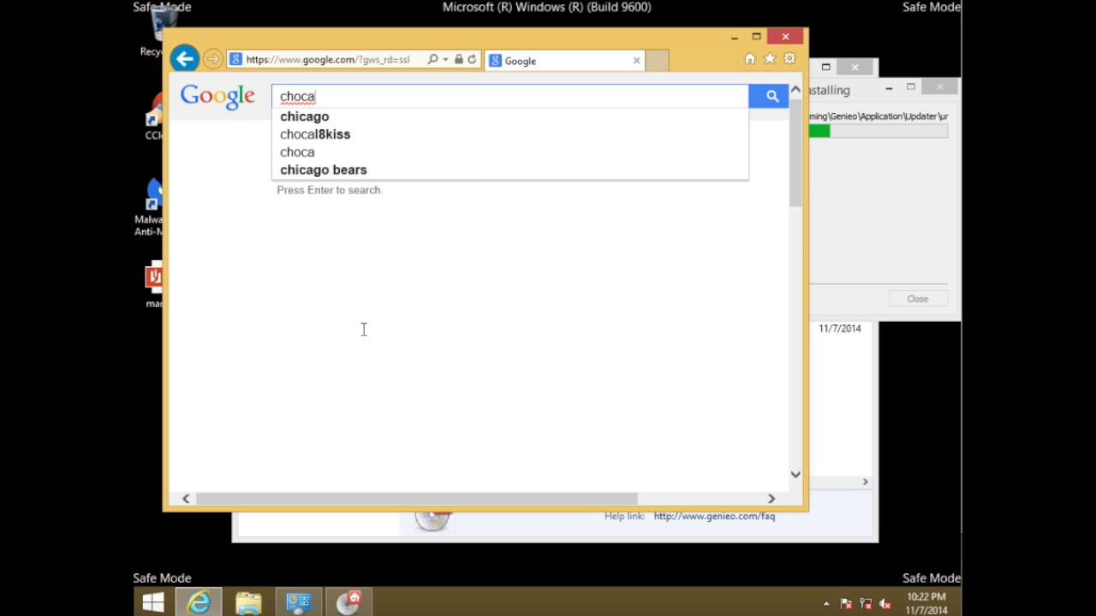
text(late)
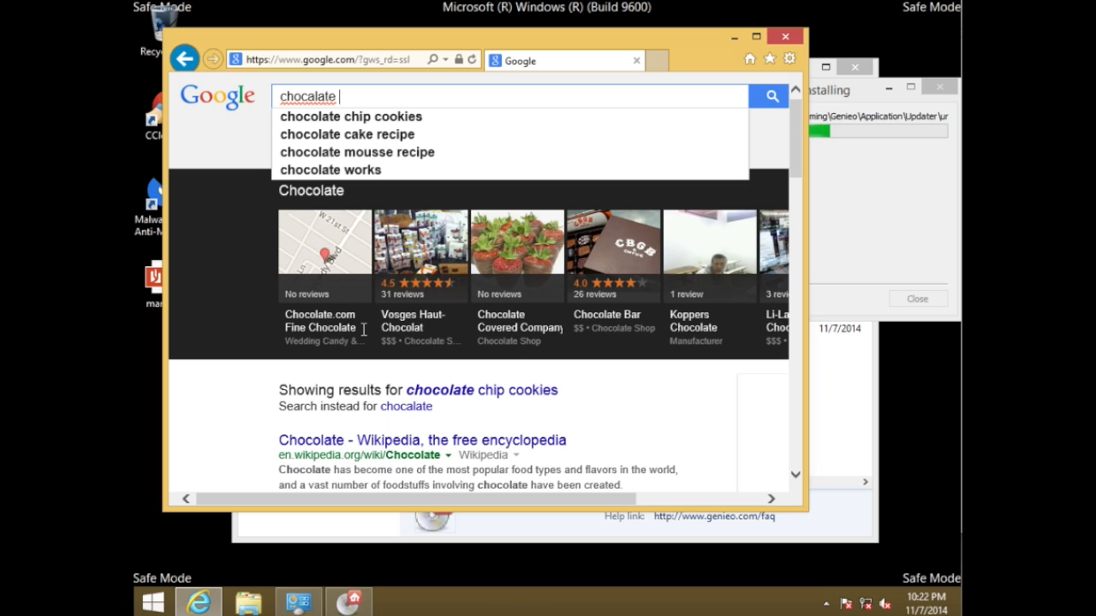
text( bar)
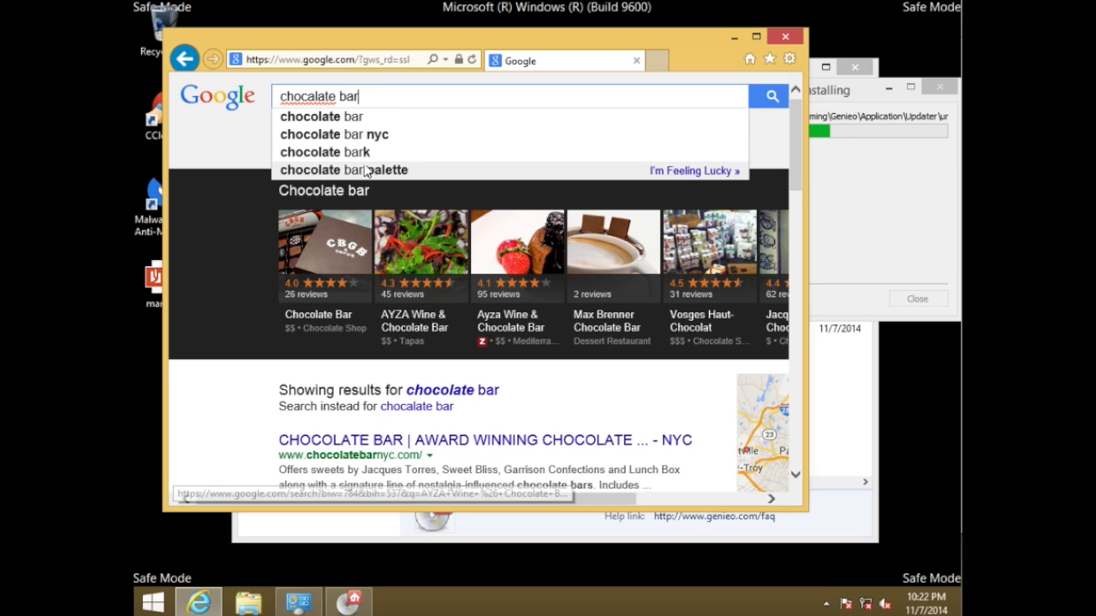
click(357, 124)
- Extend the Google query to "chocolate bar by we" and close the Genieo uninstall page that opens in a separate tab
drag(407, 39, 393, 89)
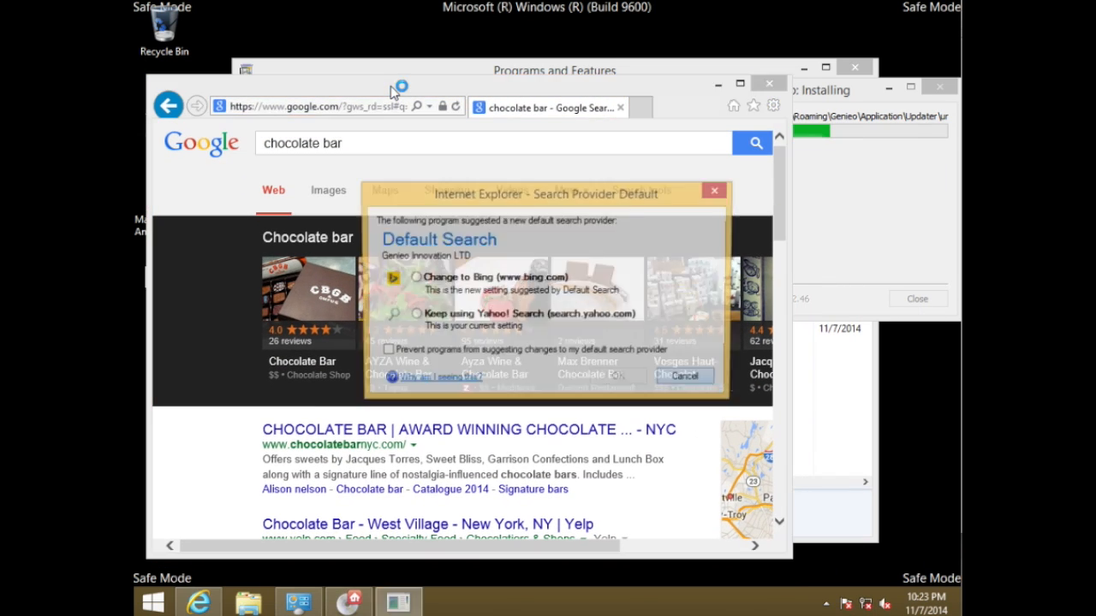
text(by)
key(BackSpace)
key(BackSpace)
key(BackSpace)
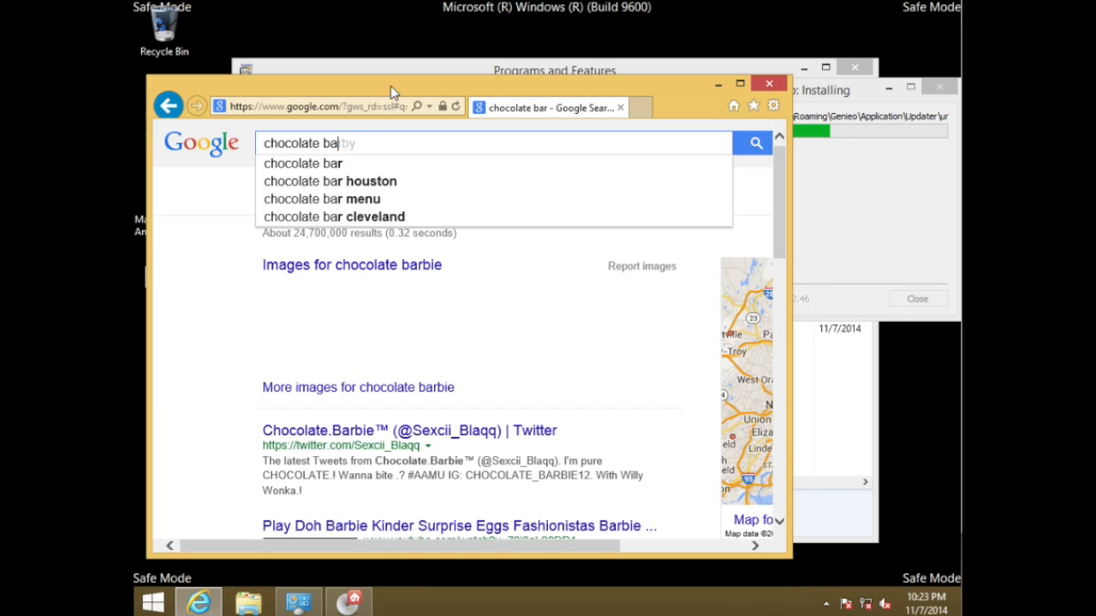
text(r by )
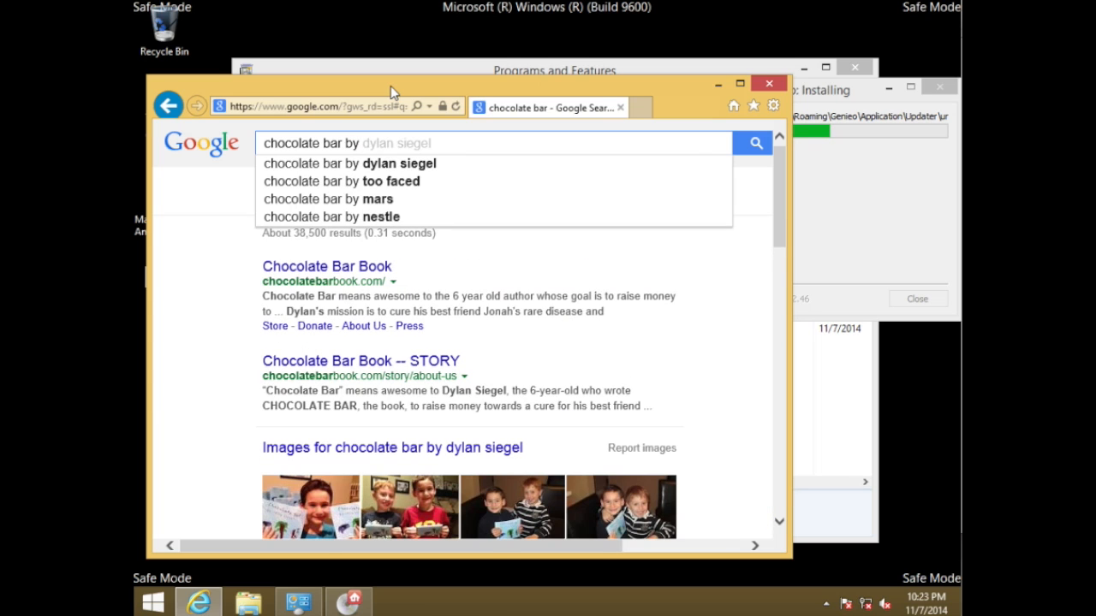
text(we)
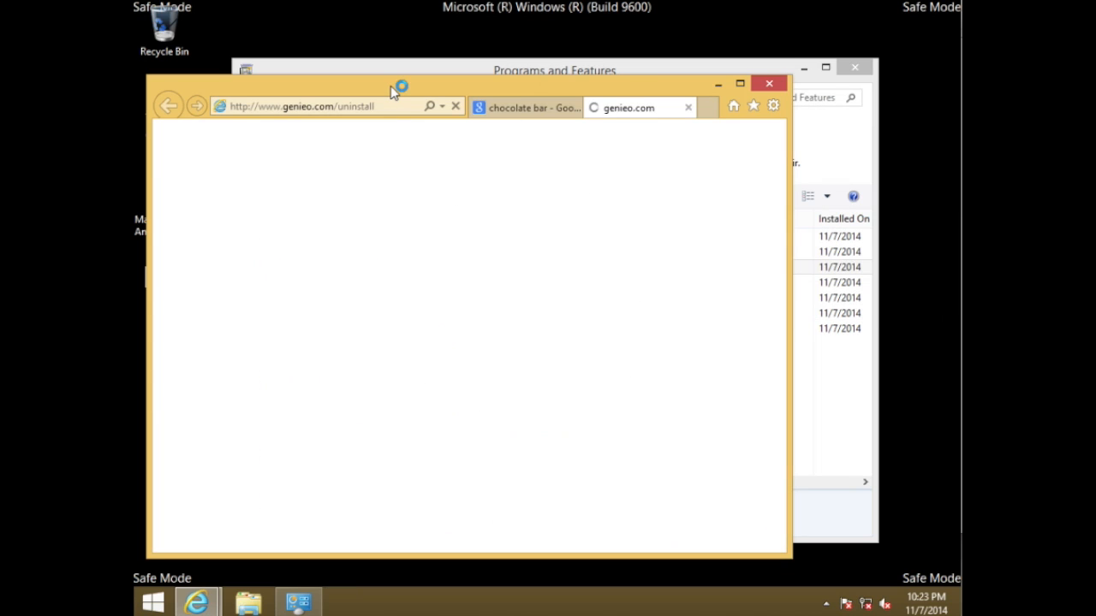
click(690, 107)
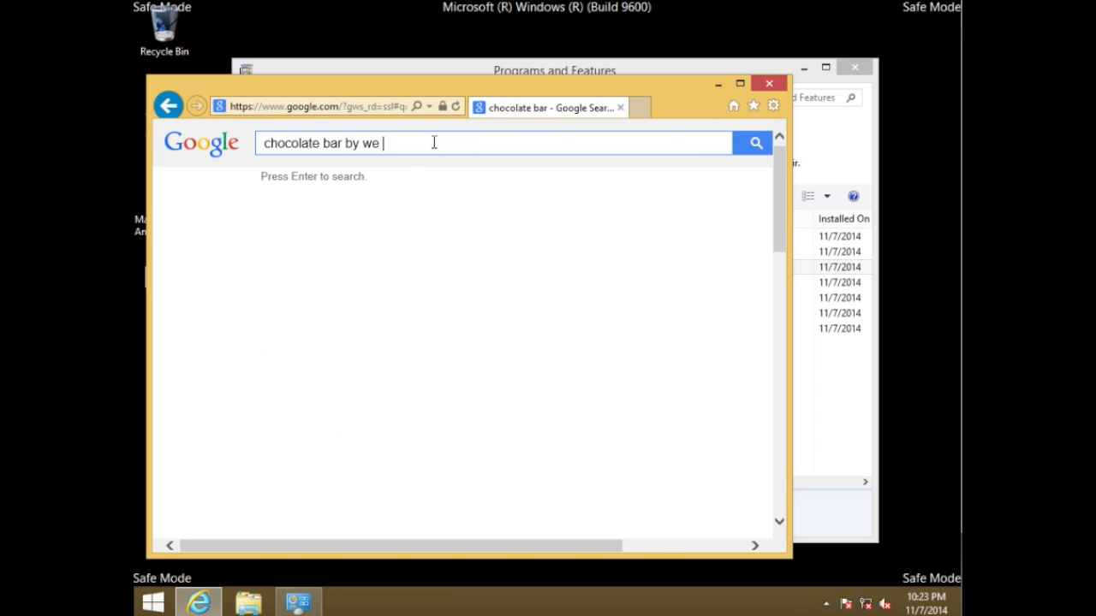
- Complete the query as "chocolate bar by we care virus" and run the search
text(care)
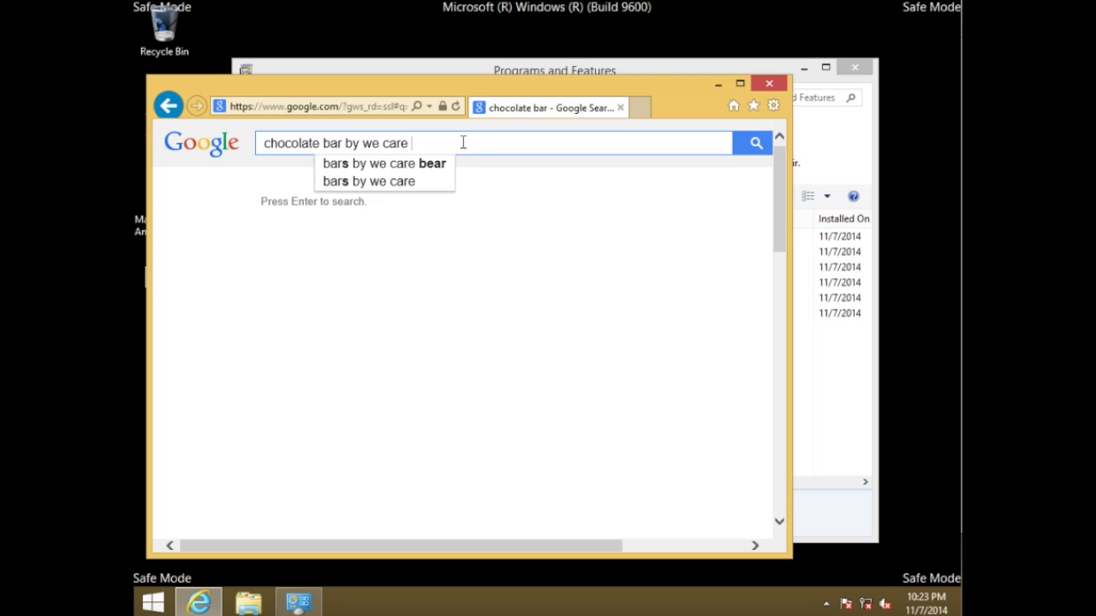
mouse_move(433, 87)
mouse_down()
mouse_move(608, 278)
mouse_move(618, 338)
mouse_move(516, 160)
mouse_move(452, 80)
mouse_up()
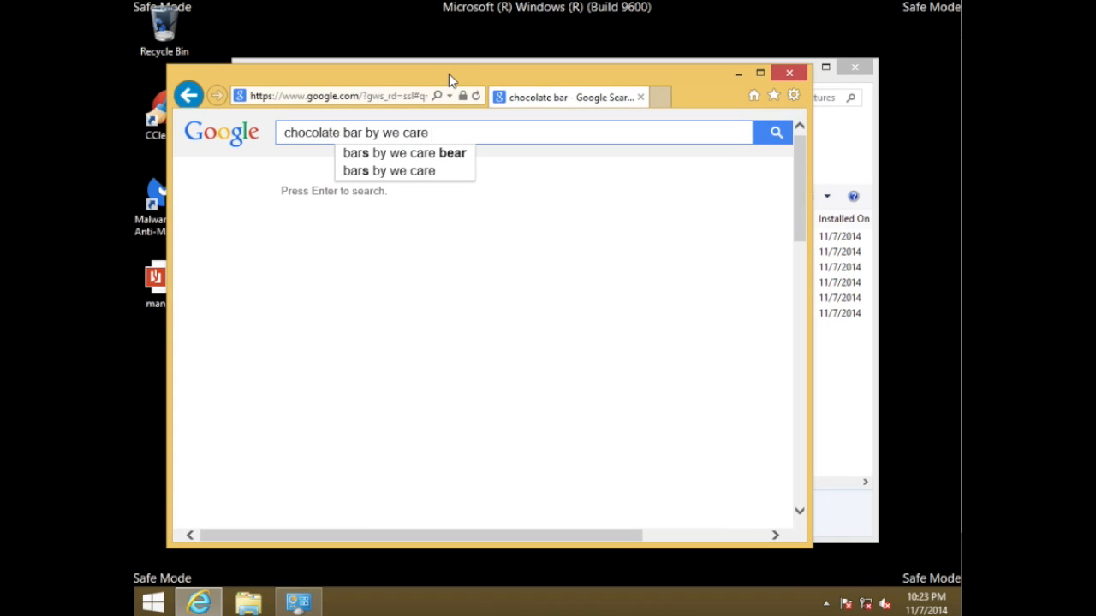
text(vi)
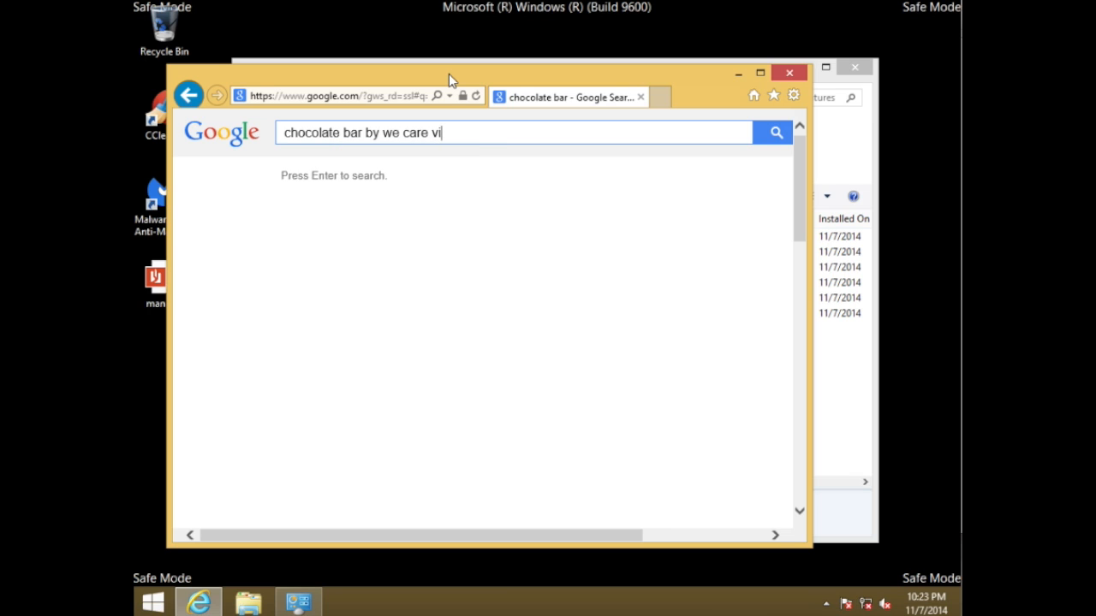
text(rus)
key(Return)
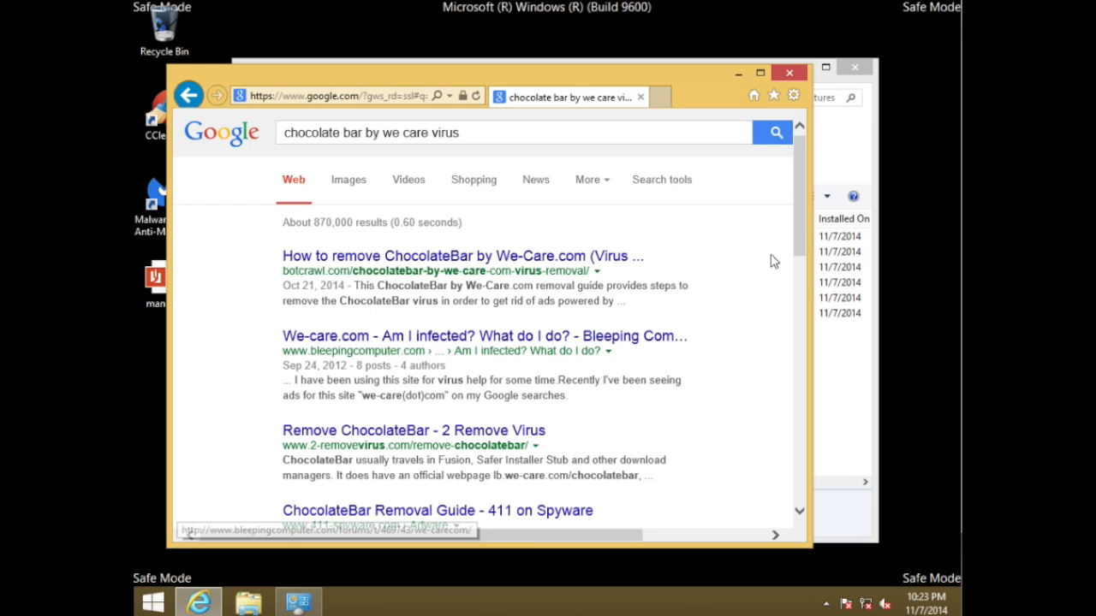
- Look over the ChocolateBar search results, then close the browser and the Programs and Features window
drag(801, 223, 783, 192)
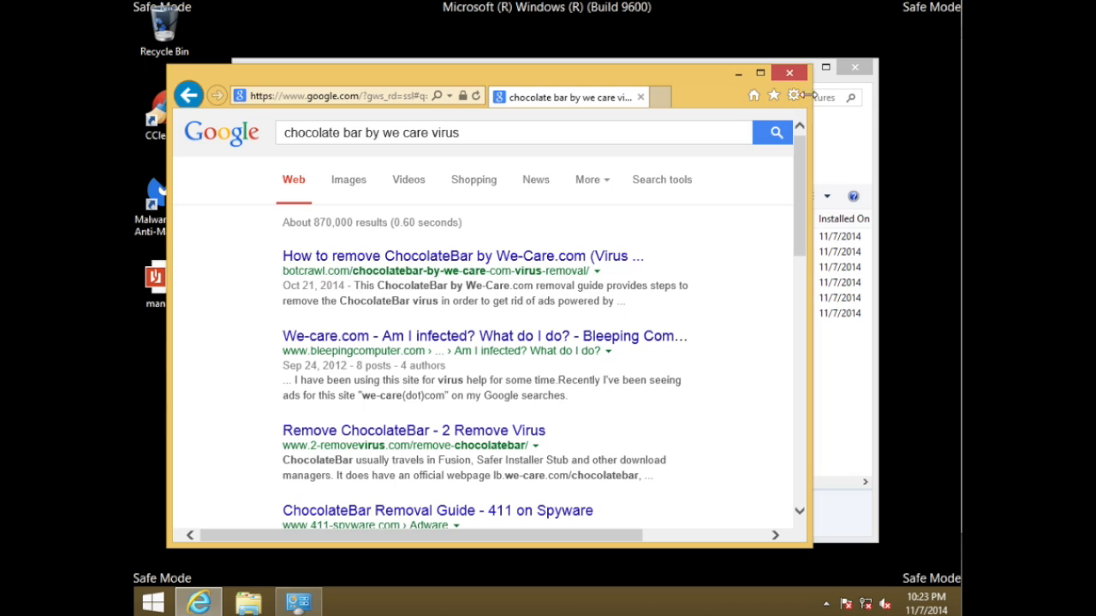
click(790, 75)
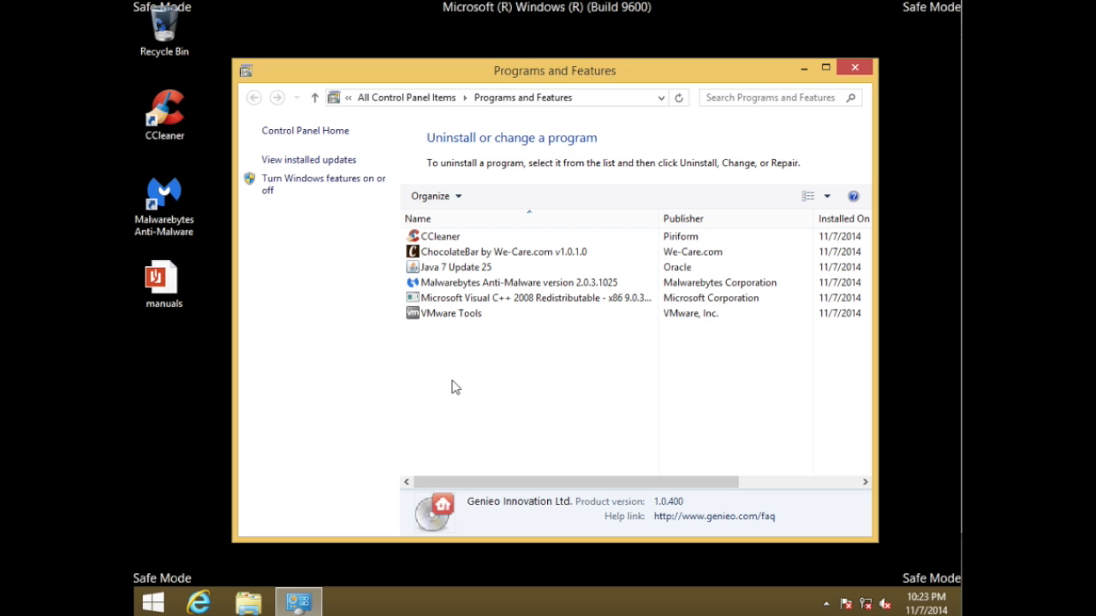
click(855, 68)
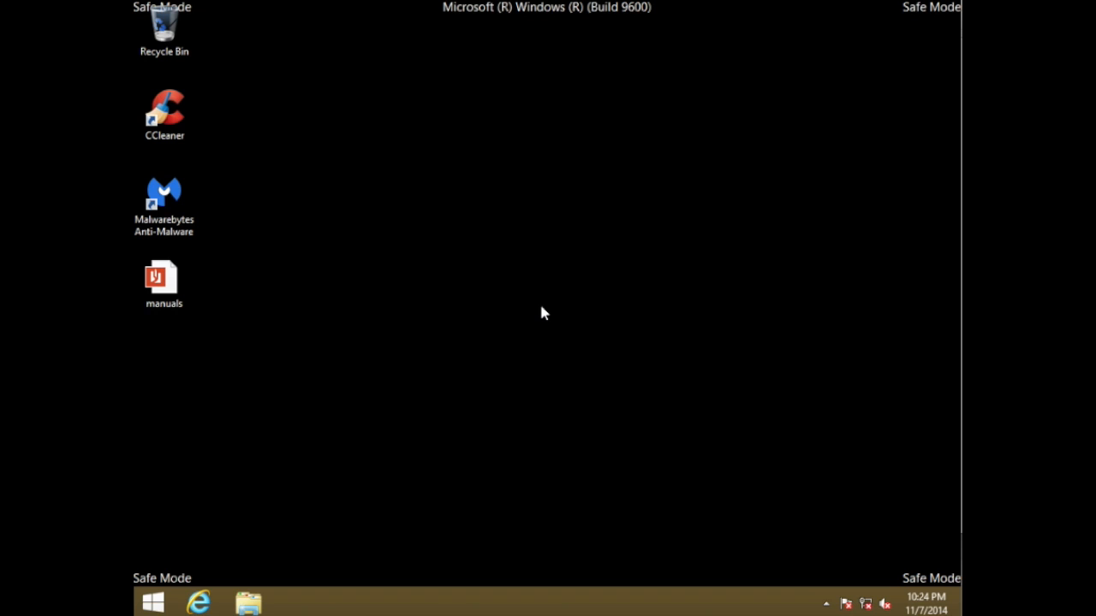
- Launch System Configuration through Run and open Task Manager's list of startup items from it
click(163, 599)
click(165, 601)
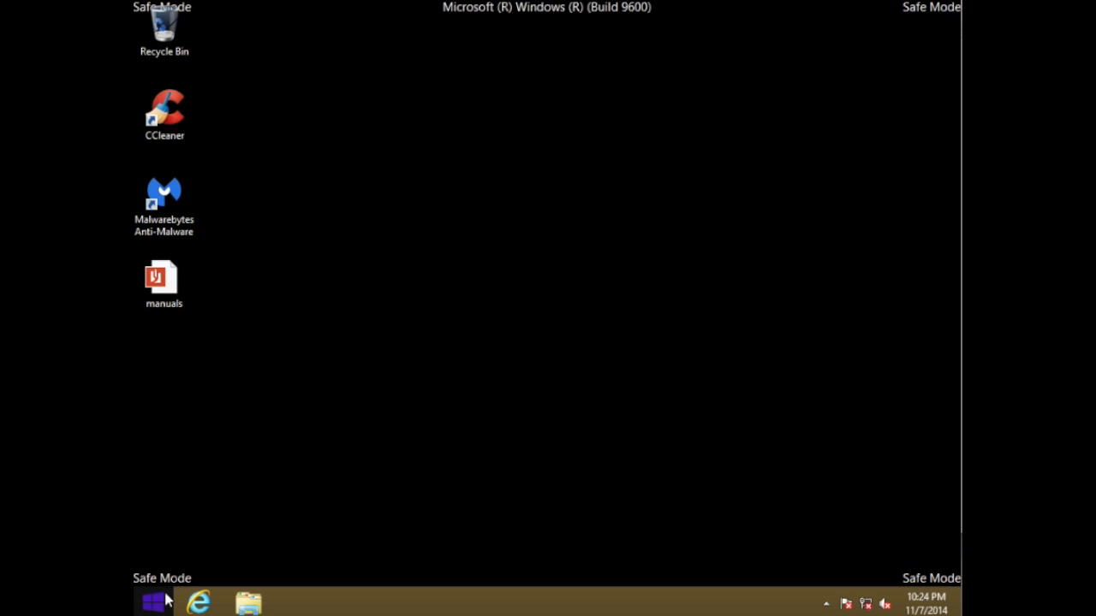
right_click(168, 600)
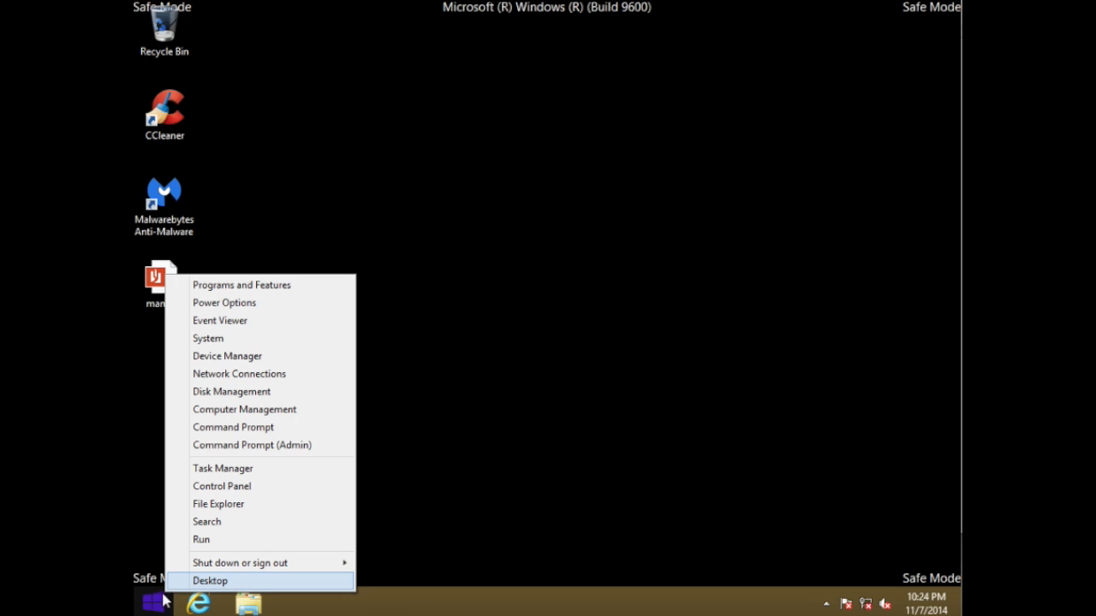
click(201, 539)
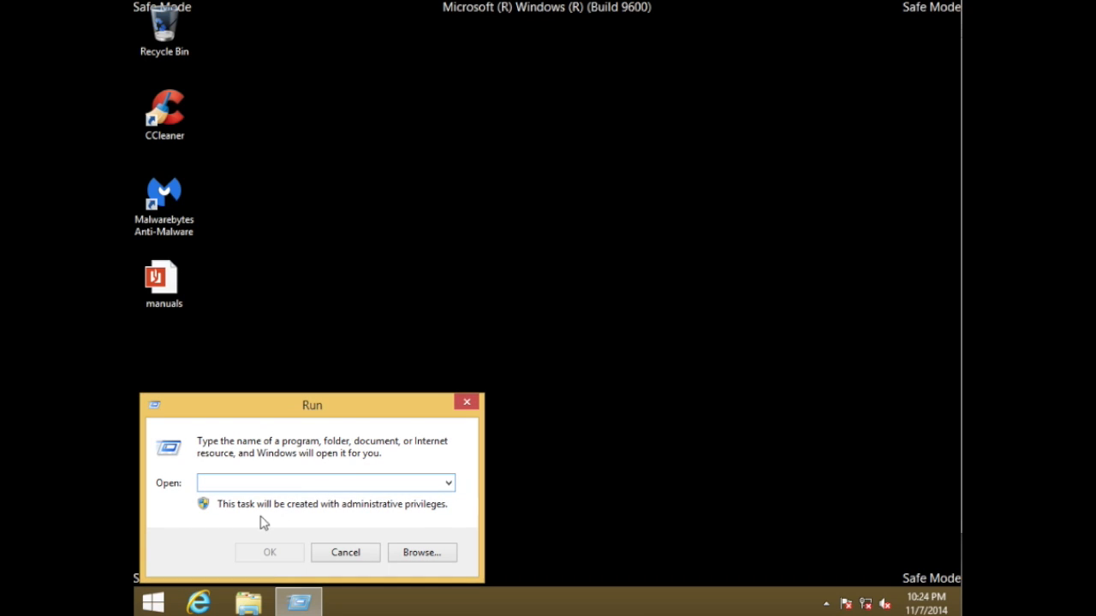
text(msc)
key(Return)
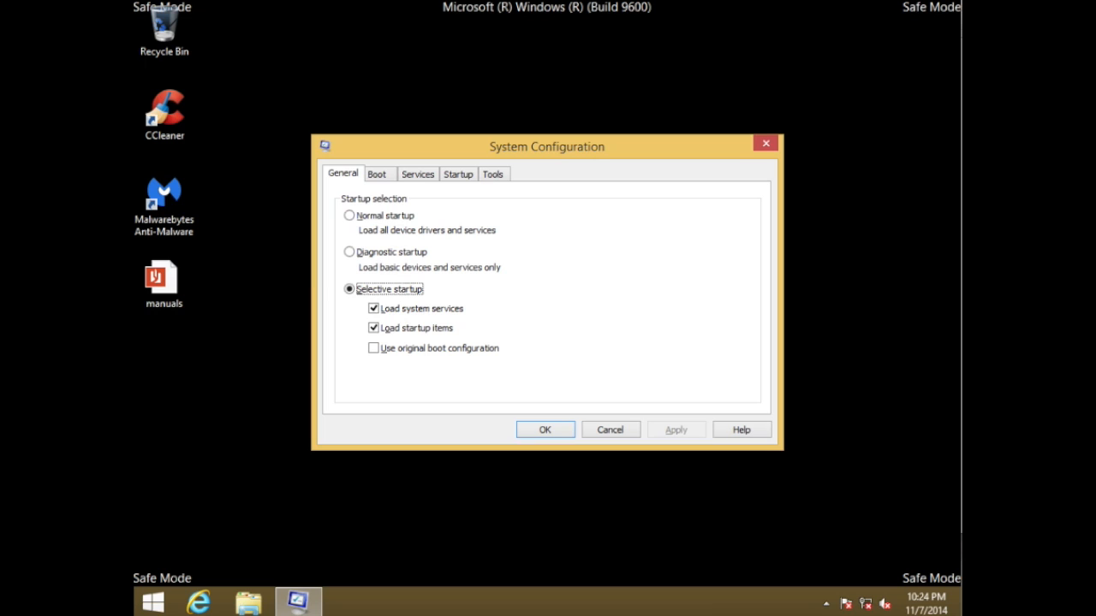
click(470, 175)
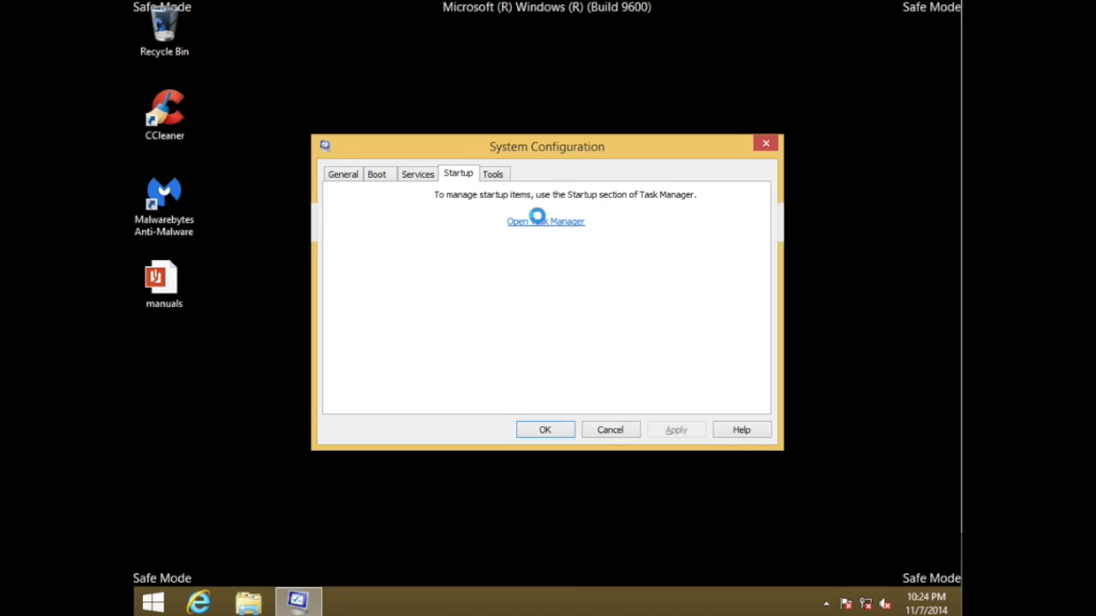
click(539, 221)
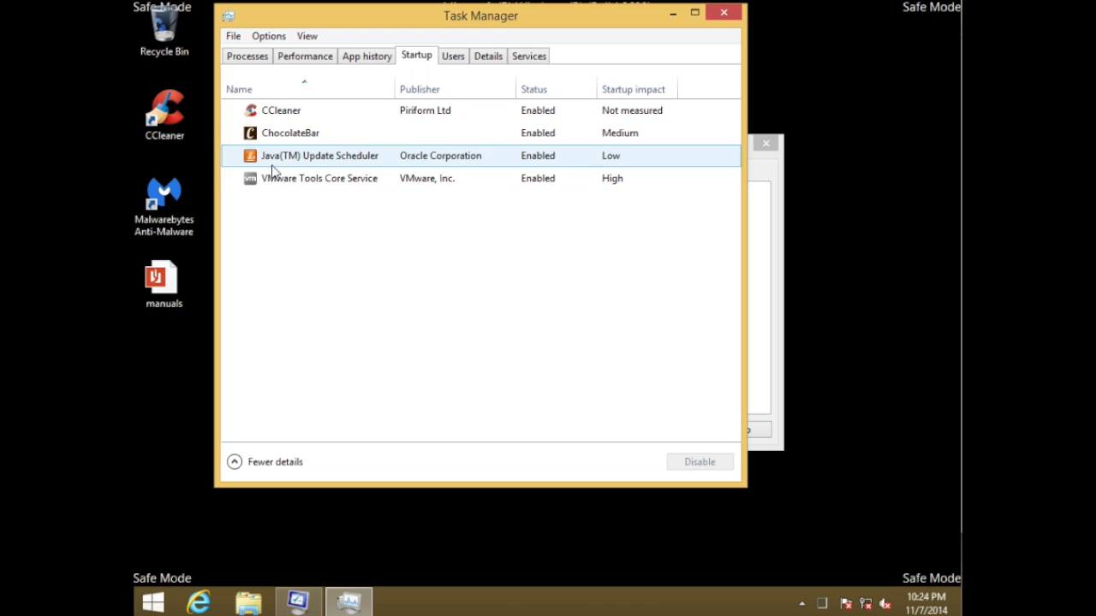
- Disable the ChocolateBar and Java(TM) Update Scheduler startup items
click(276, 142)
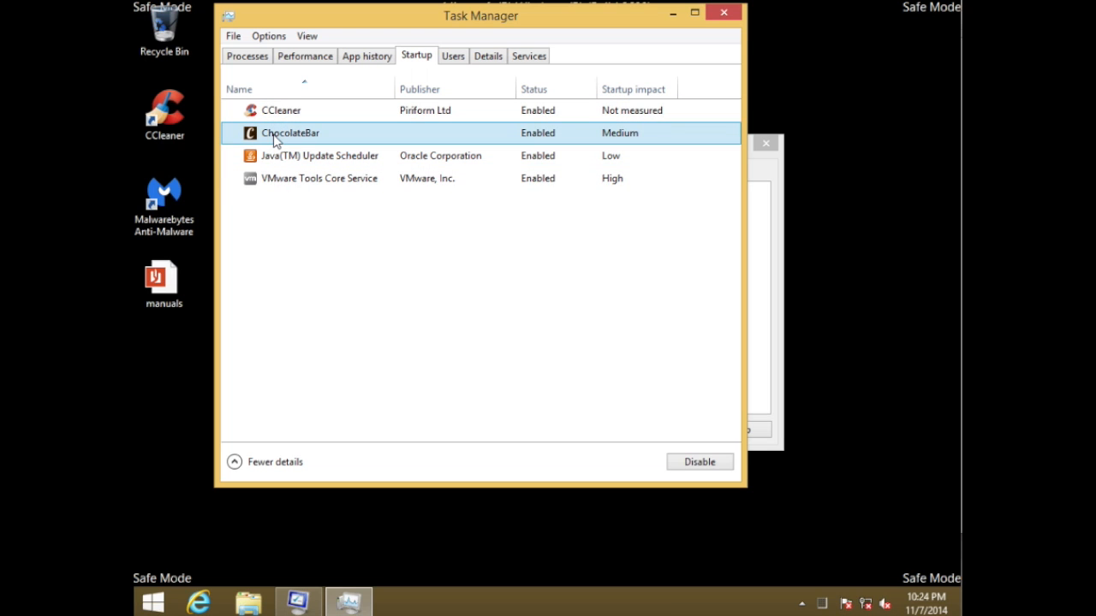
right_click(274, 142)
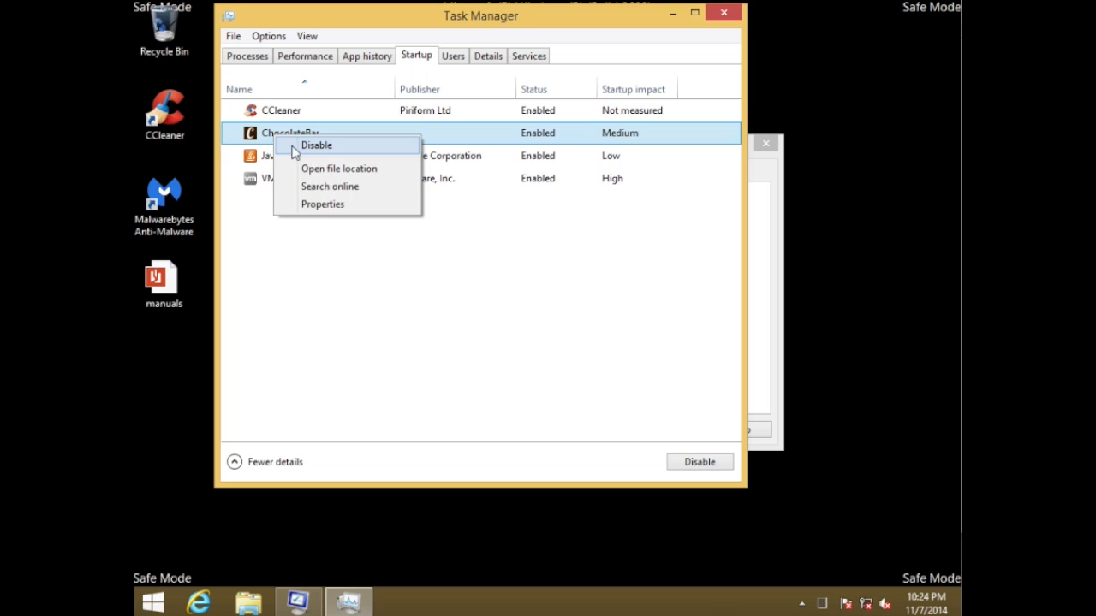
click(295, 147)
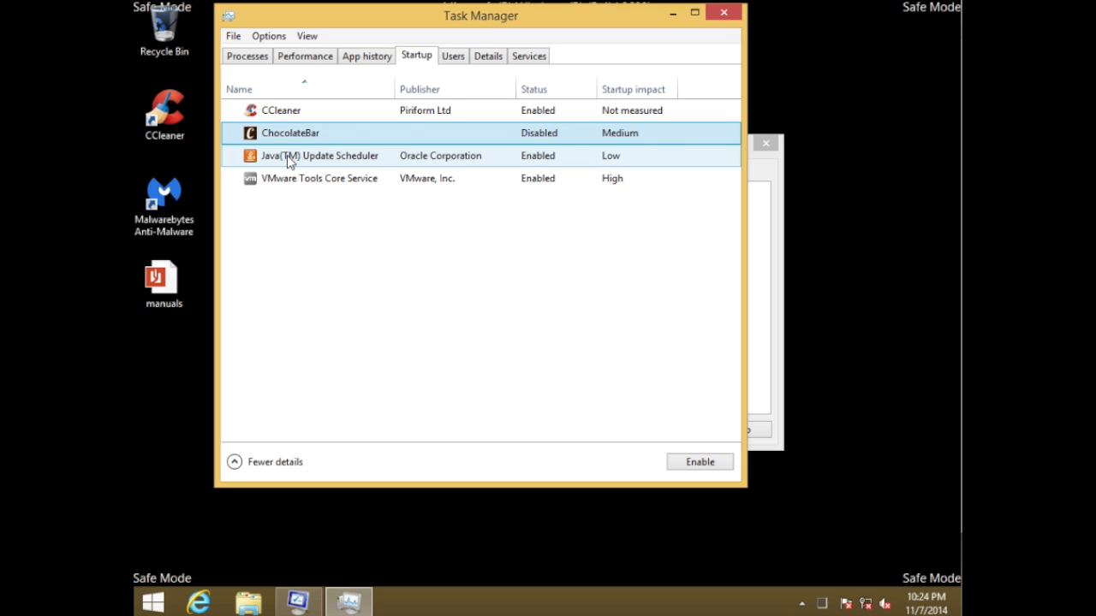
right_click(287, 161)
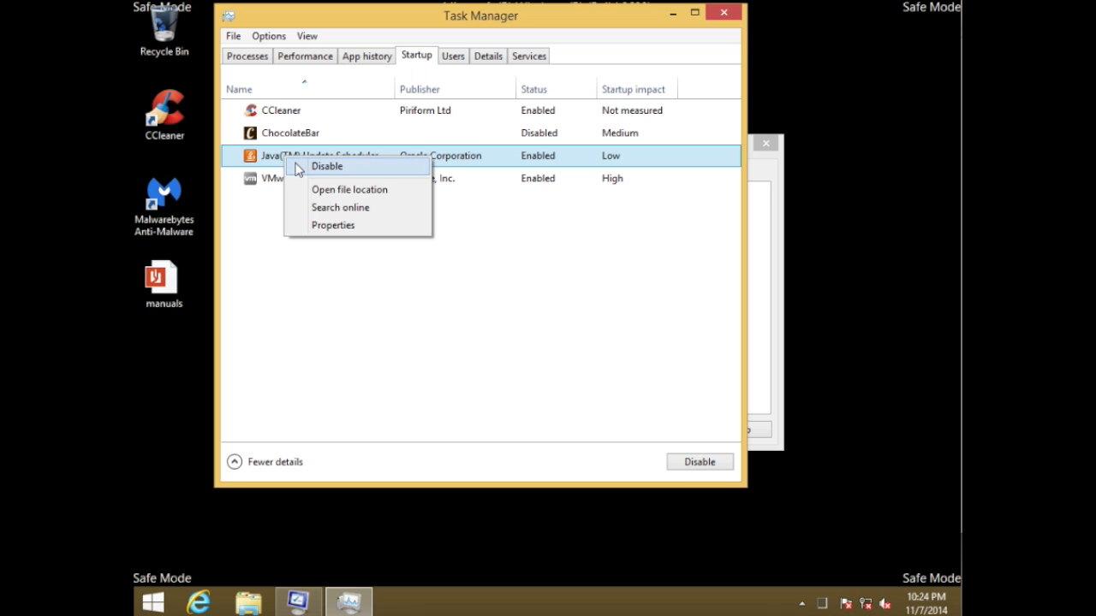
click(326, 166)
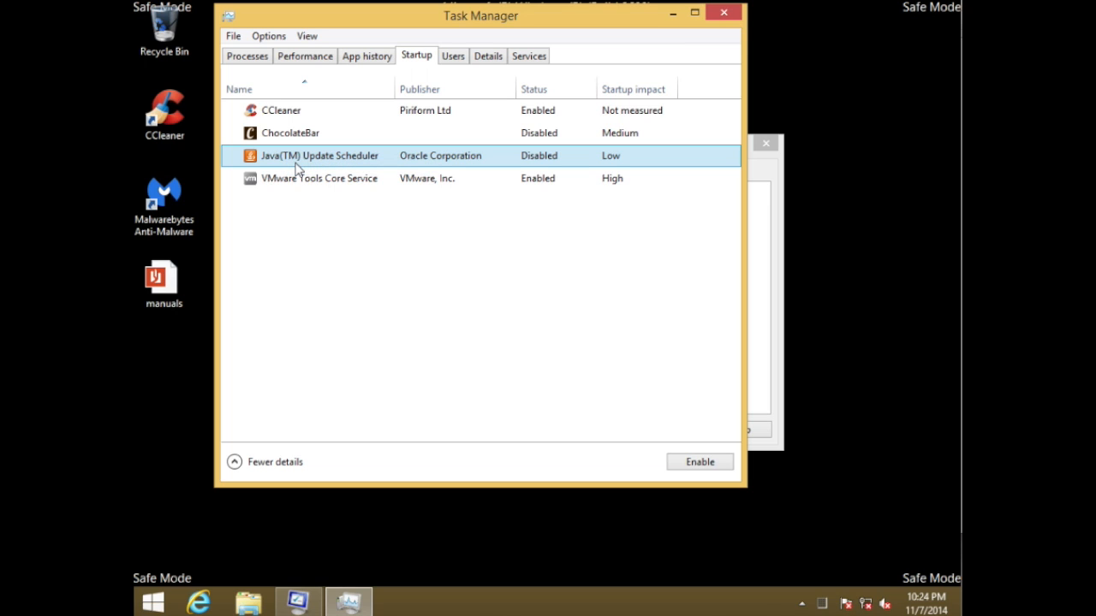
- Disable the CCleaner startup item and close Task Manager and System Configuration
click(298, 116)
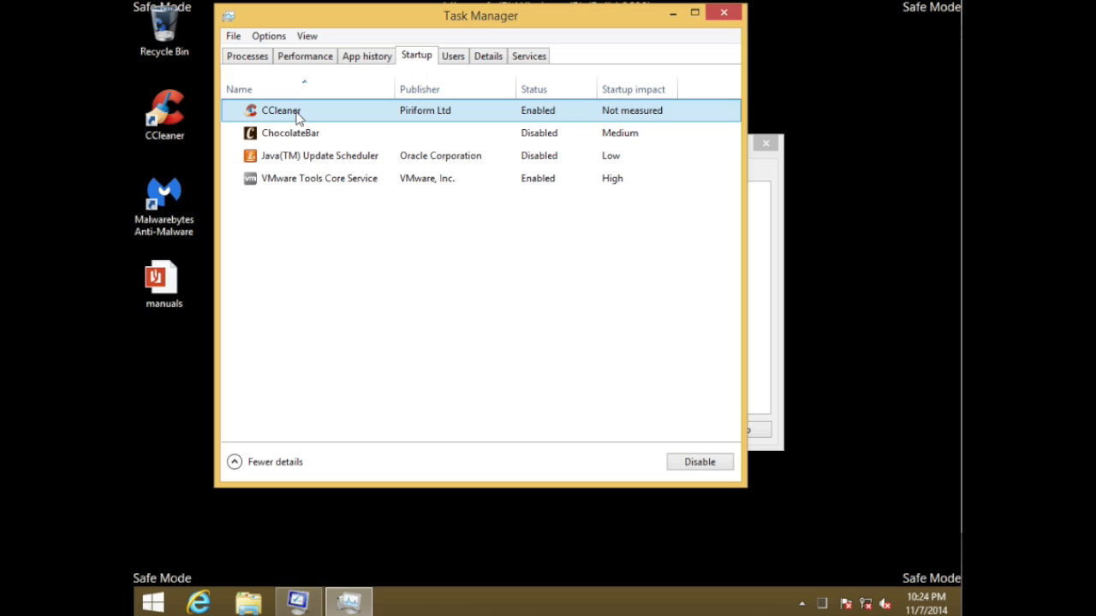
right_click(298, 115)
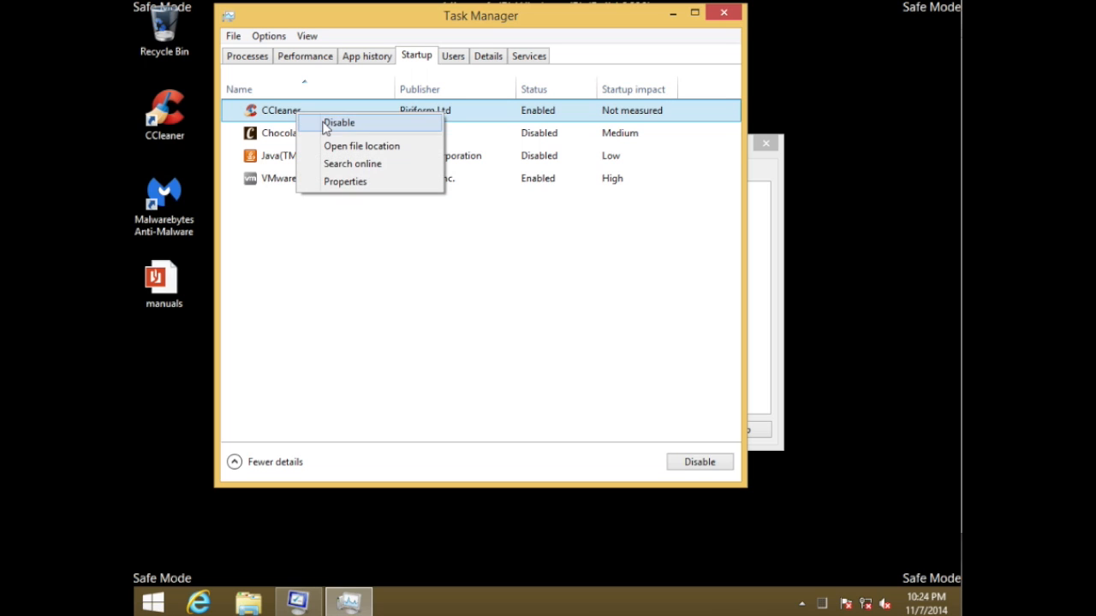
click(323, 122)
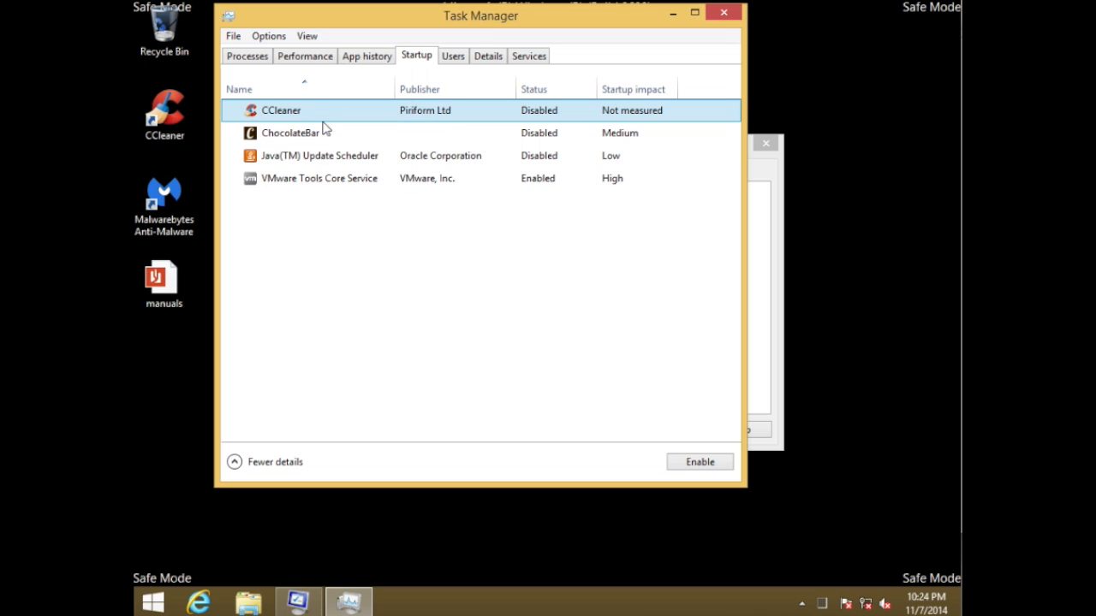
click(724, 13)
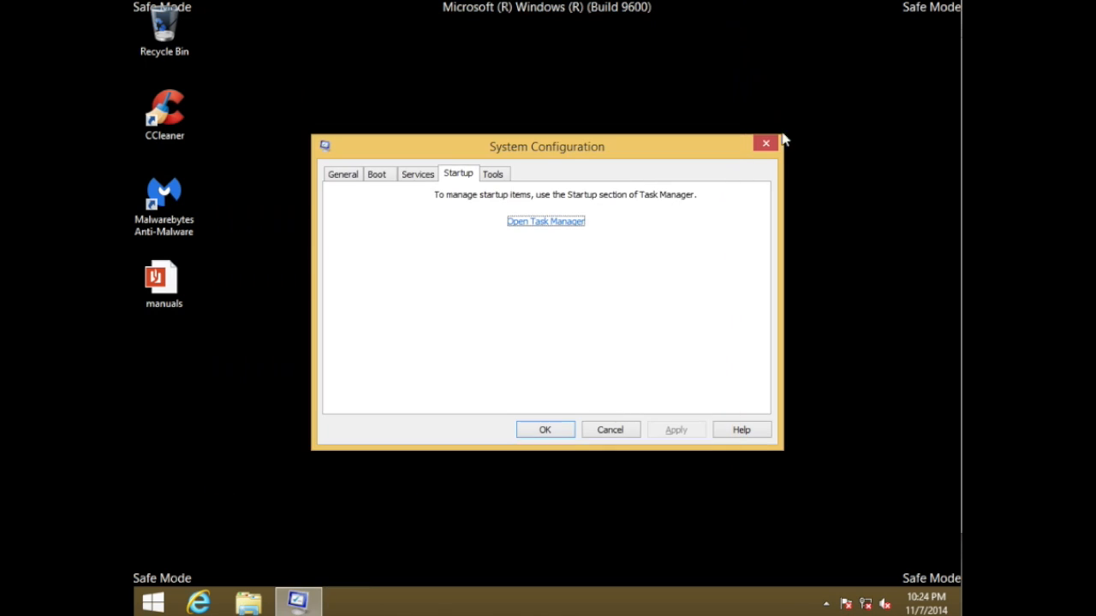
click(766, 143)
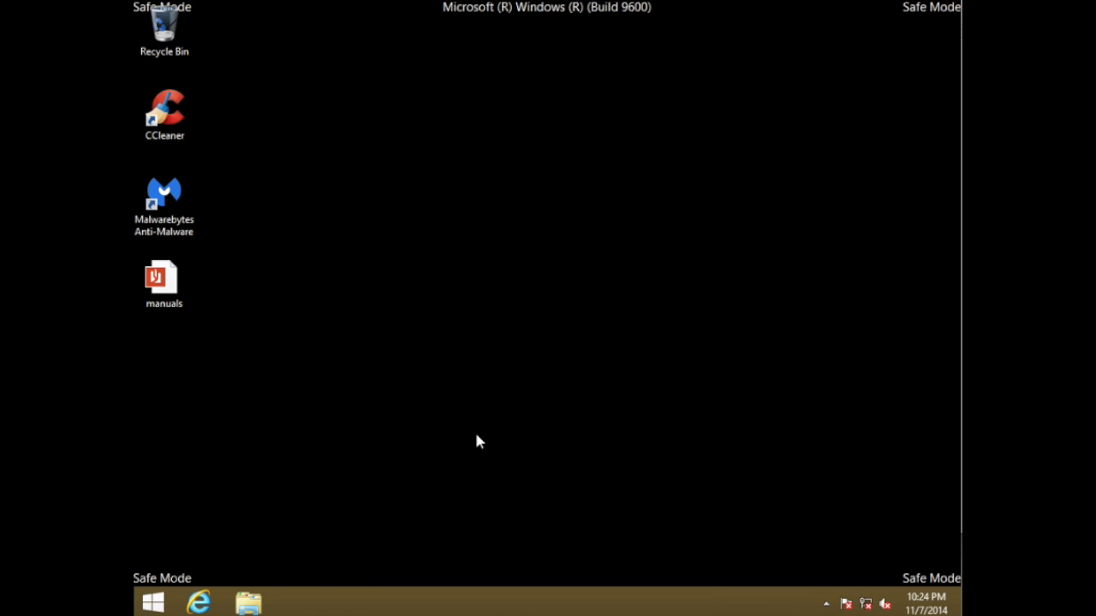
- Restart the computer, go to the desktop and check the hidden notification-area icons
right_click(163, 603)
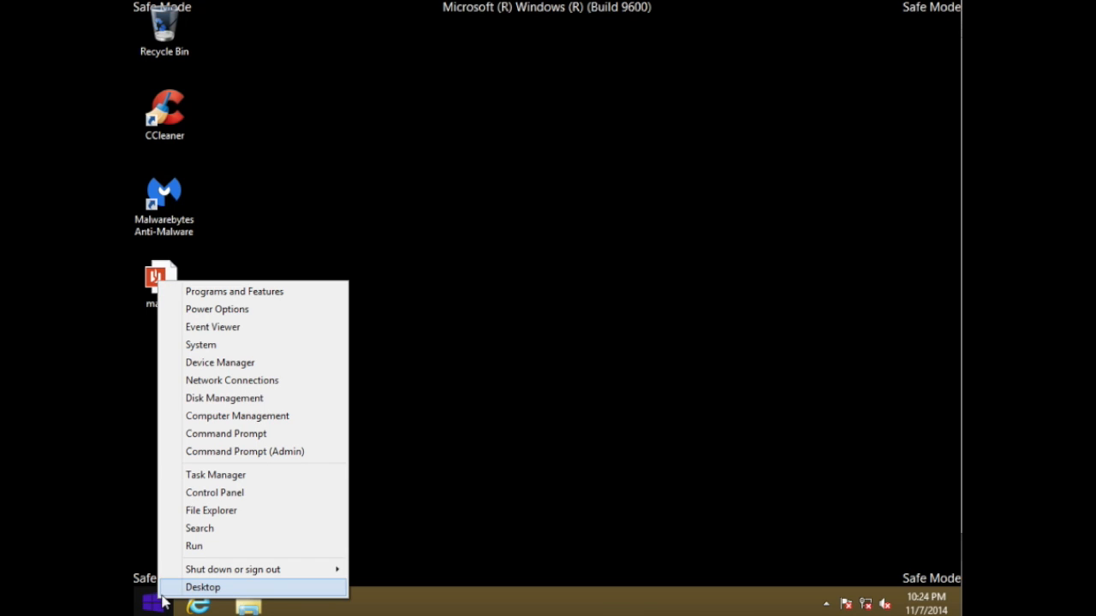
mouse_move(197, 572)
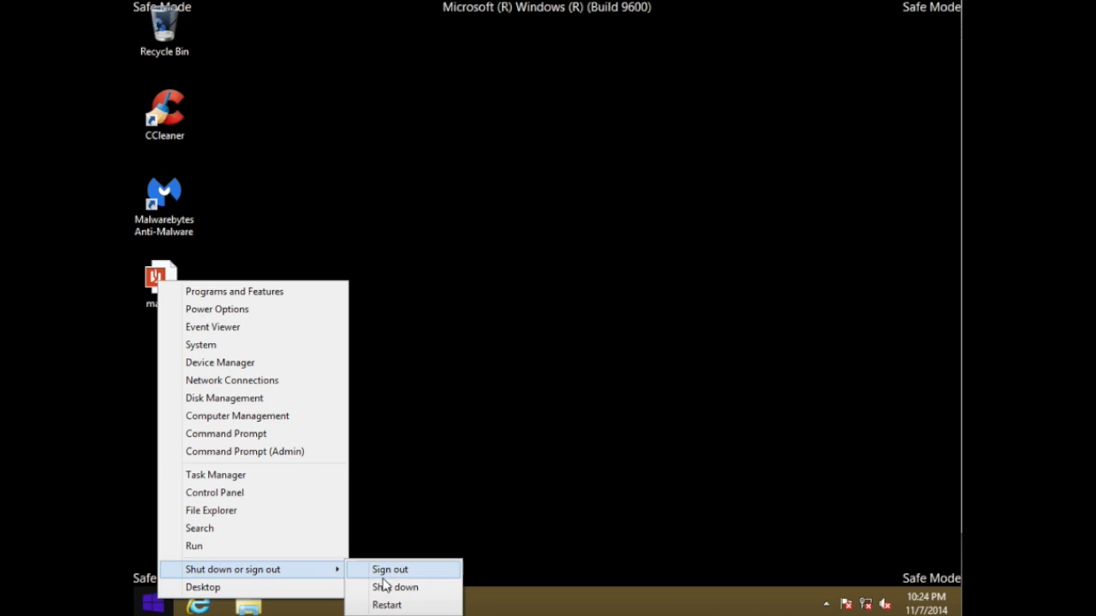
click(387, 605)
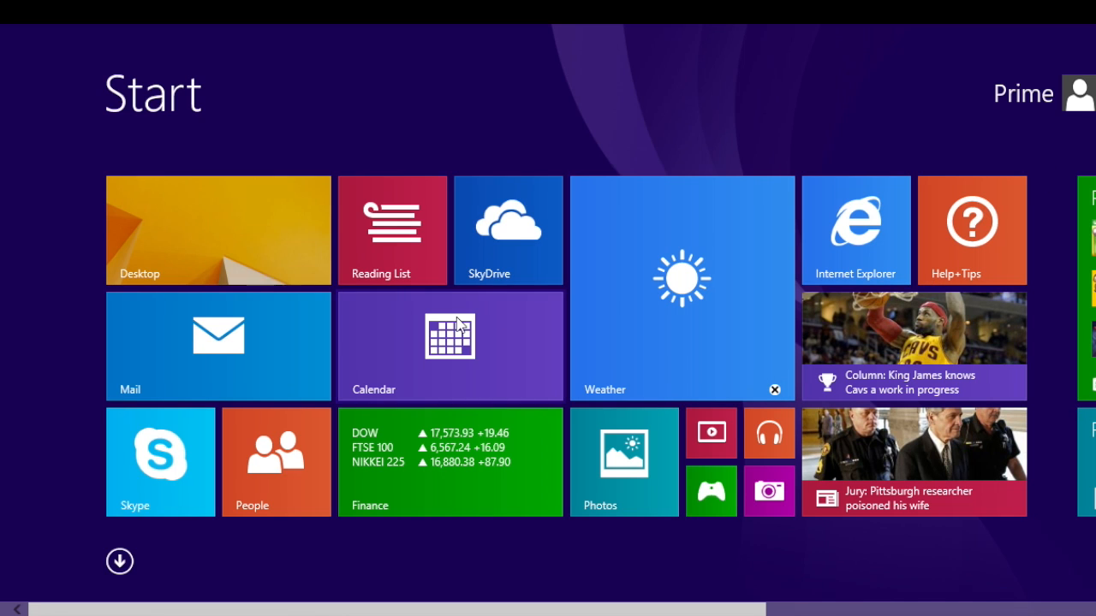
click(223, 261)
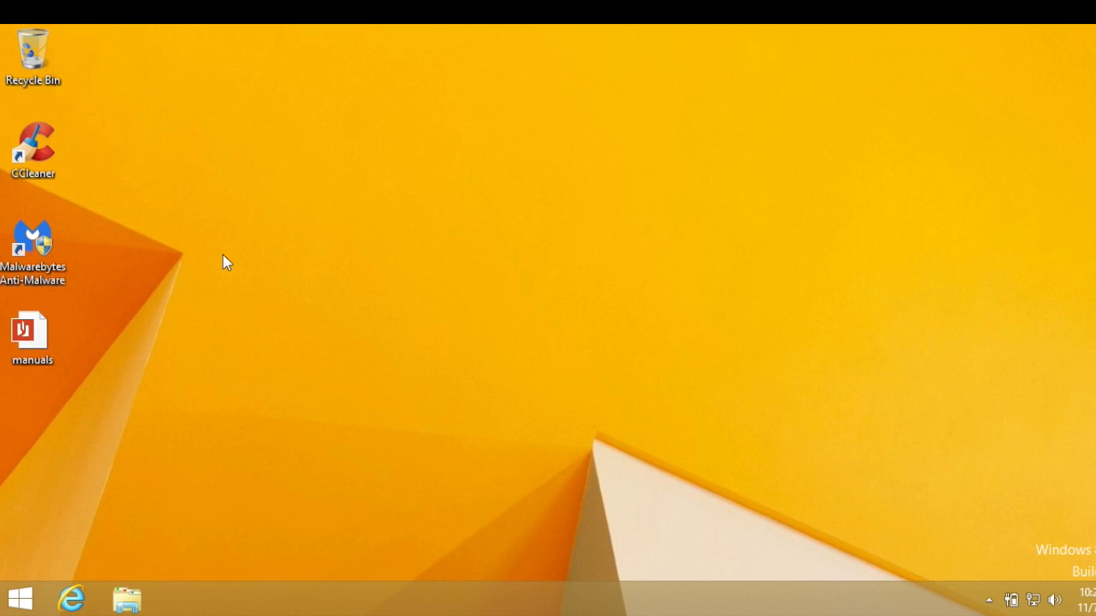
click(988, 600)
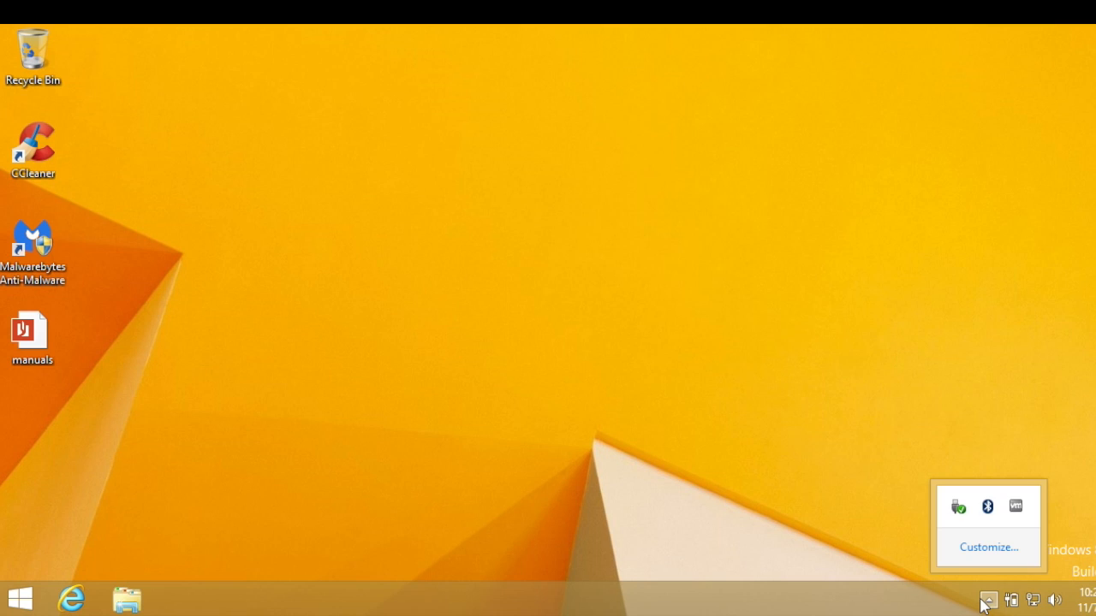
click(840, 501)
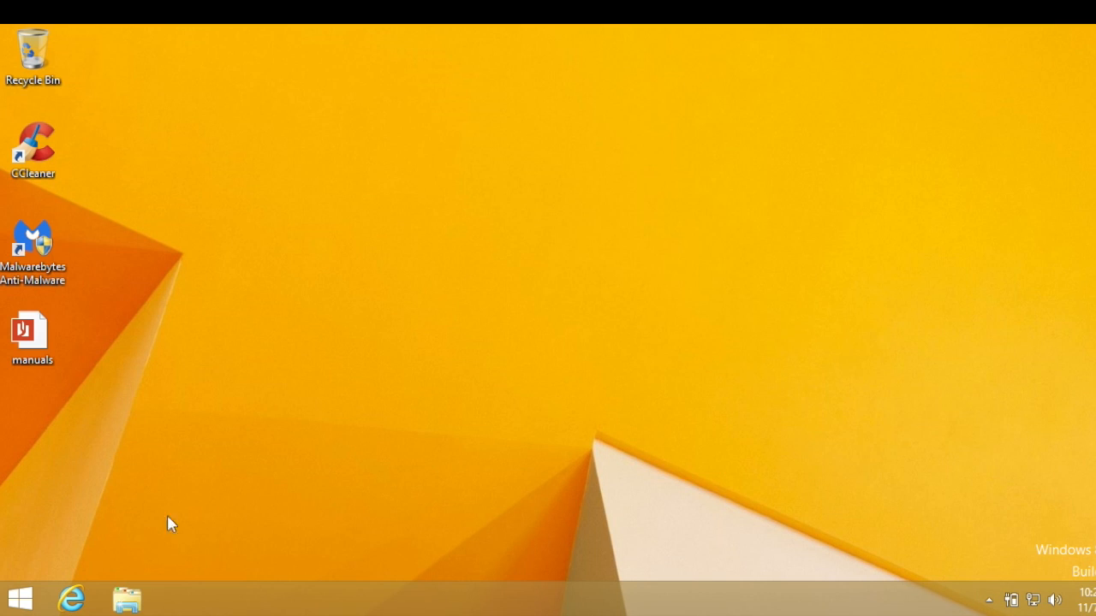
- Uninstall ChocolateBar by We-Care.com v1.0.1.0, allowing the installer to make changes, and close Programs and Features
right_click(28, 597)
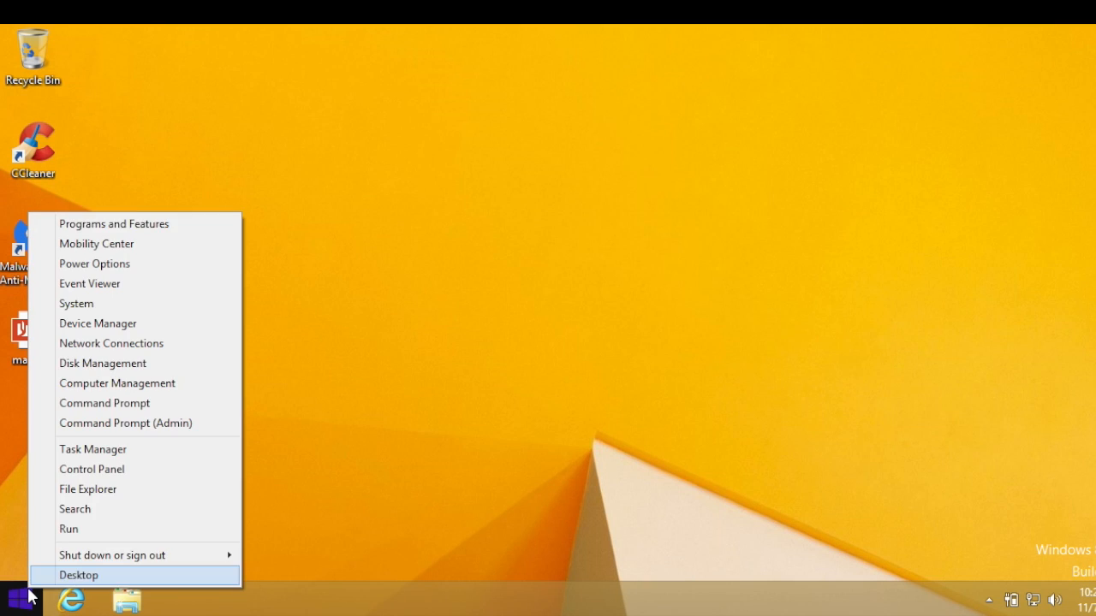
click(131, 226)
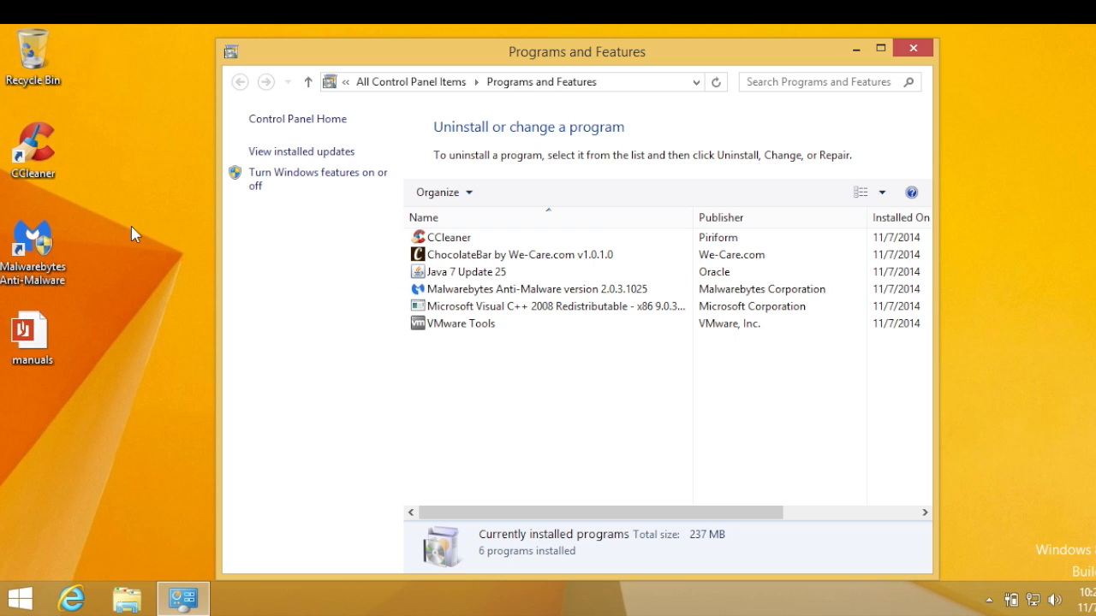
click(477, 254)
click(514, 195)
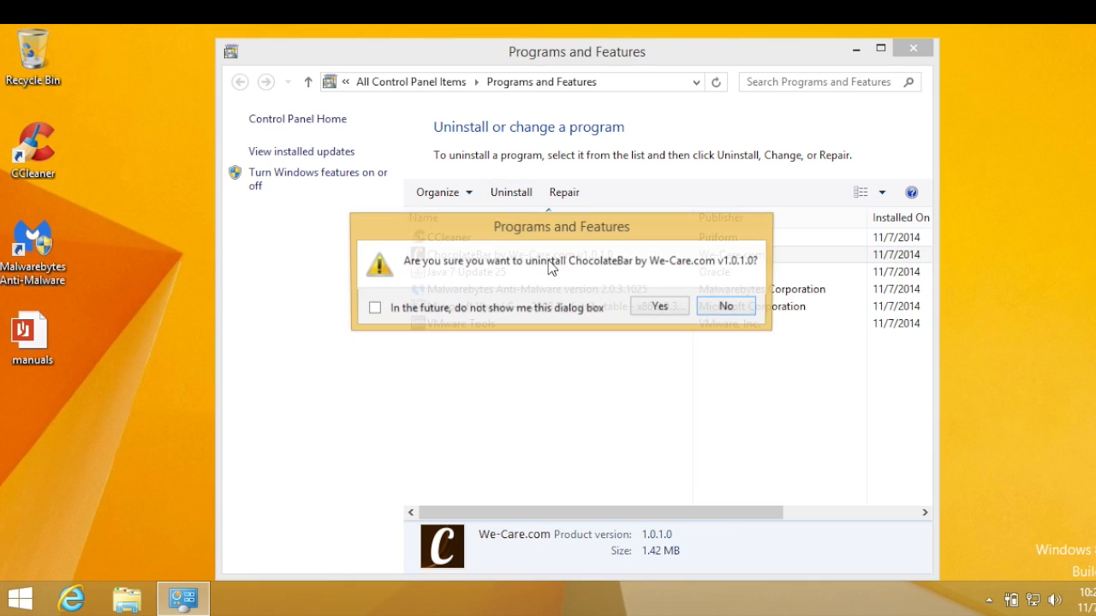
click(642, 300)
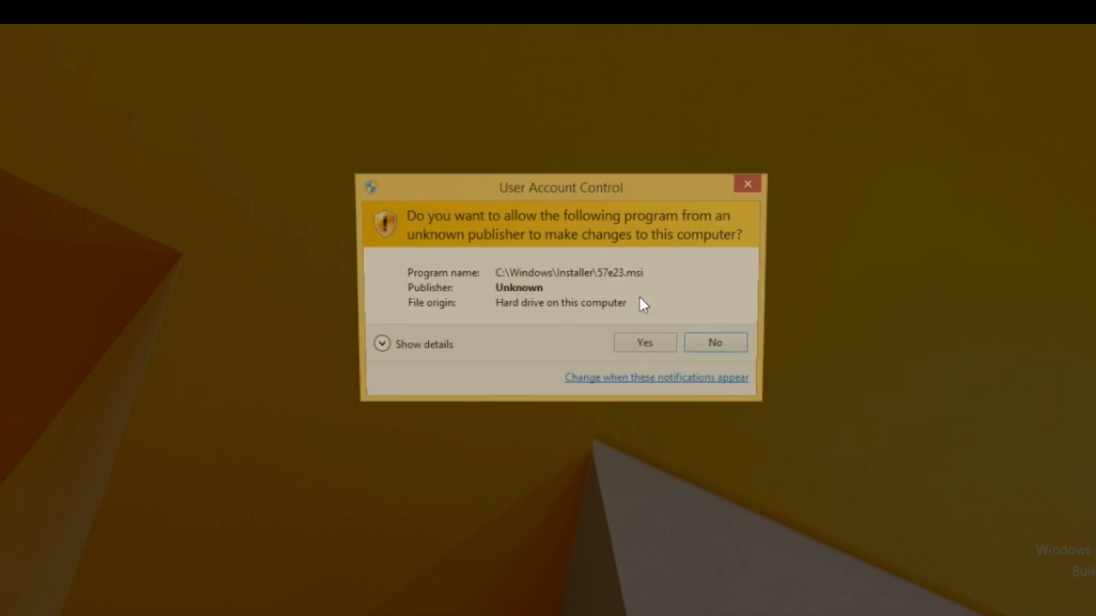
click(635, 344)
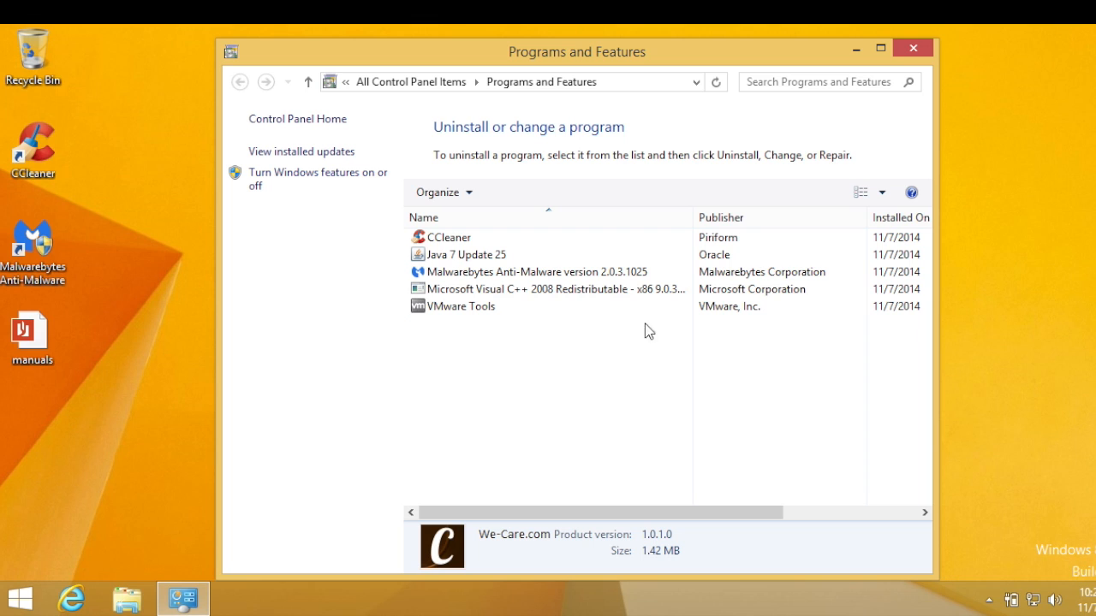
click(912, 49)
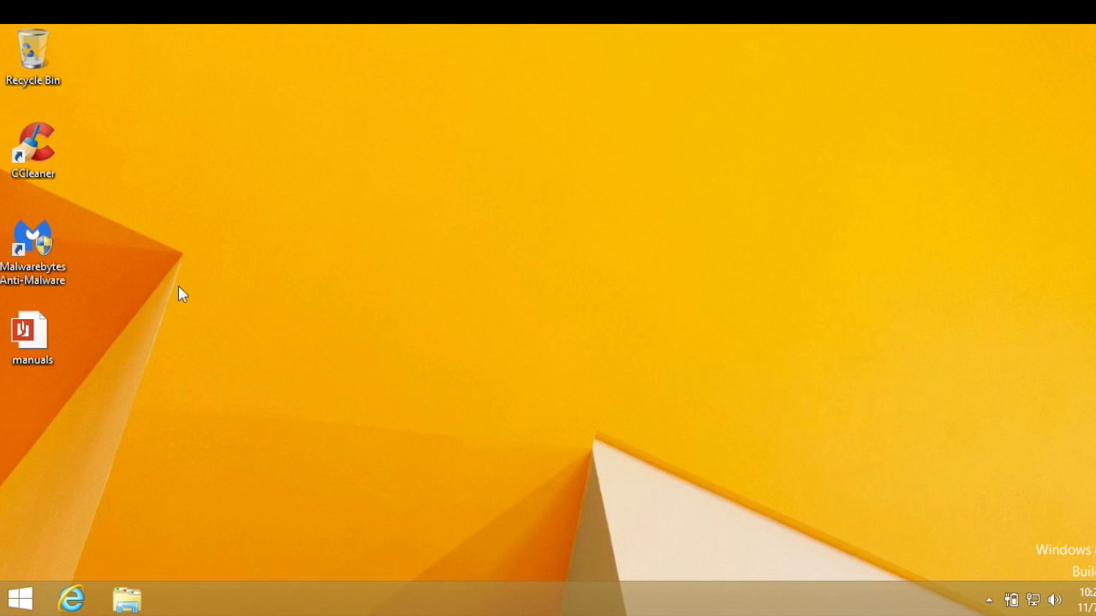
click(84, 598)
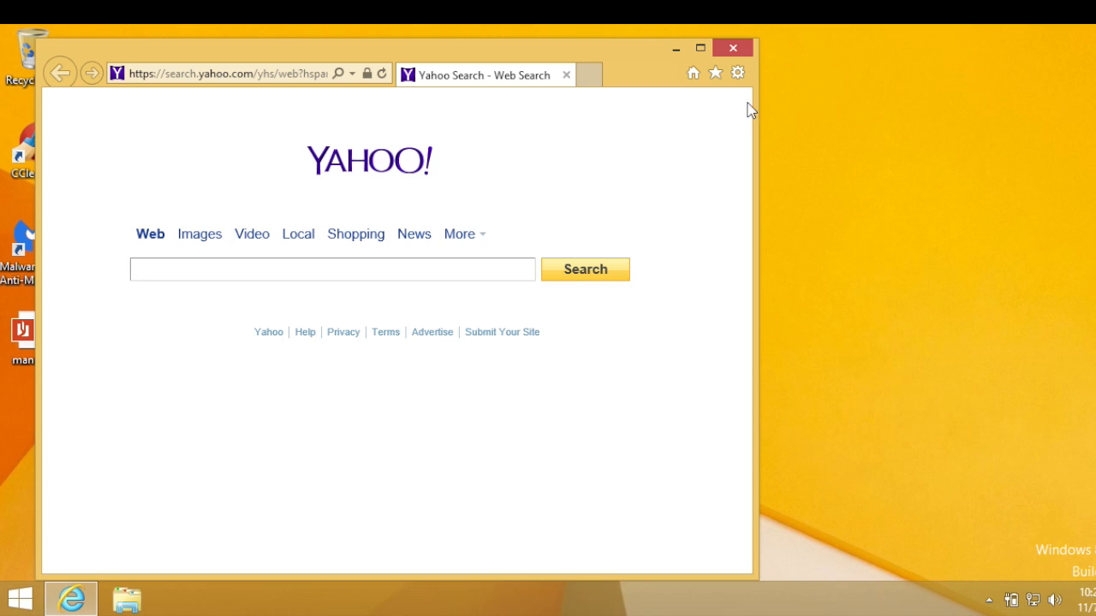
click(737, 73)
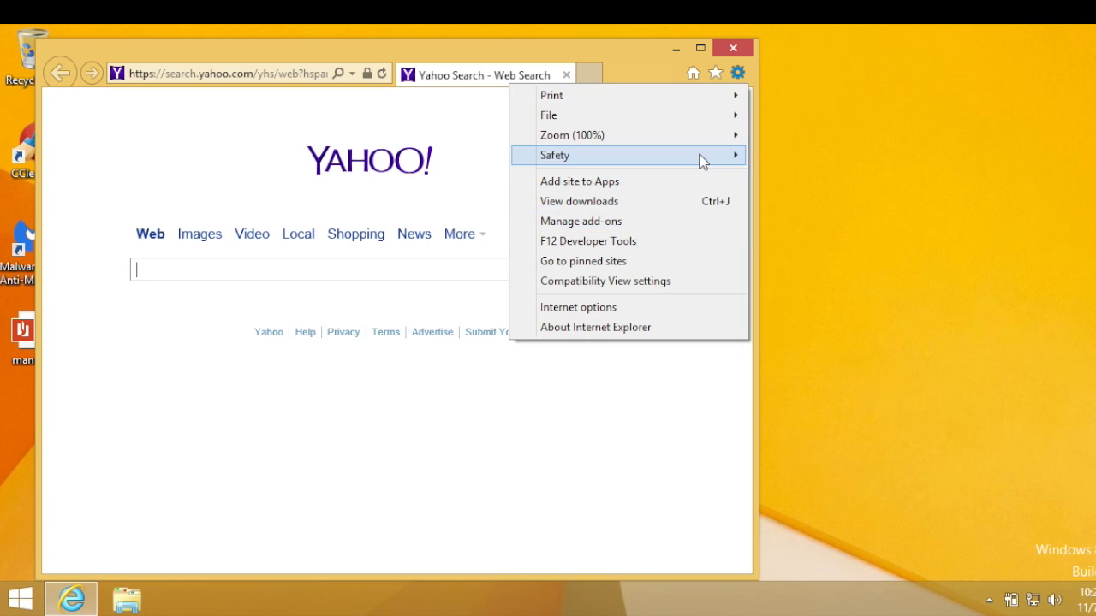
mouse_move(702, 164)
click(627, 312)
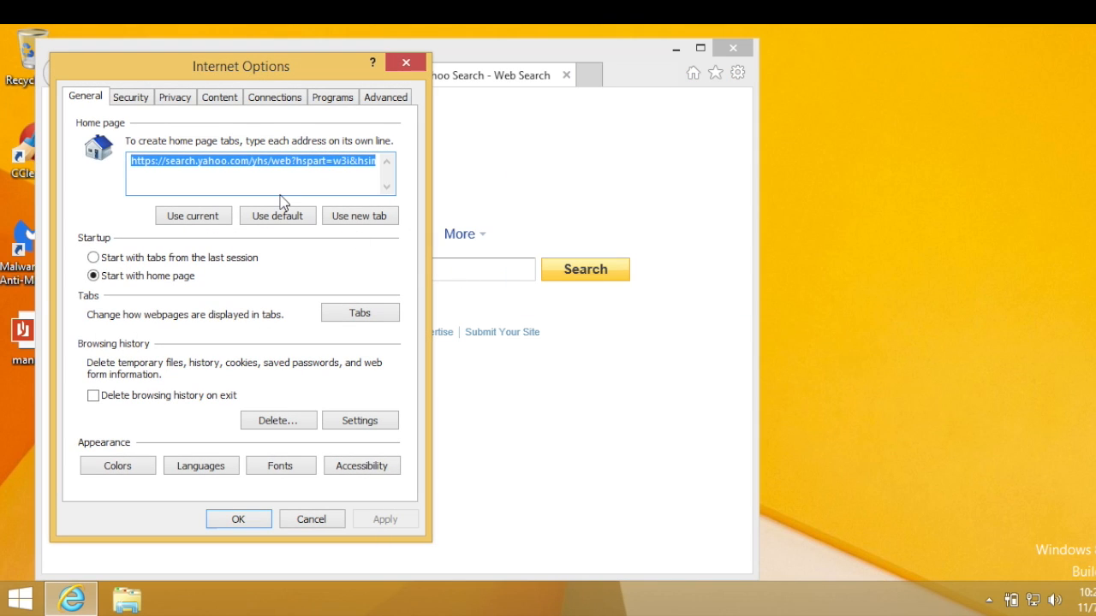
text(www.google.com)
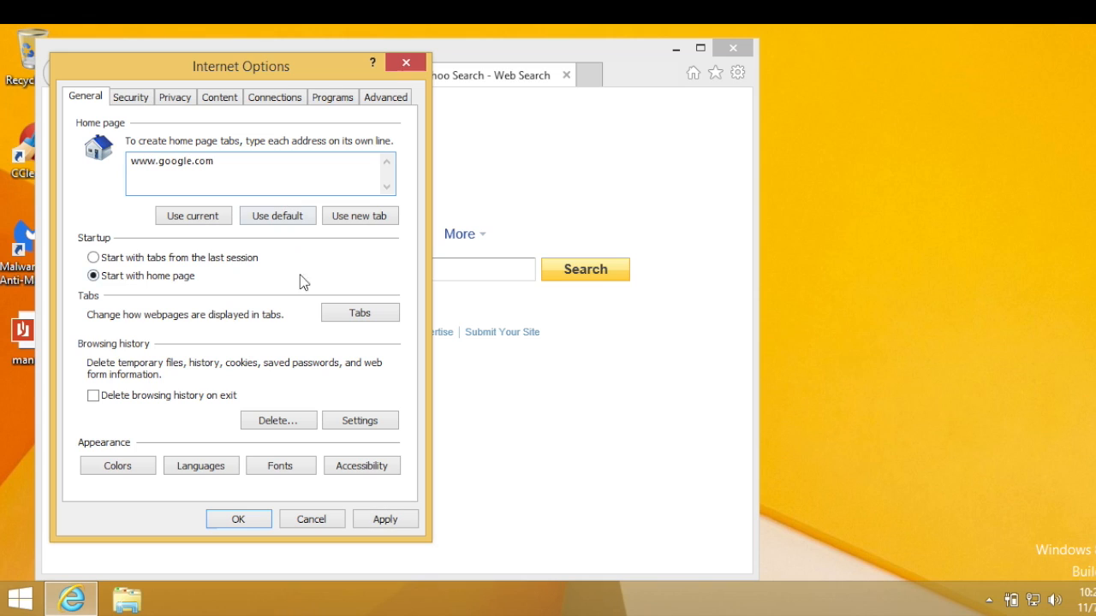
click(379, 518)
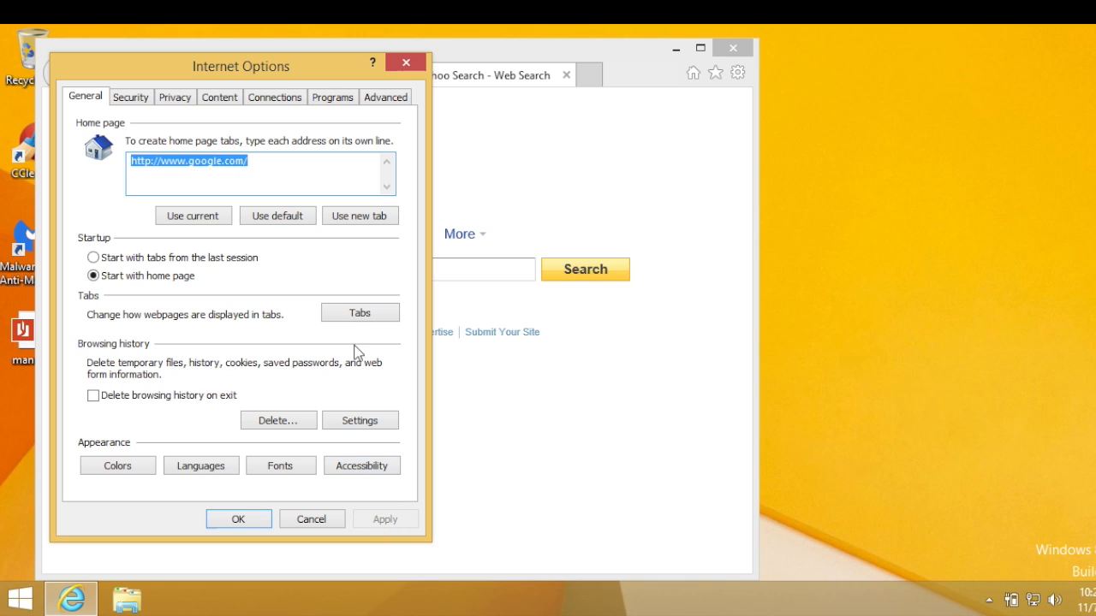
- Restore the advanced settings and reset all Internet Explorer settings, keeping personal settings, and close the browser and the KeepMySettingsX dialog
click(382, 98)
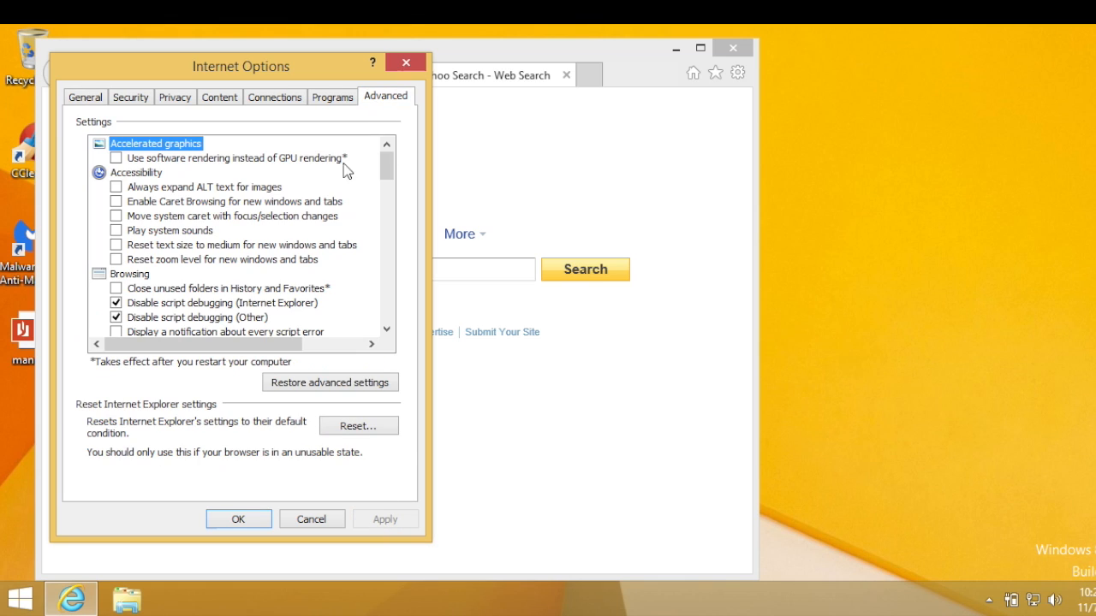
click(301, 387)
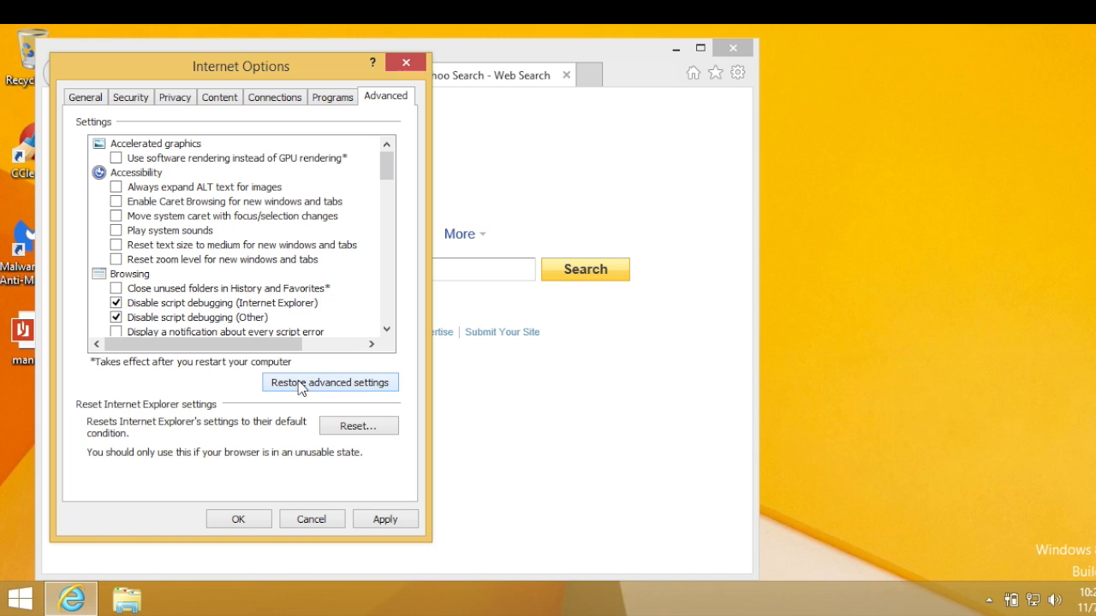
click(347, 425)
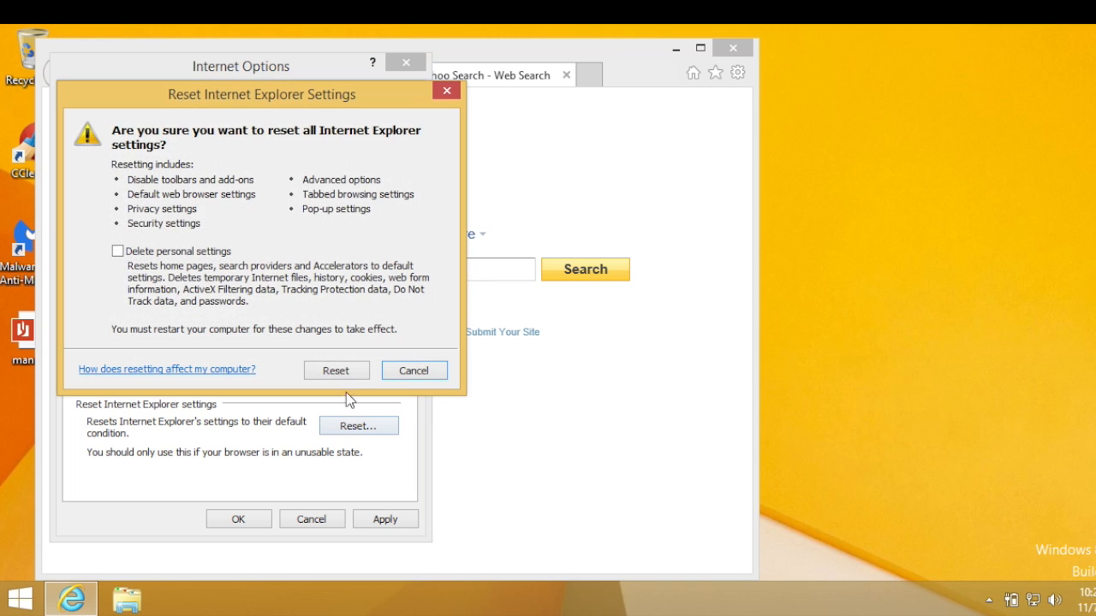
click(335, 371)
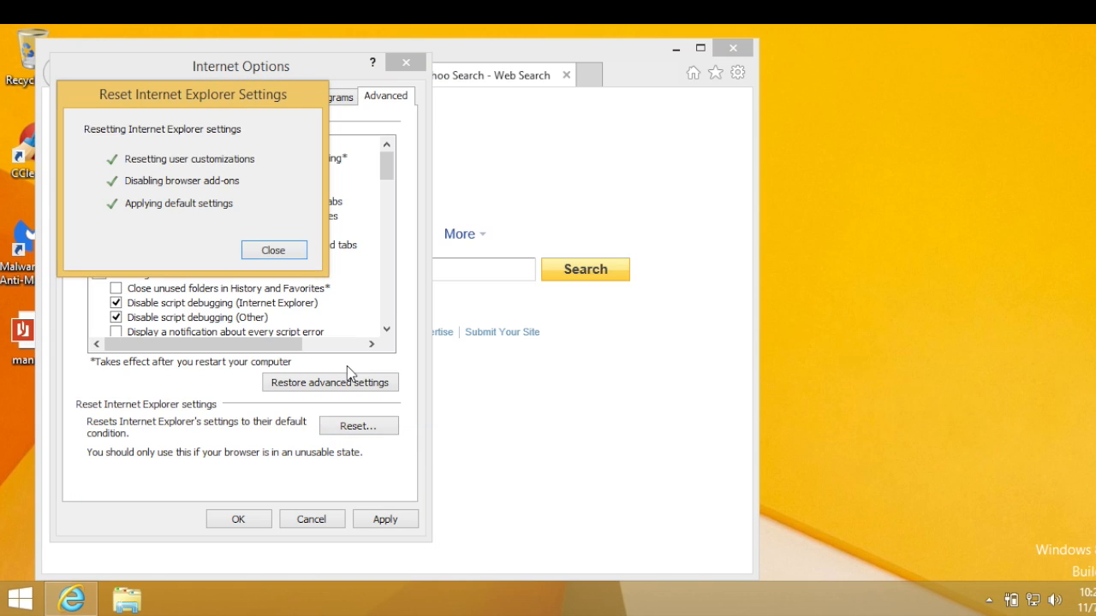
click(291, 250)
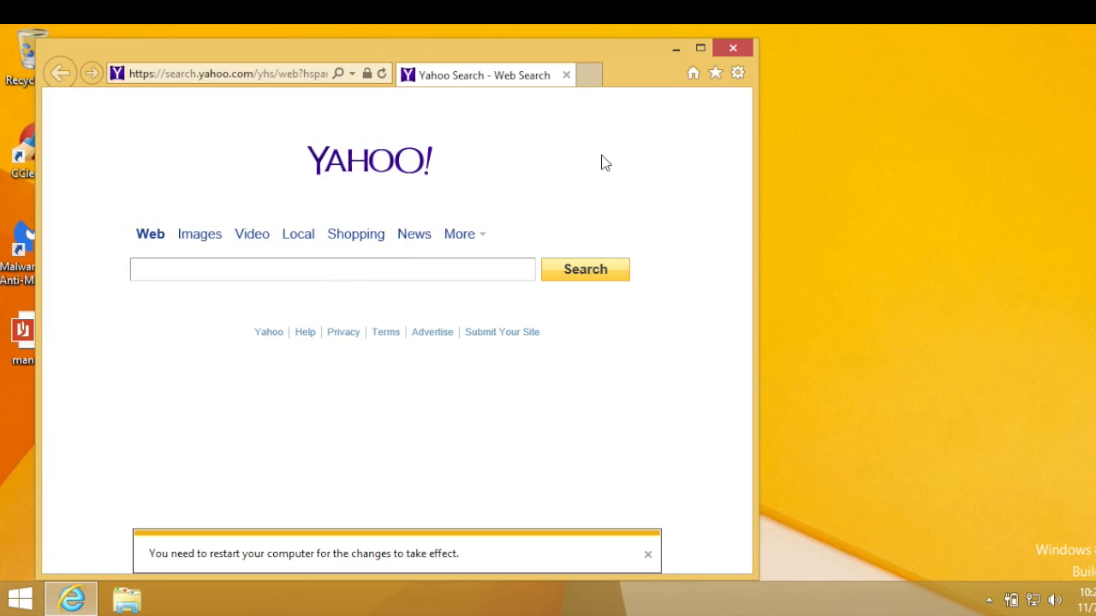
click(732, 49)
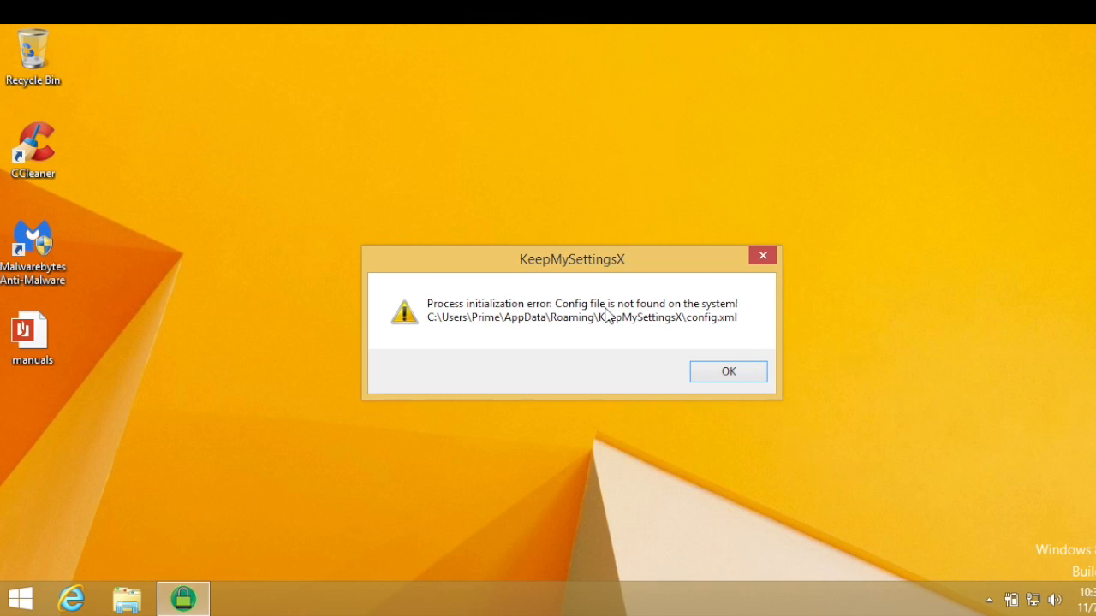
click(760, 257)
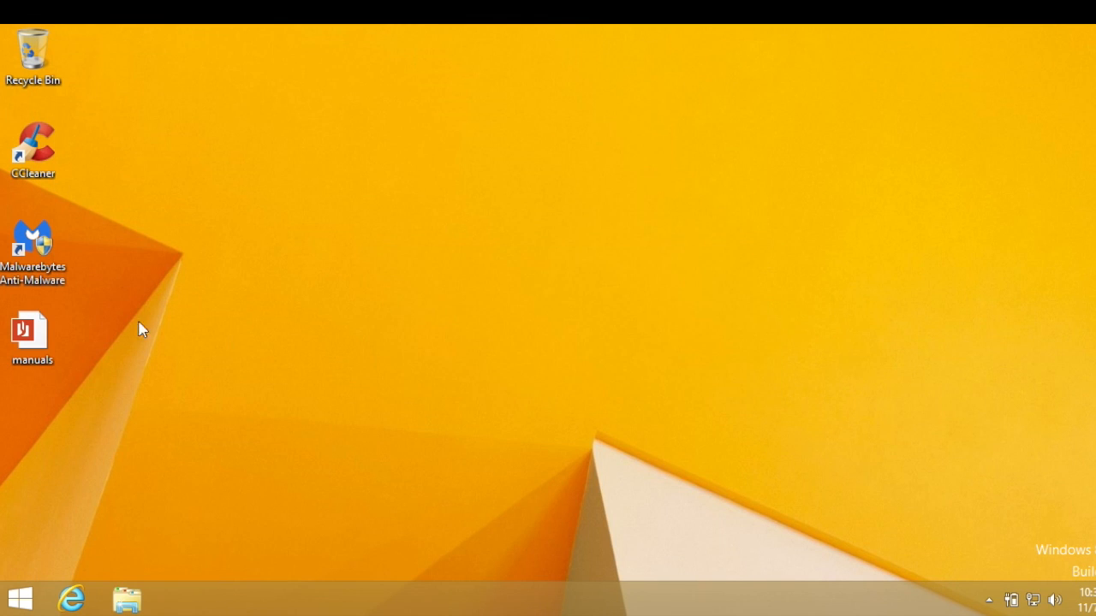
- Reopen Internet Explorer, decline the recommended security and compatibility settings, and widen the browser window
click(74, 597)
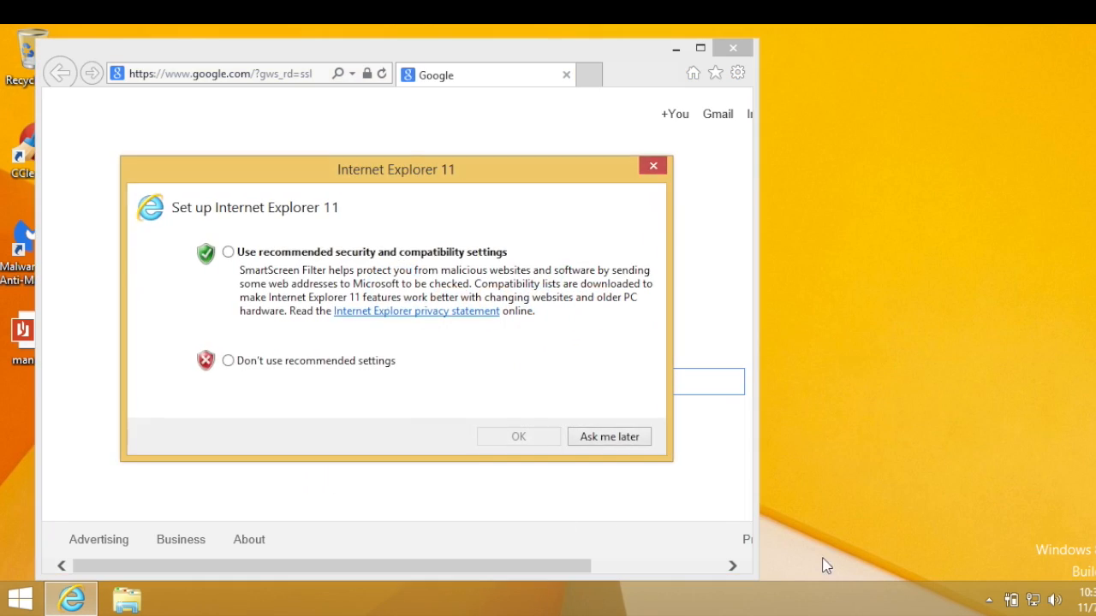
click(226, 363)
click(519, 439)
drag(758, 569, 1044, 508)
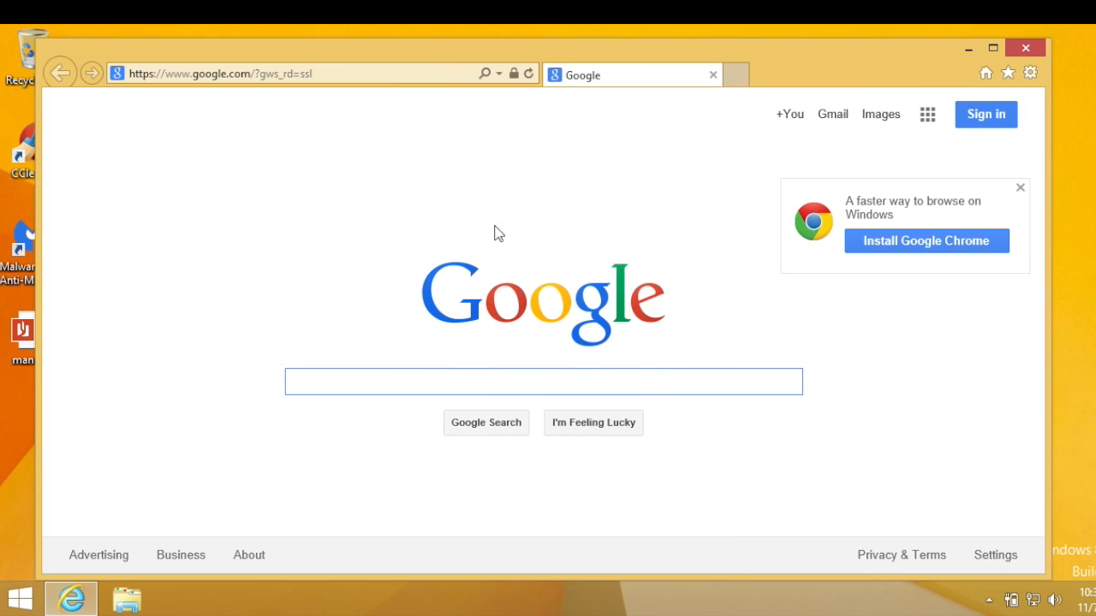
- Go to the ninite.com website
click(309, 76)
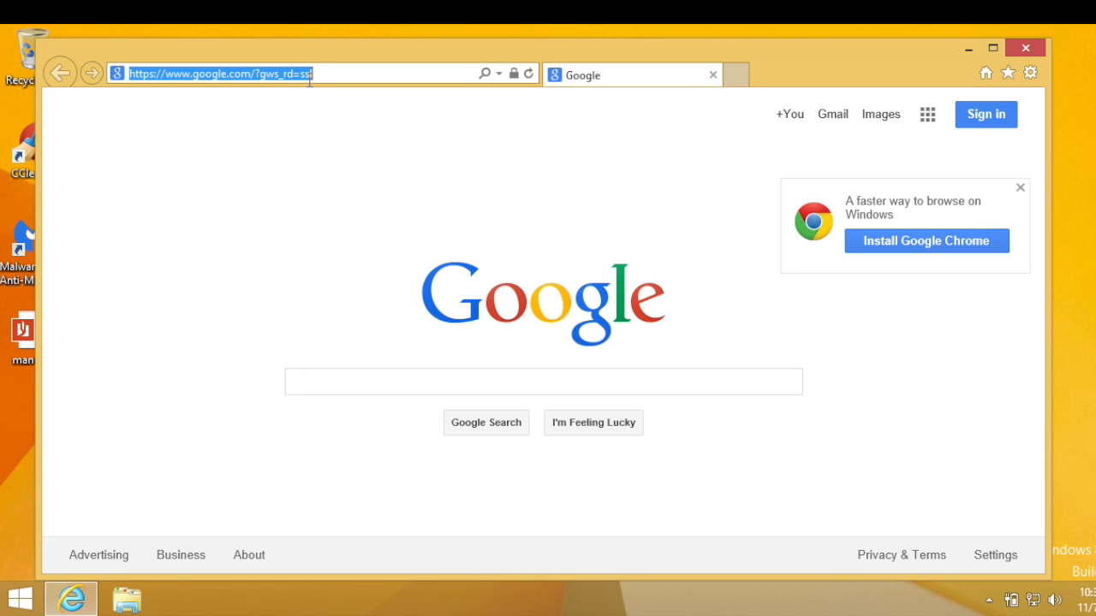
text(nini)
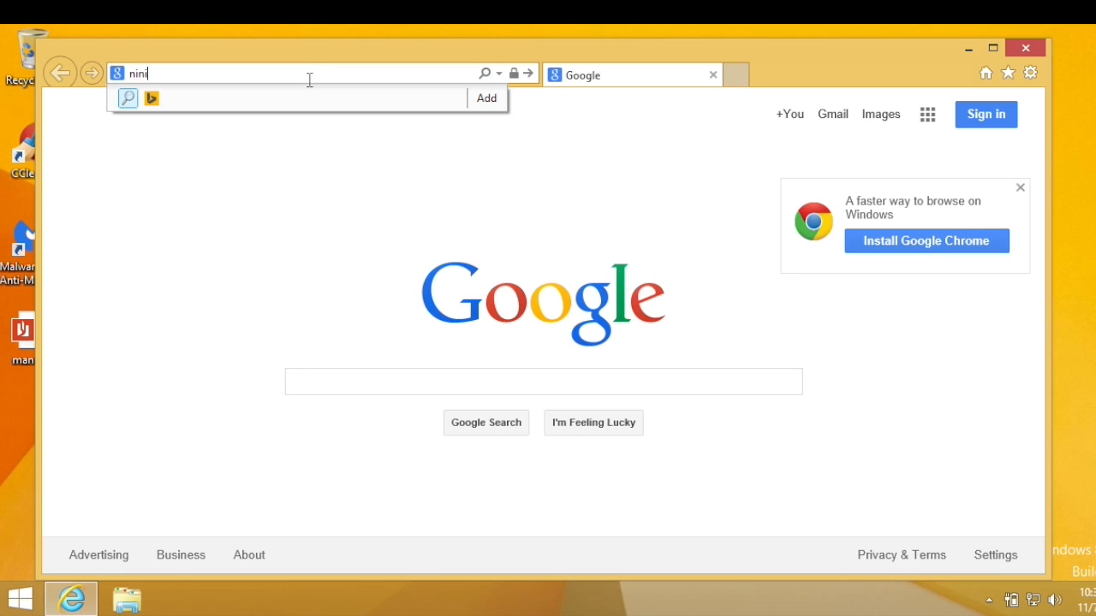
key(BackSpace)
key(BackSpace)
key(BackSpace)
key(BackSpace)
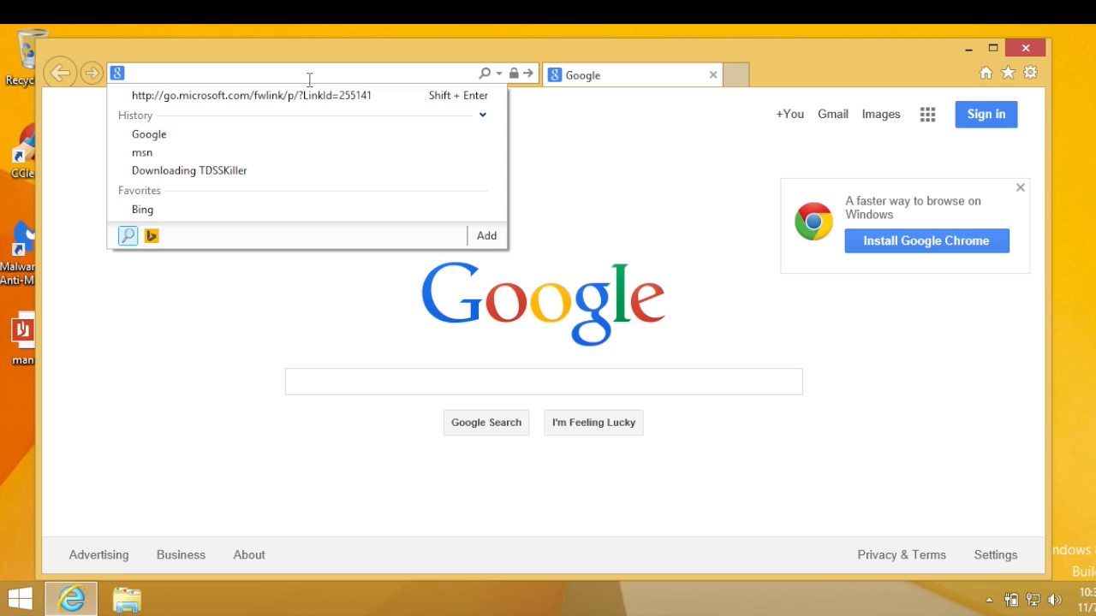
text(ninite.com)
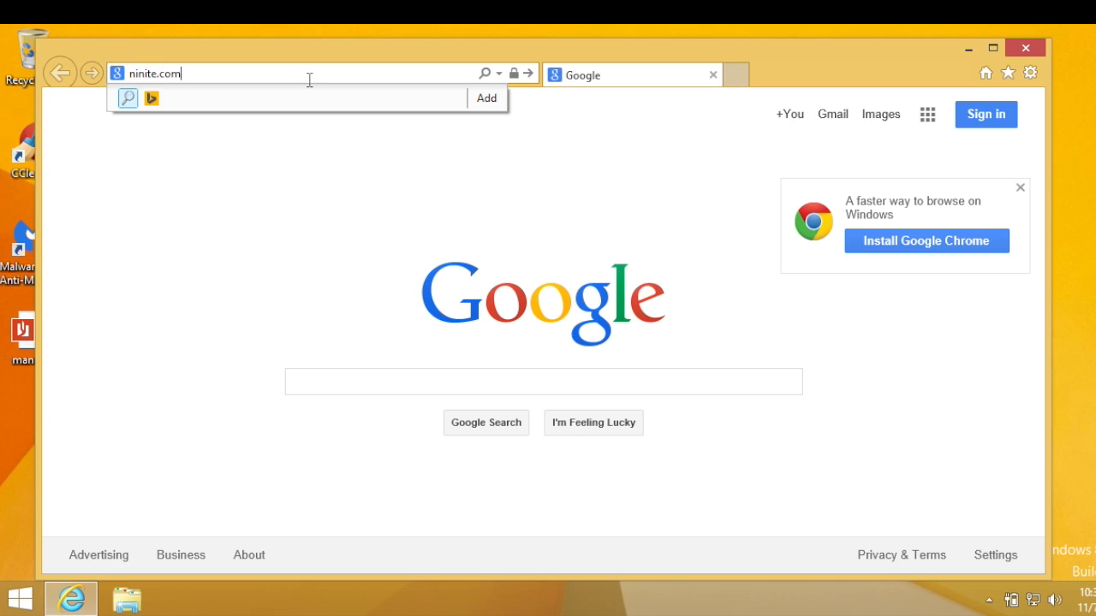
key(Return)
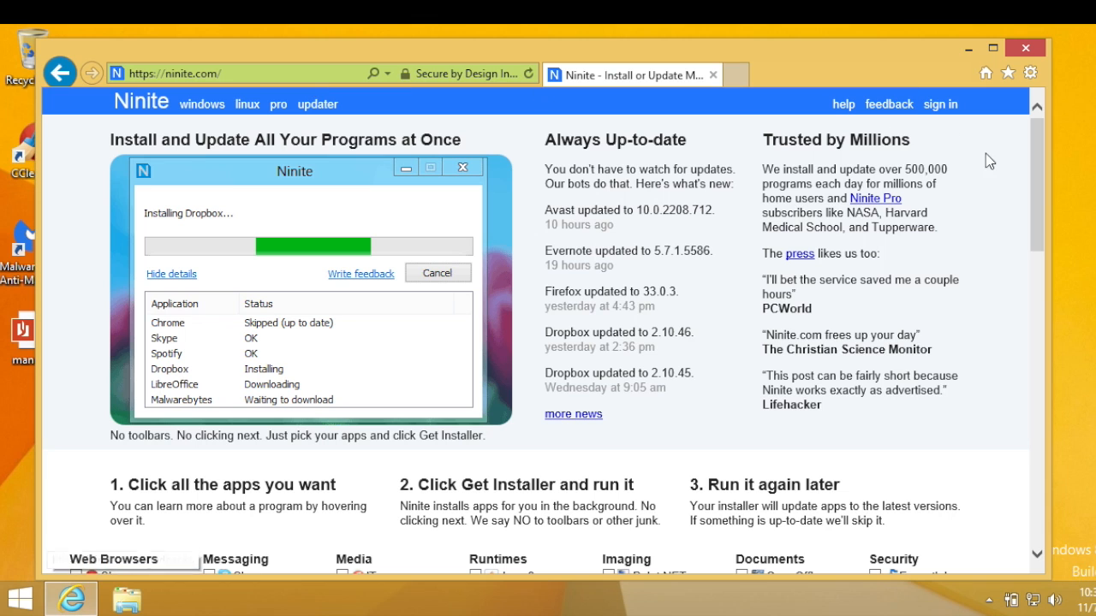
- Choose Firefox and Classic Start from Ninite's app list and request the combined installer
scroll(1040, 199, down, 1)
scroll(1040, 199, down, 5)
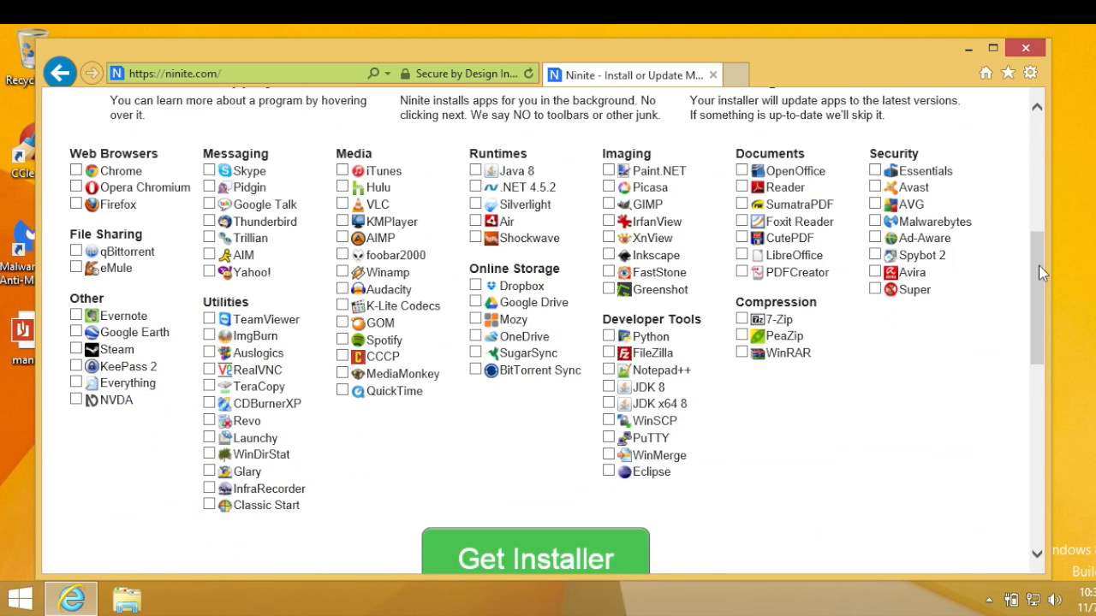
click(76, 209)
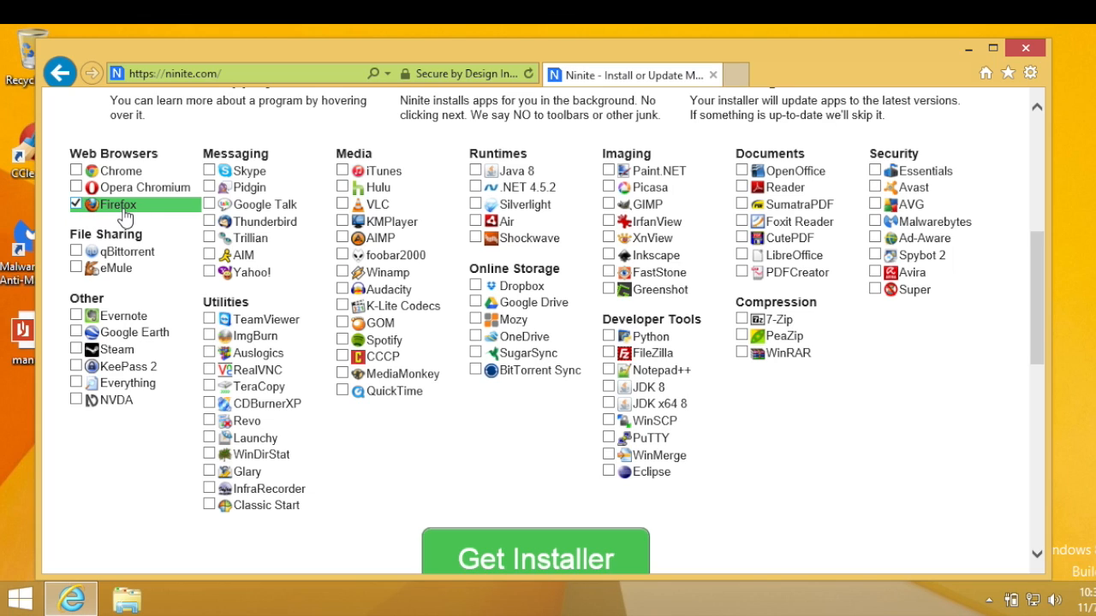
click(210, 507)
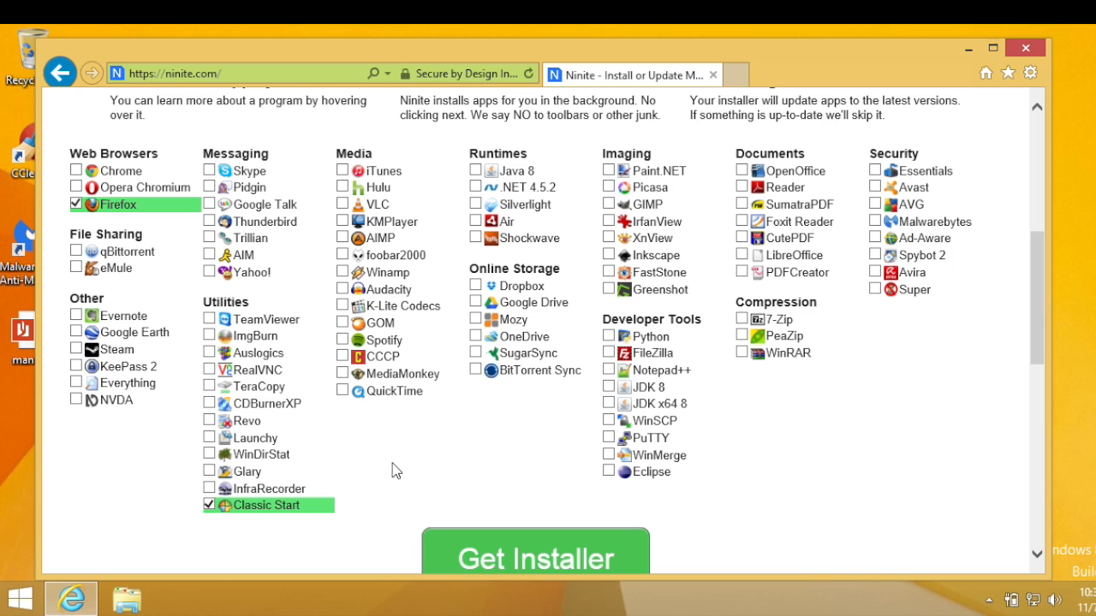
click(484, 554)
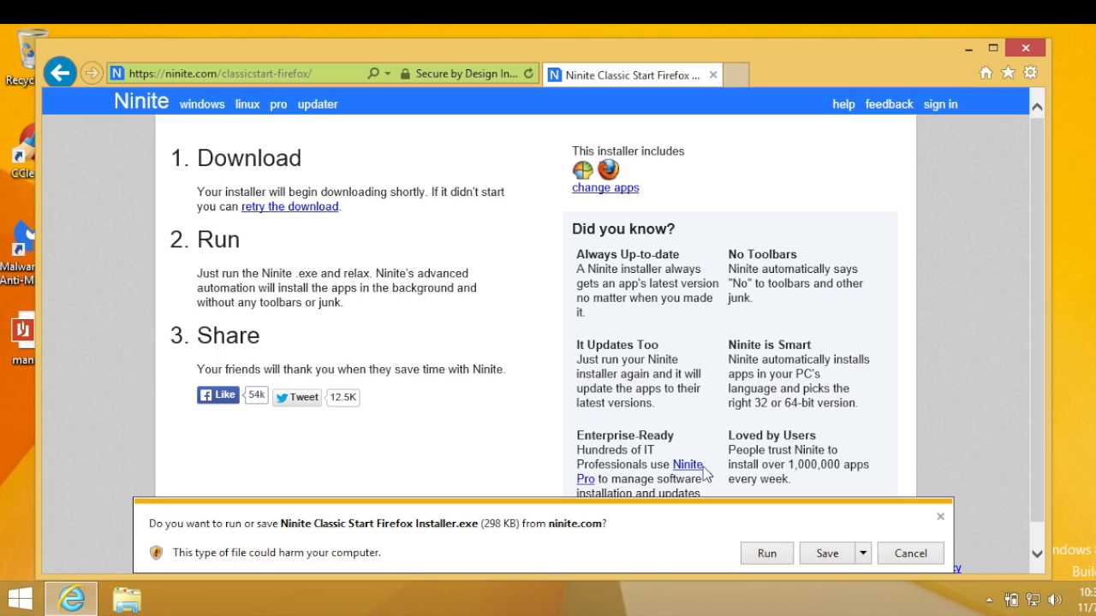
- Run the Ninite installer with administrator permission to install Firefox and Classic Start, and close it and Internet Explorer once finished
click(755, 556)
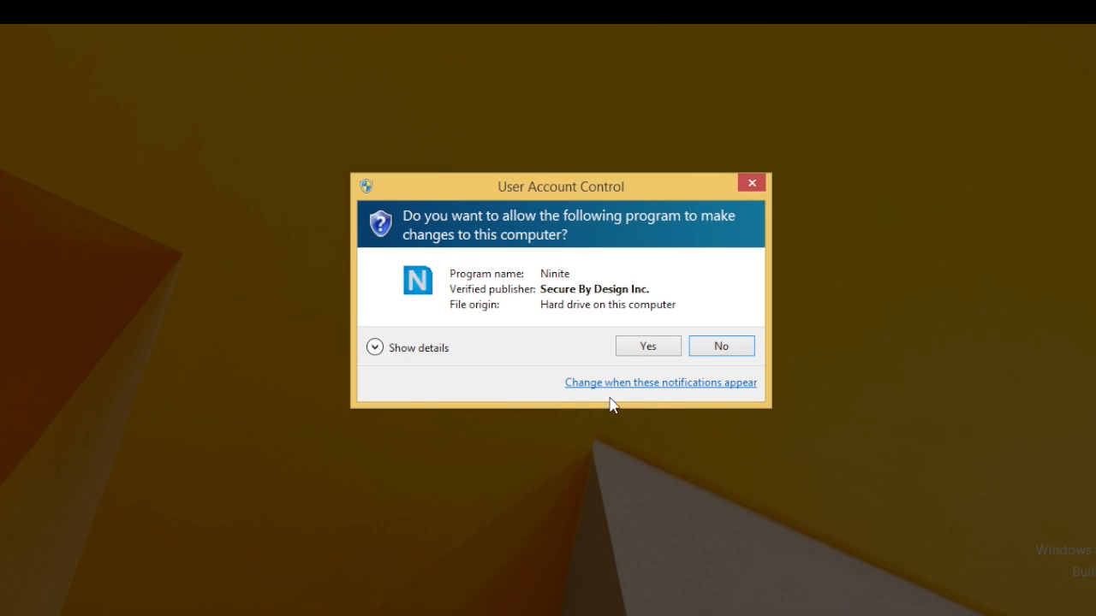
click(626, 353)
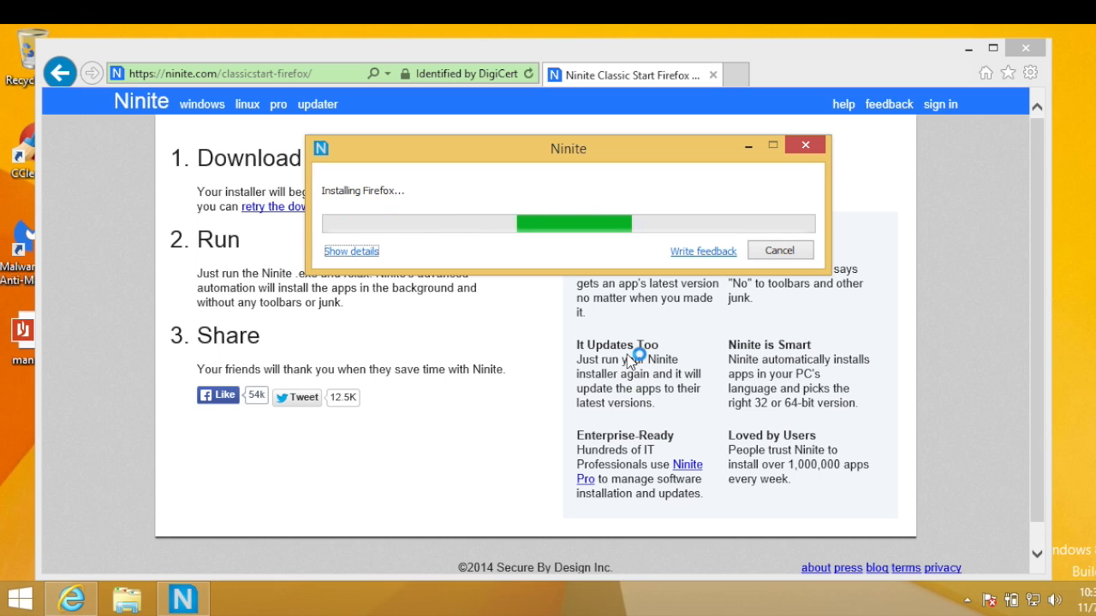
click(374, 250)
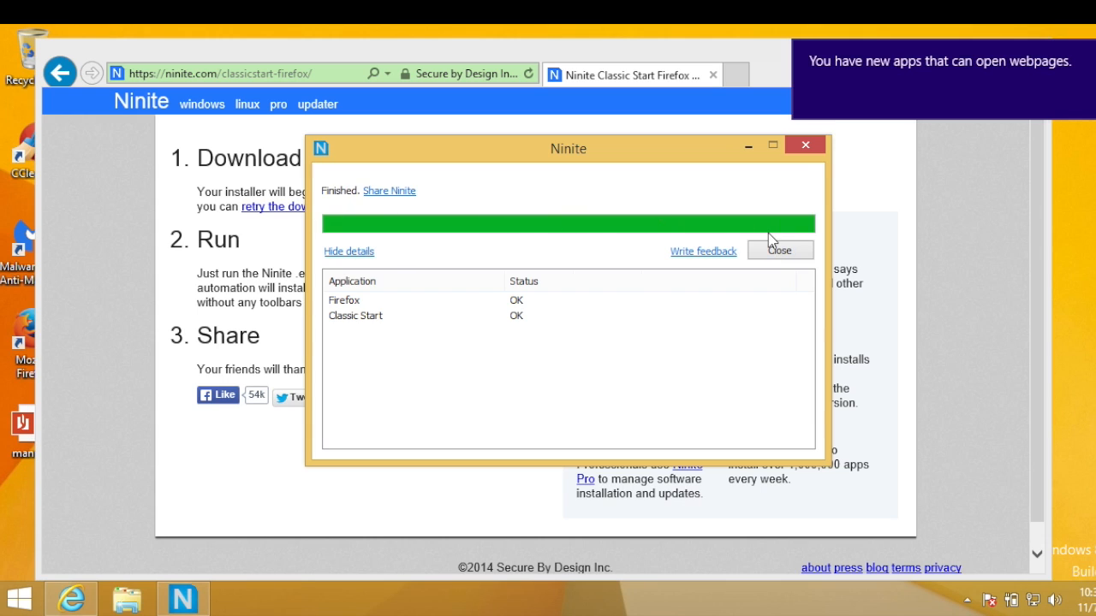
click(778, 250)
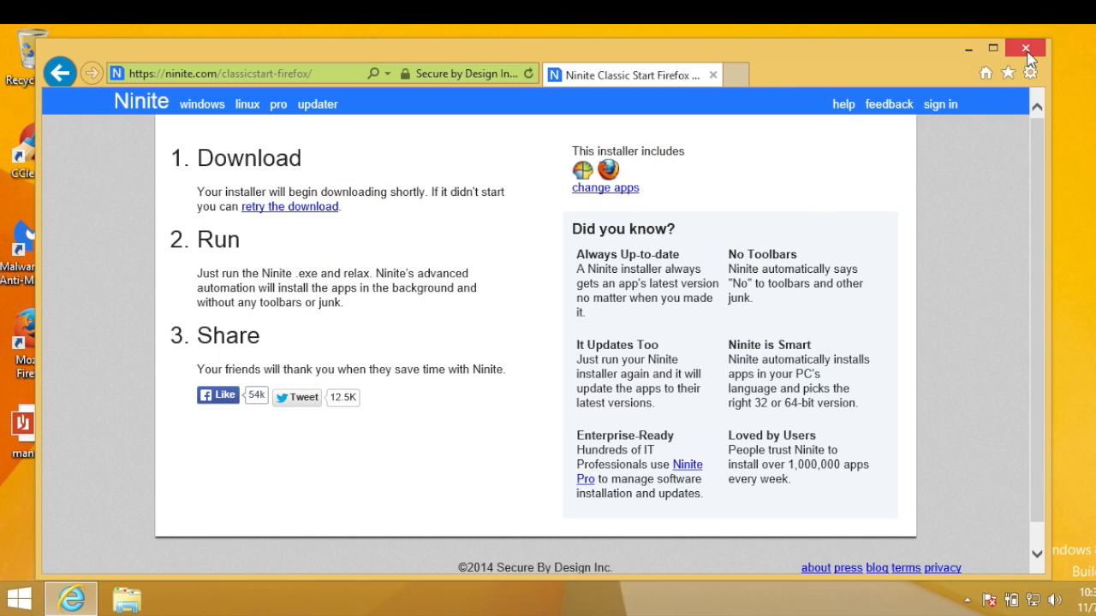
click(1030, 50)
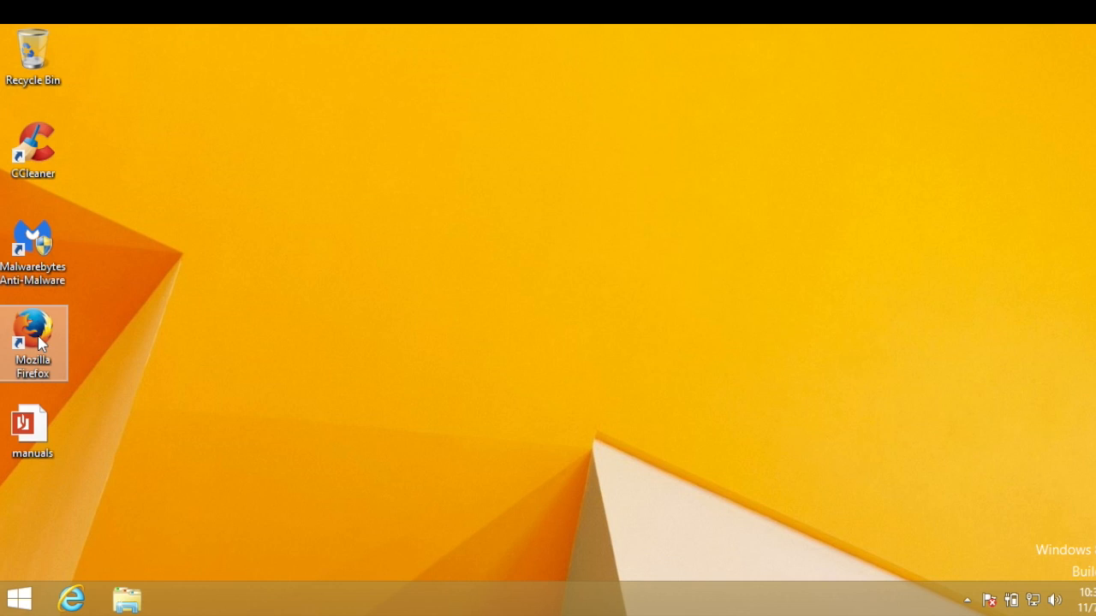
- Launch Firefox and import the settings and data from Microsoft Internet Explorer, keeping Firefox Start as the home page
double_click(40, 343)
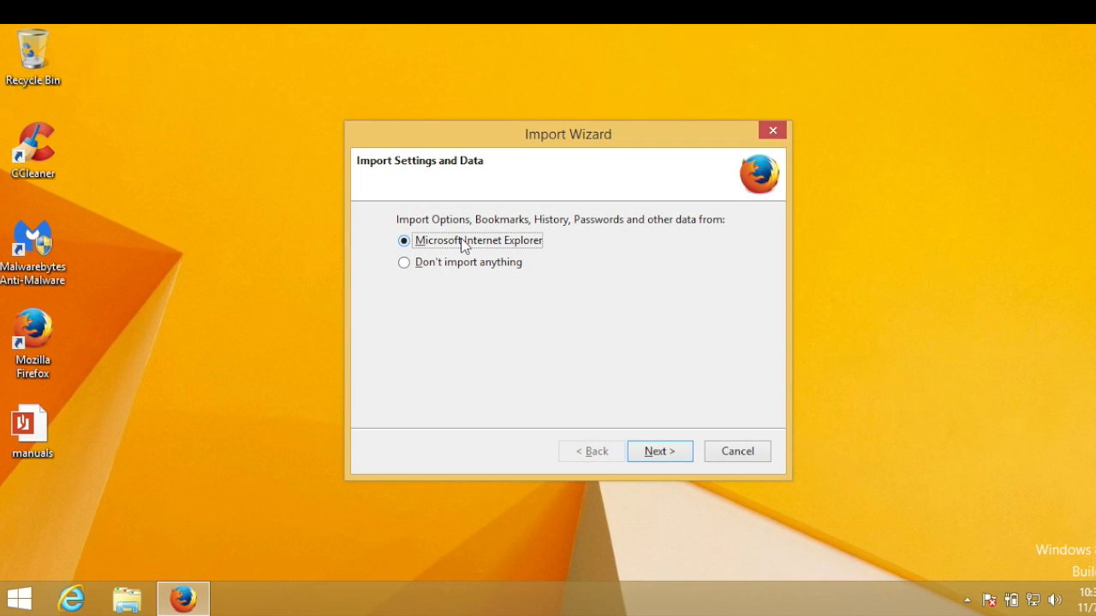
click(656, 450)
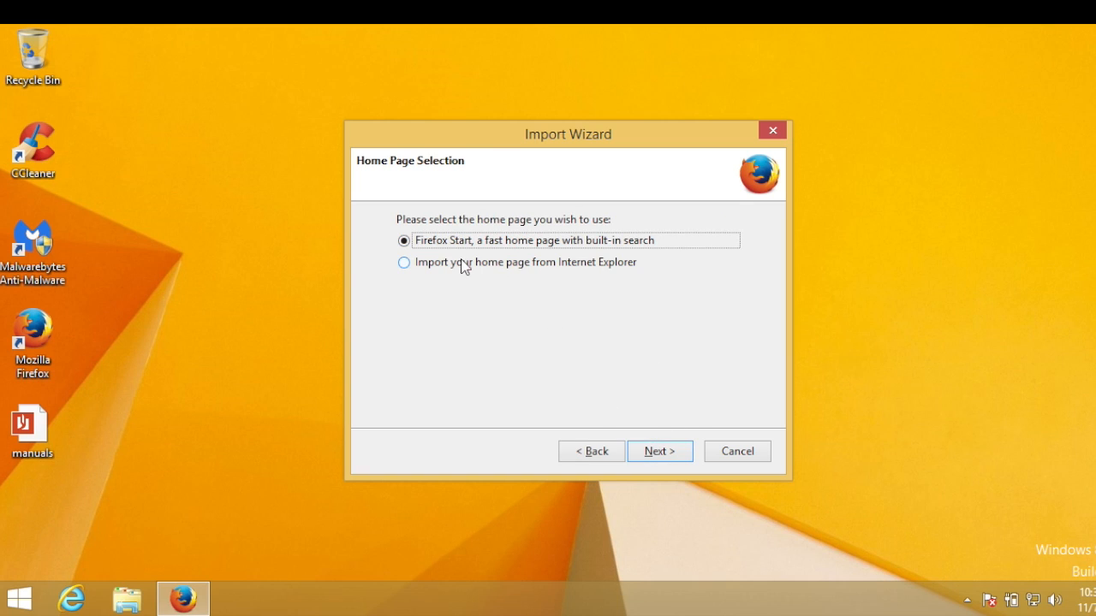
click(667, 454)
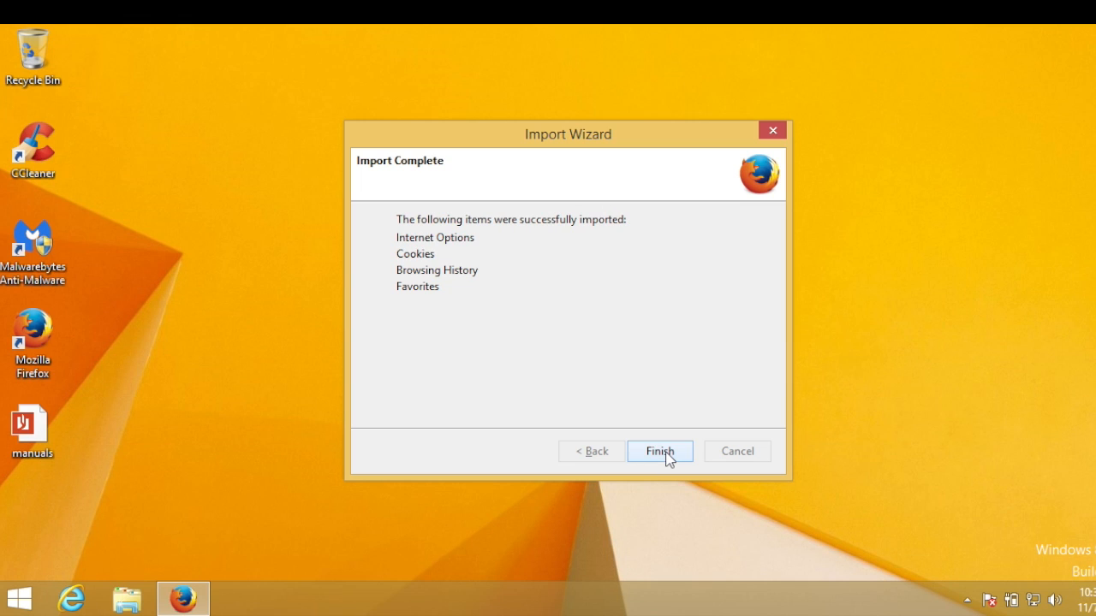
click(660, 451)
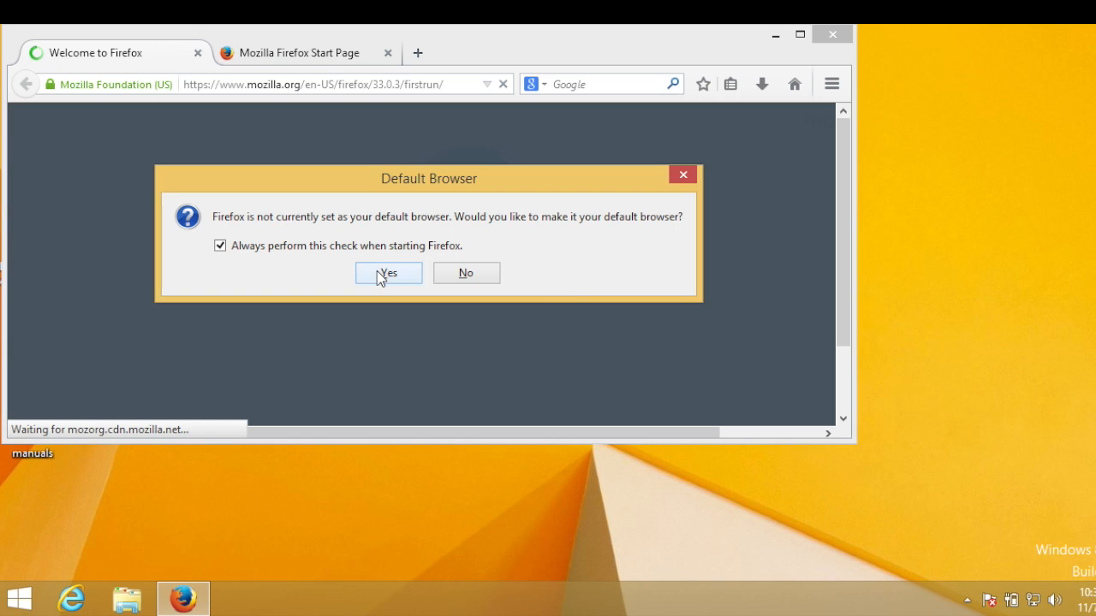
- Make Firefox the default browser for http links, enlarge its window, and decline the quick tour
click(383, 272)
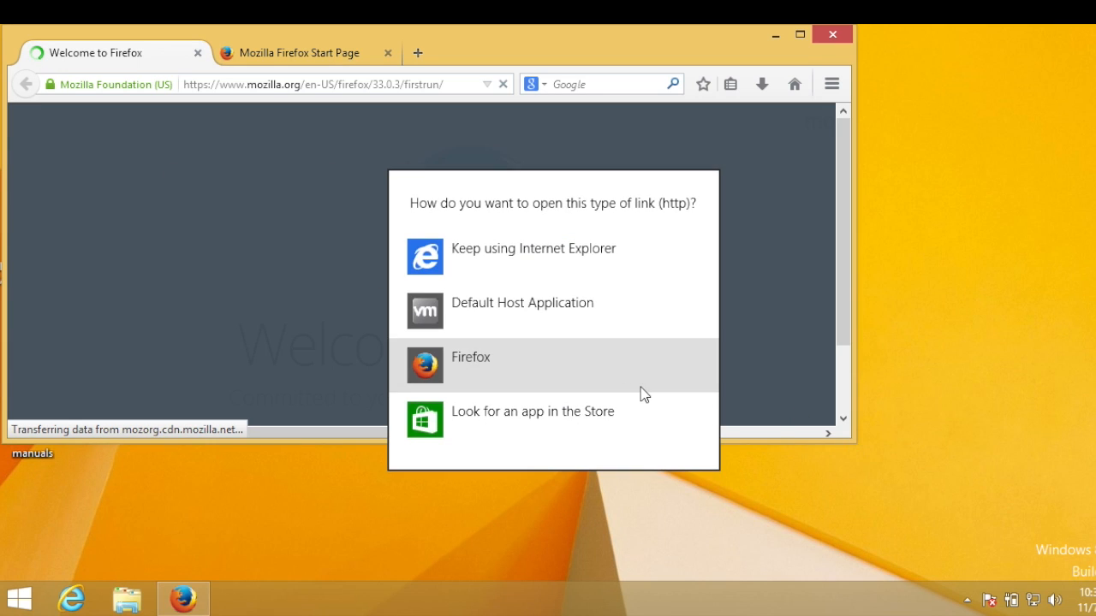
click(547, 375)
drag(854, 441, 1093, 549)
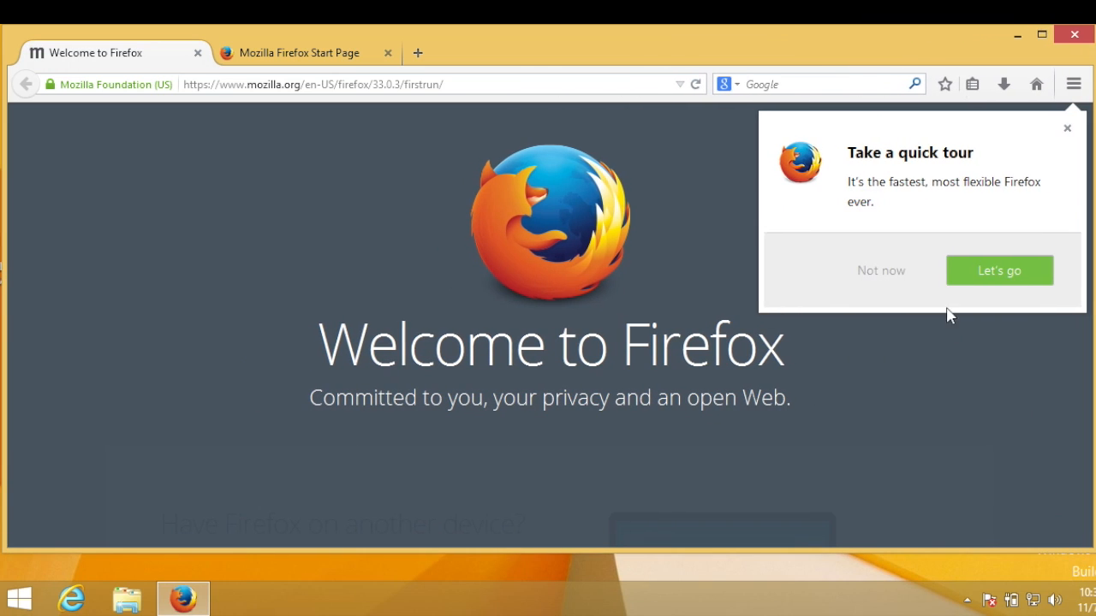
click(873, 272)
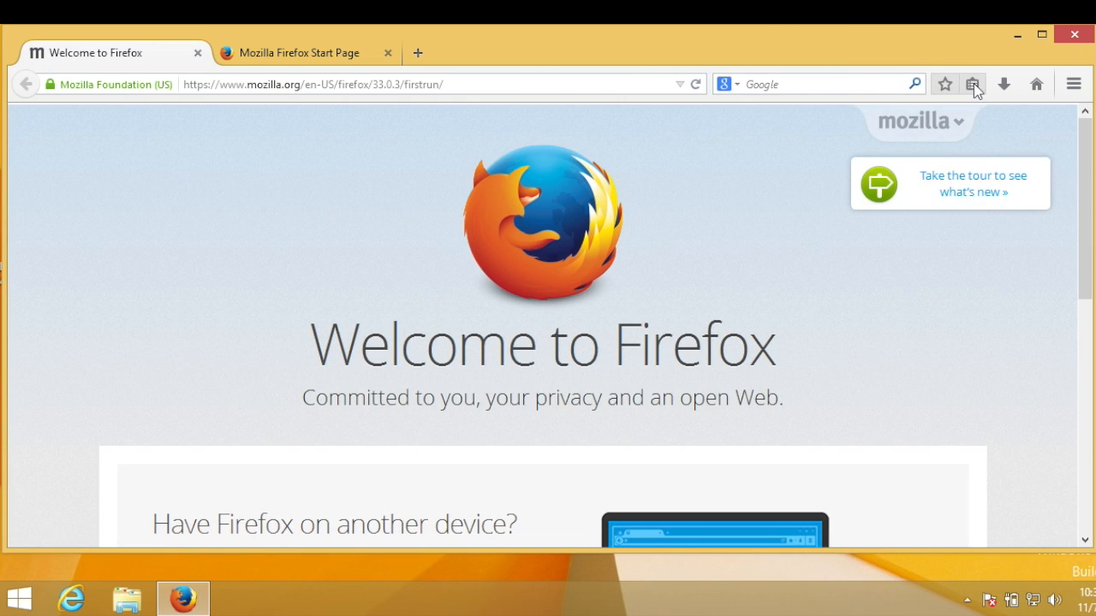
click(972, 84)
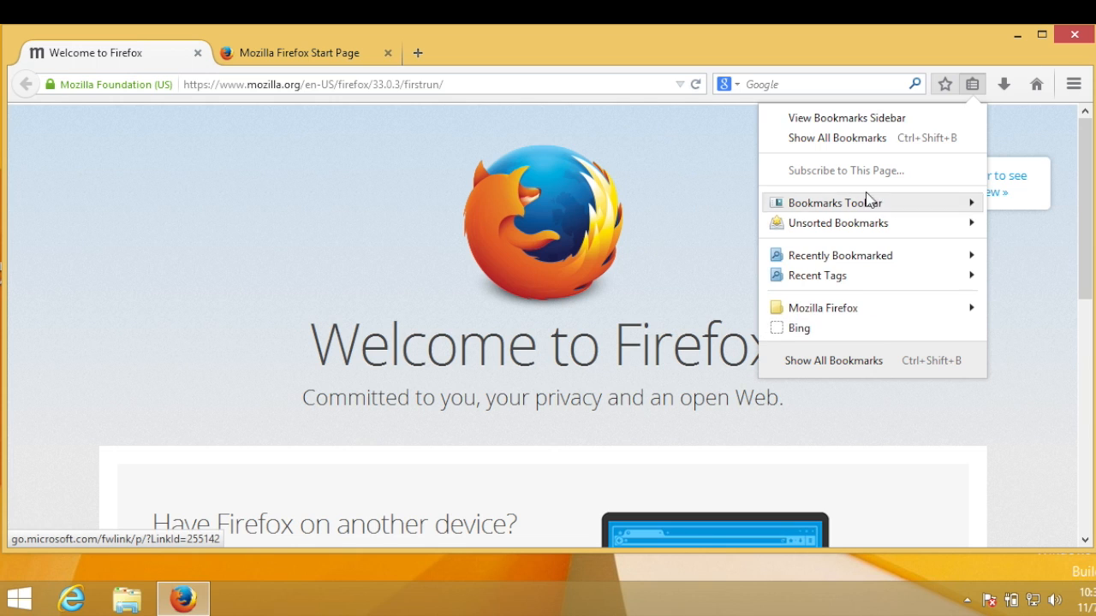
click(745, 47)
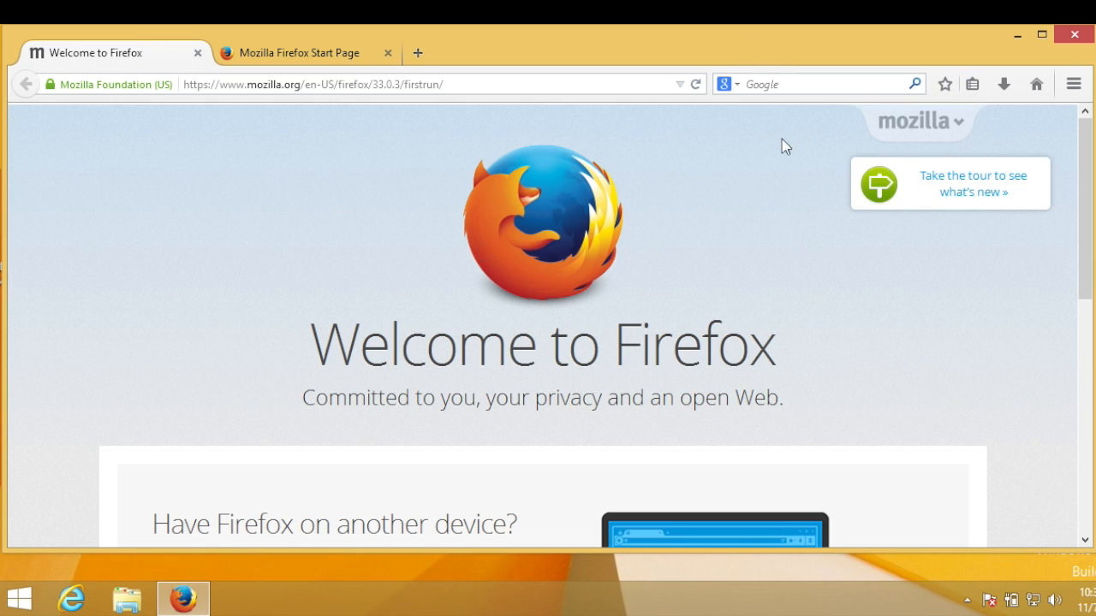
- Open Firefox's Add-ons Manager and search the available add-ons for "adblock"
click(1077, 89)
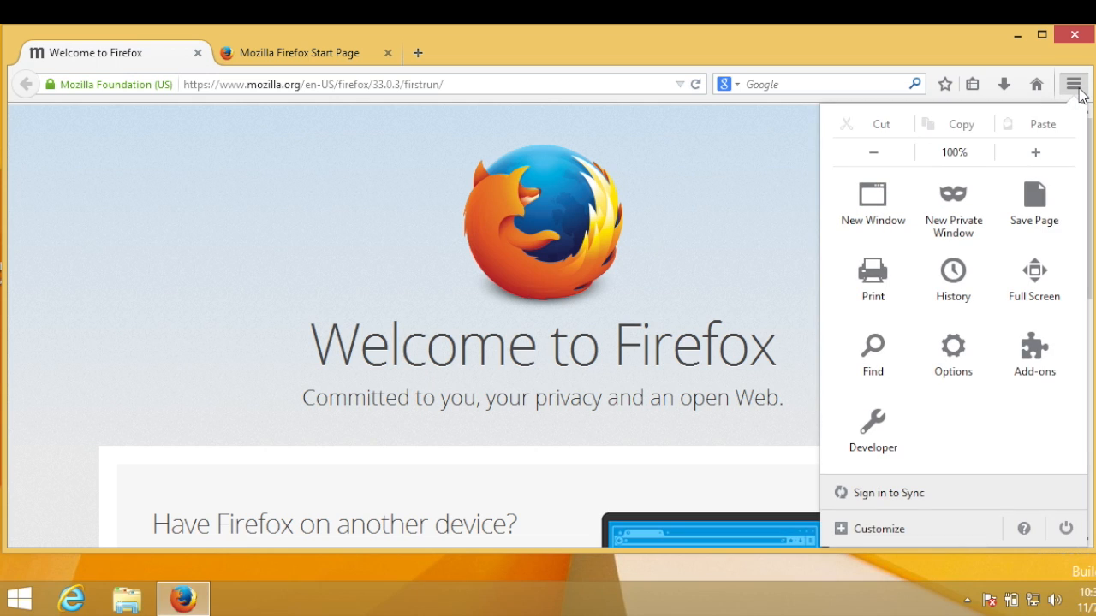
click(1035, 375)
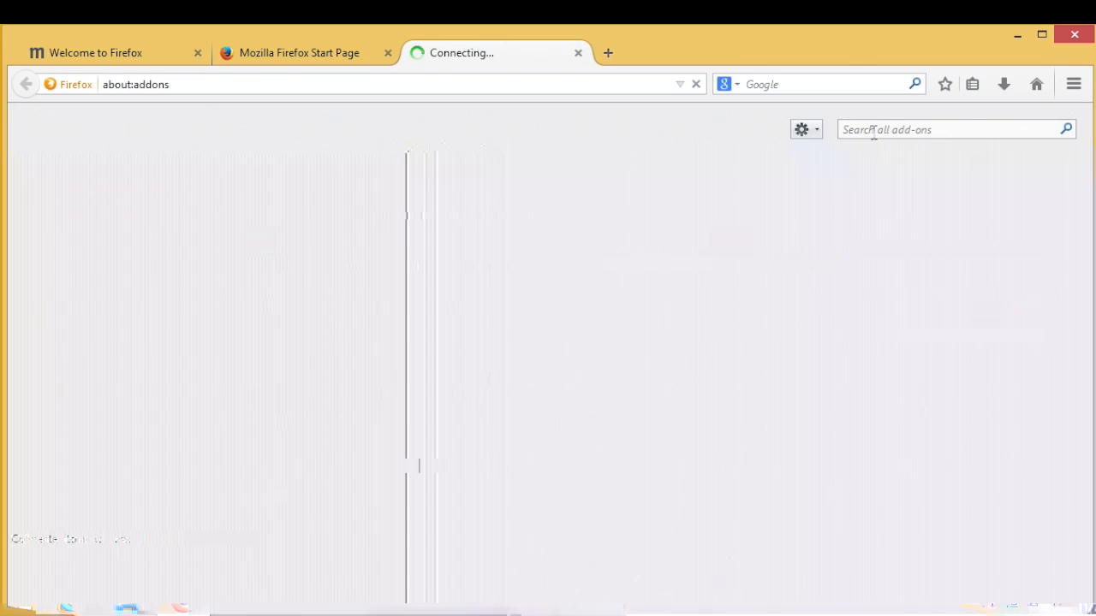
click(873, 134)
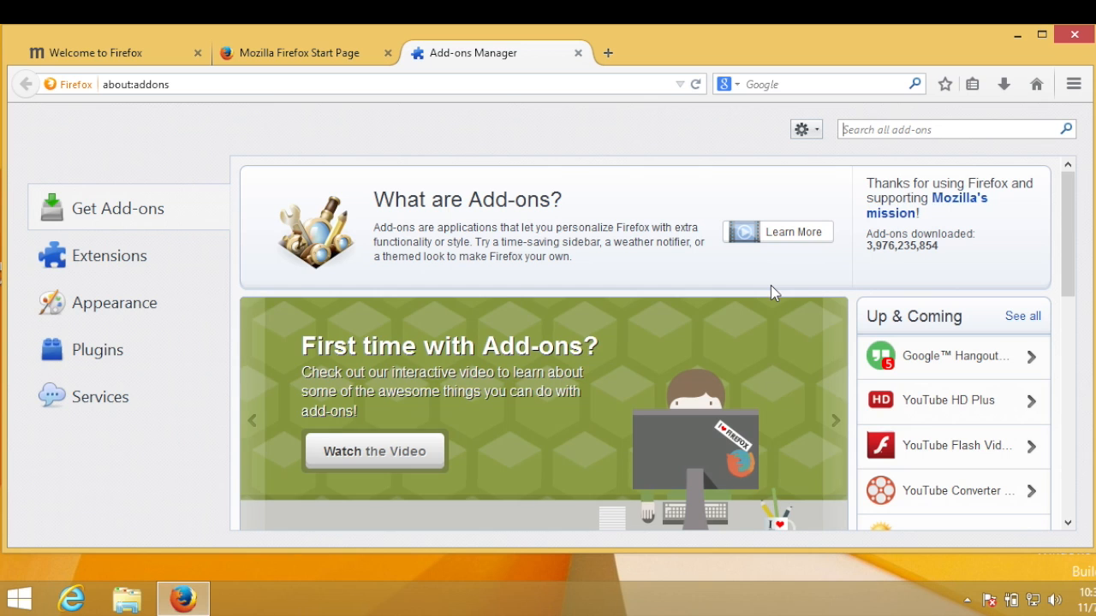
text(adblock)
key(Return)
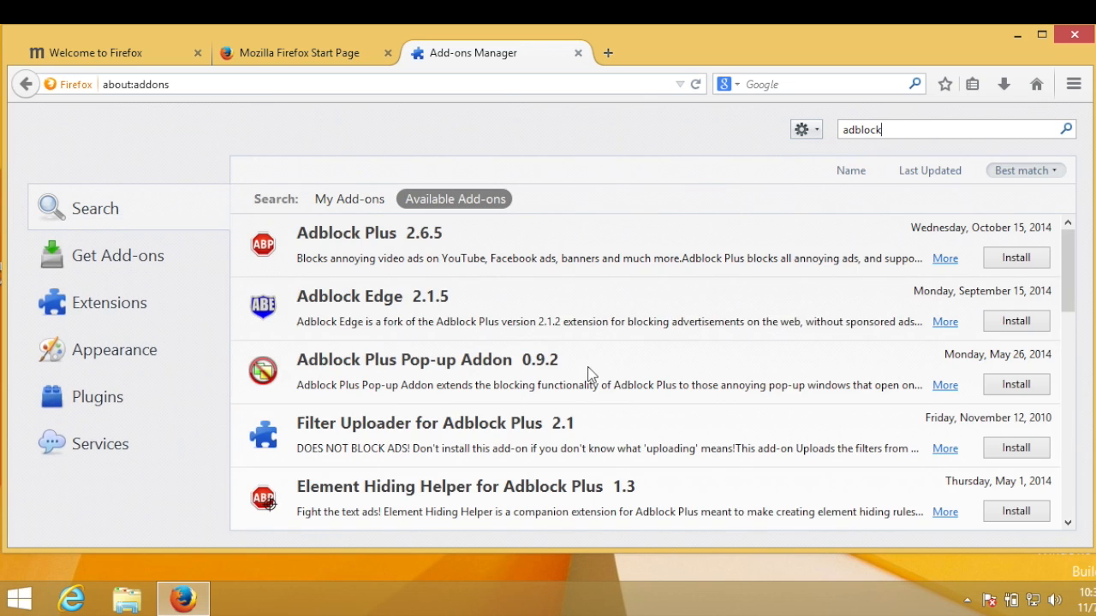
- Install the Adblock Plus 2.6.5 add-on and close its welcome page and the Add-ons Manager
drag(1068, 272, 1084, 289)
click(1016, 256)
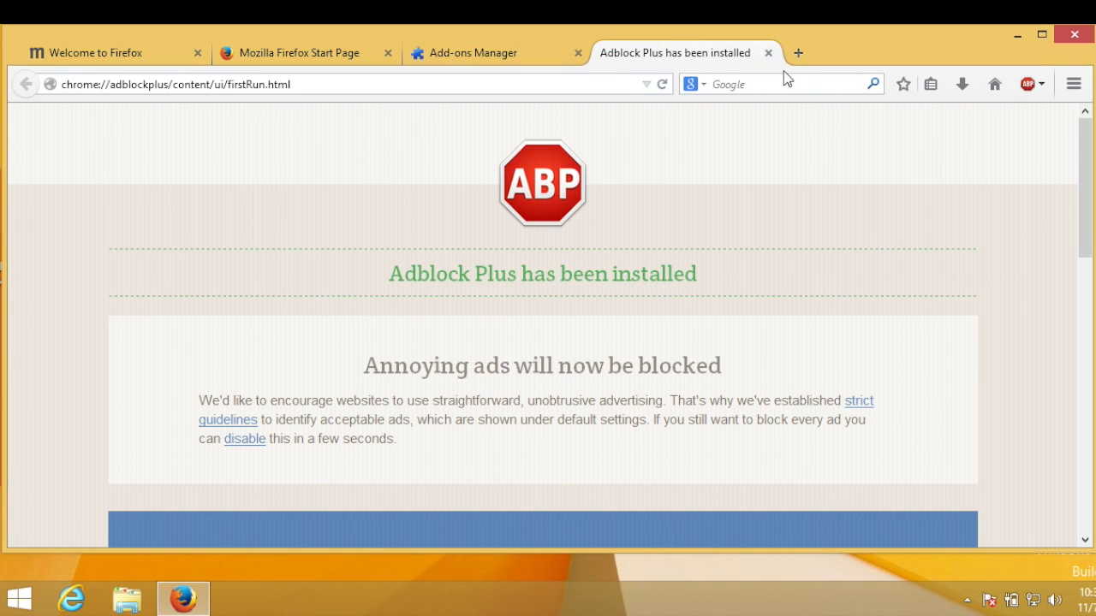
click(767, 52)
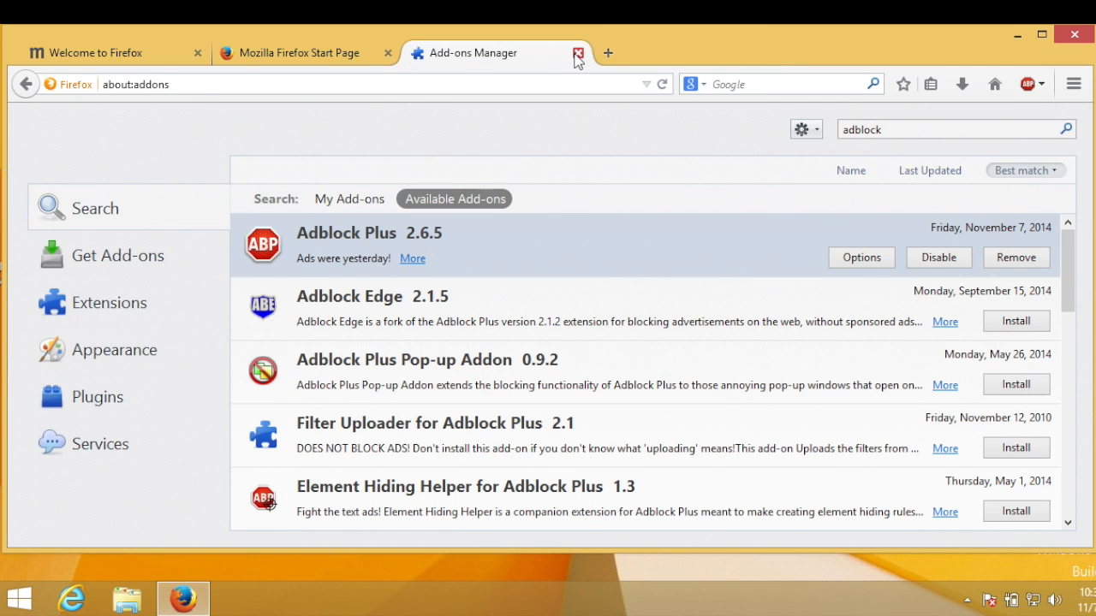
click(577, 53)
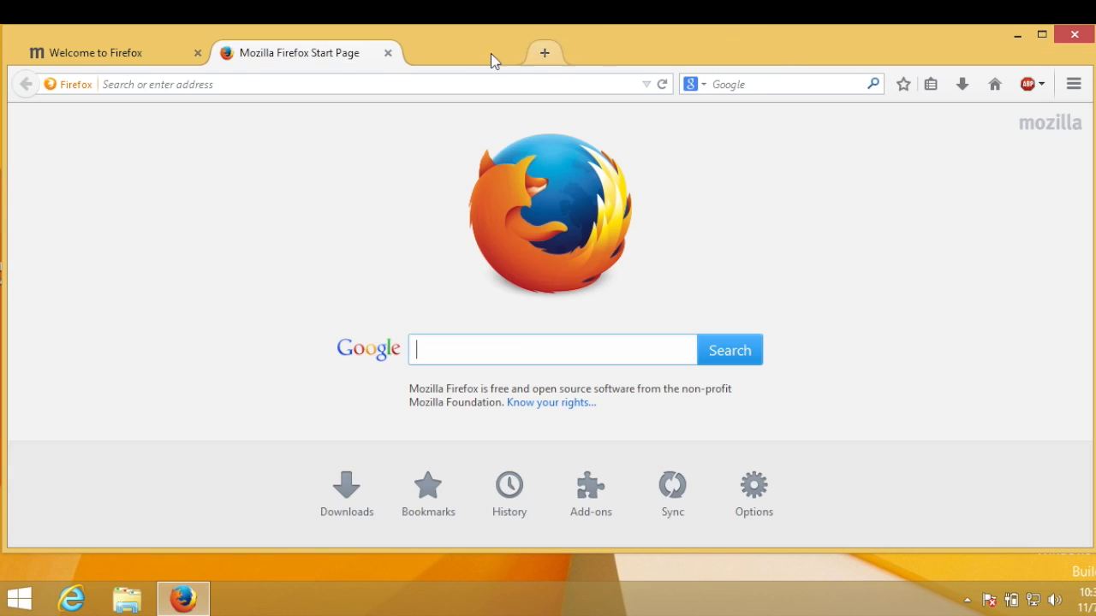
- Load youtube.com in Firefox to check the page for ads, and close the browser
click(314, 94)
text(youtube.com)
key(Return)
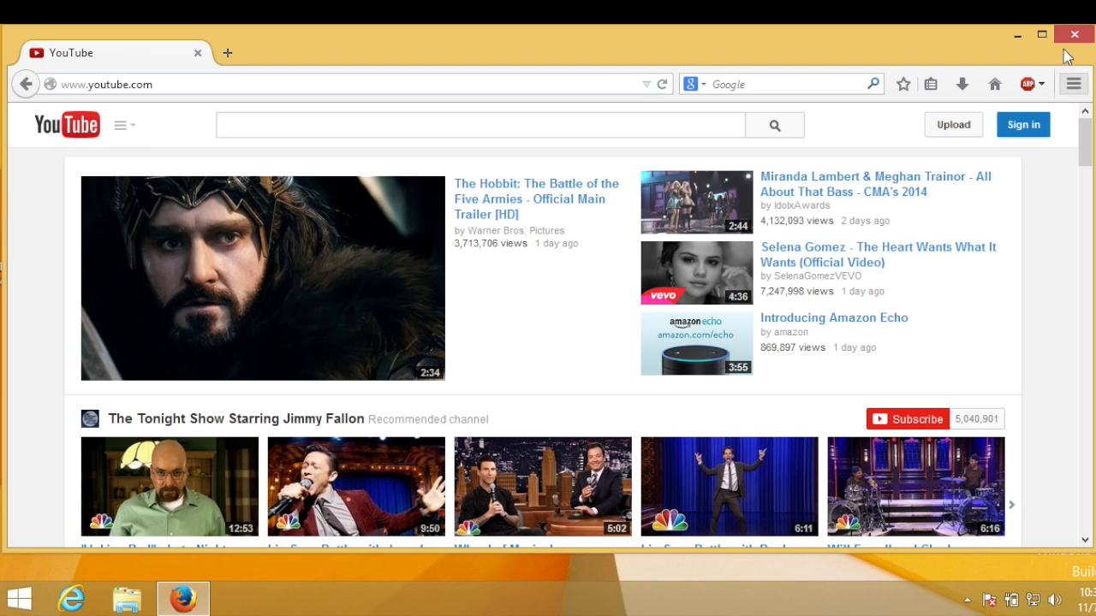
click(1065, 43)
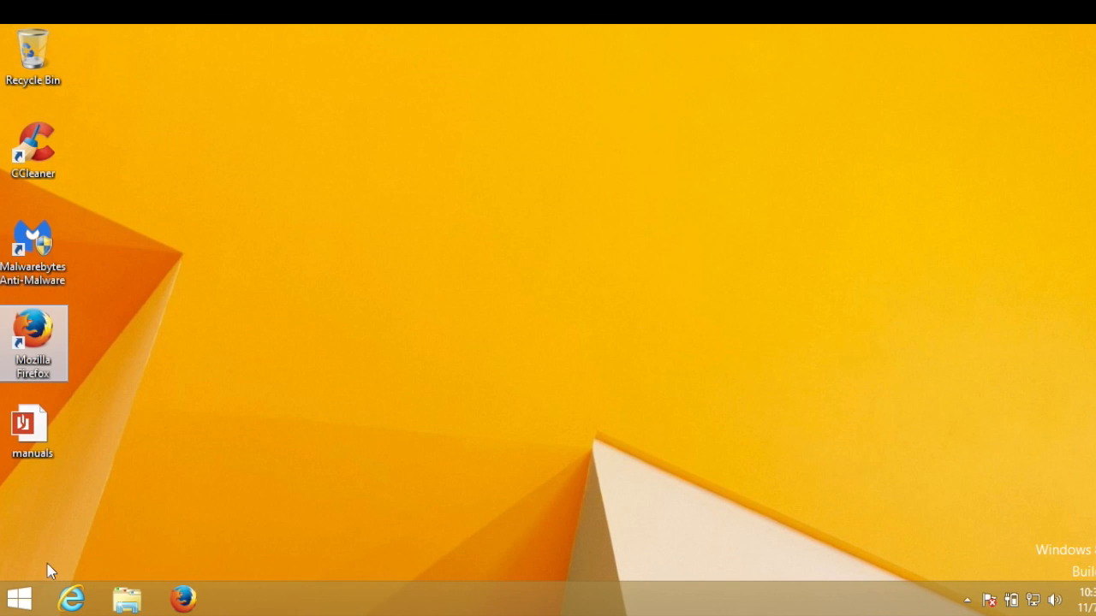
- Set the Classic Start Menu to the Windows 7 style in its settings
click(21, 599)
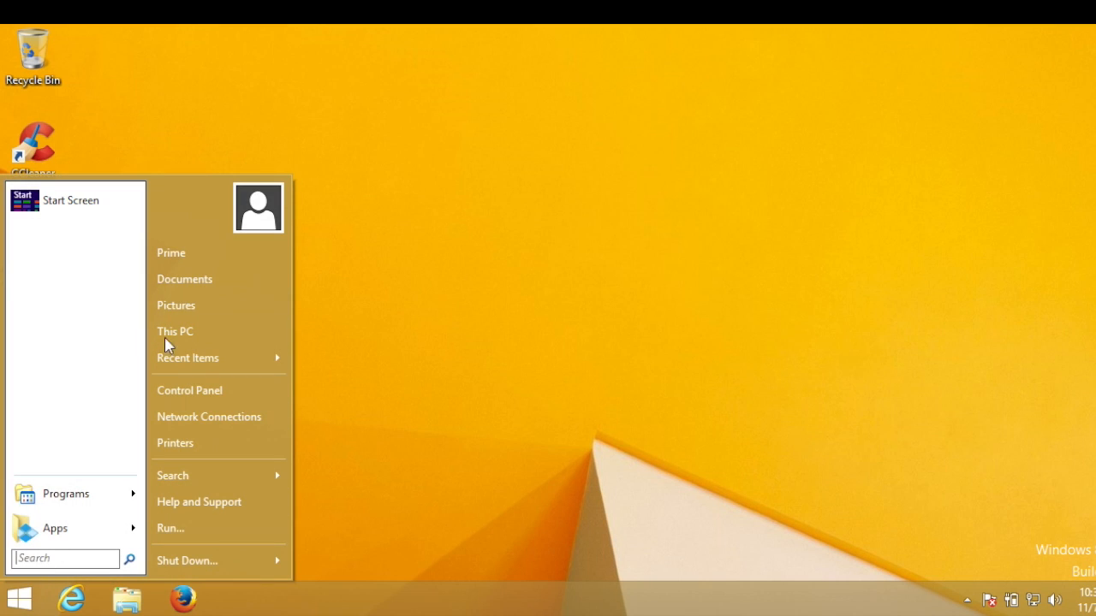
right_click(27, 601)
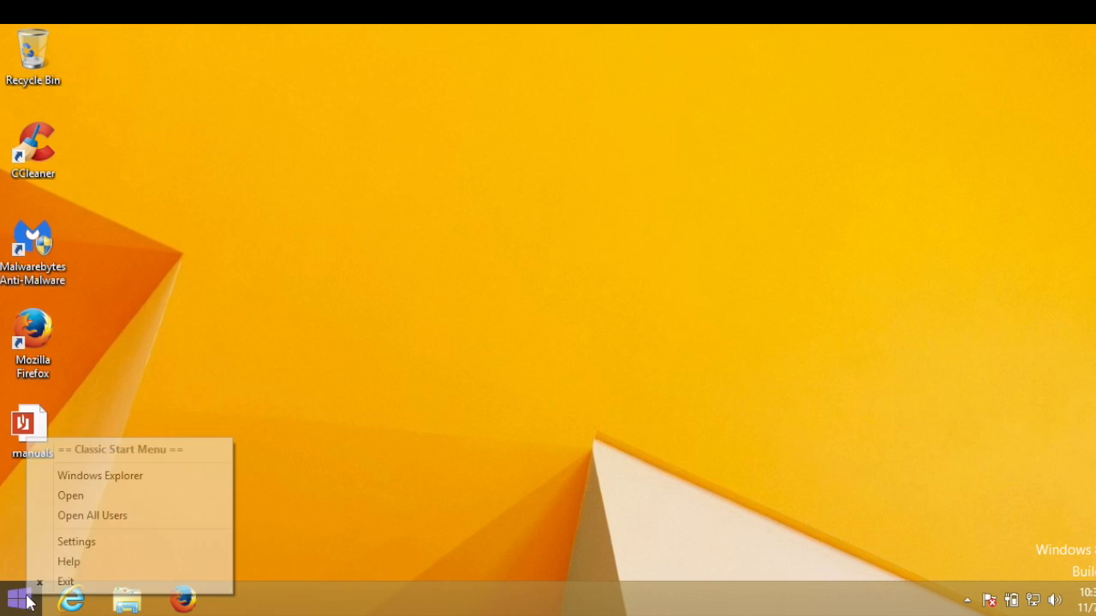
click(65, 542)
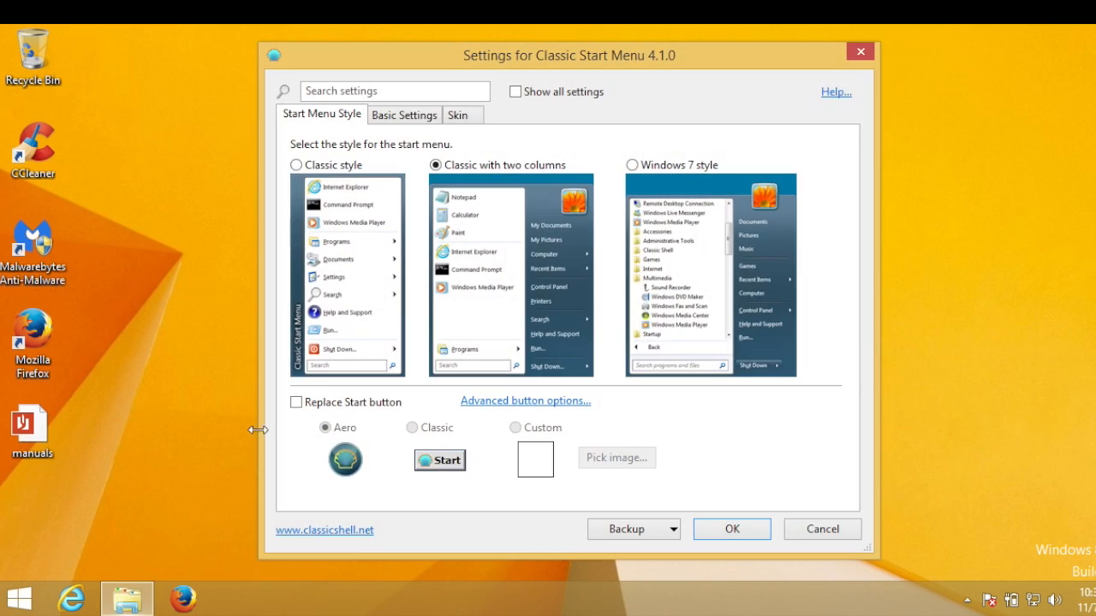
click(632, 167)
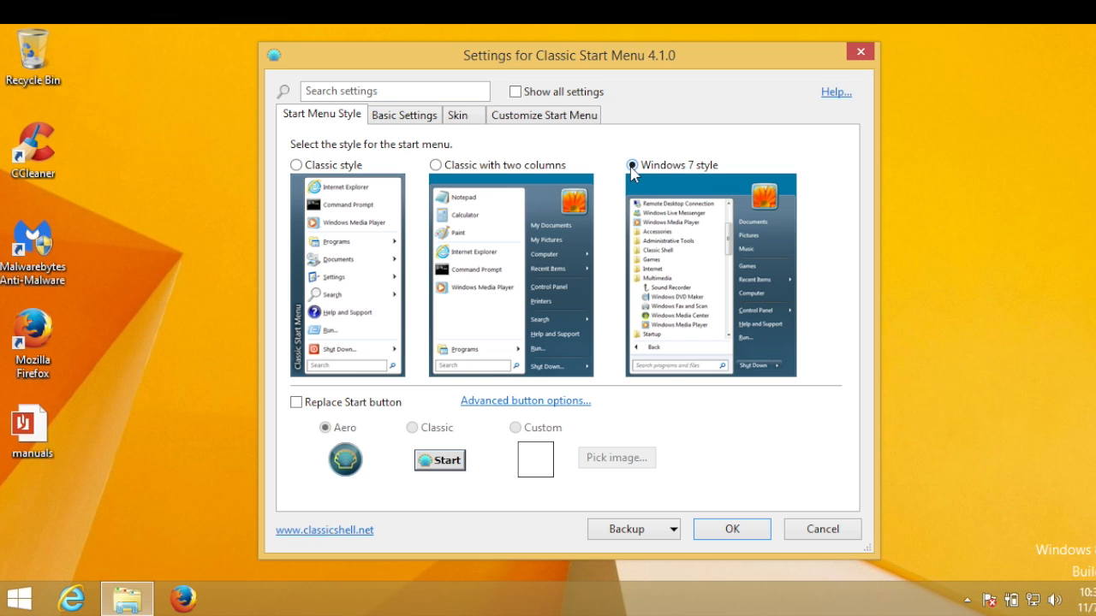
click(748, 531)
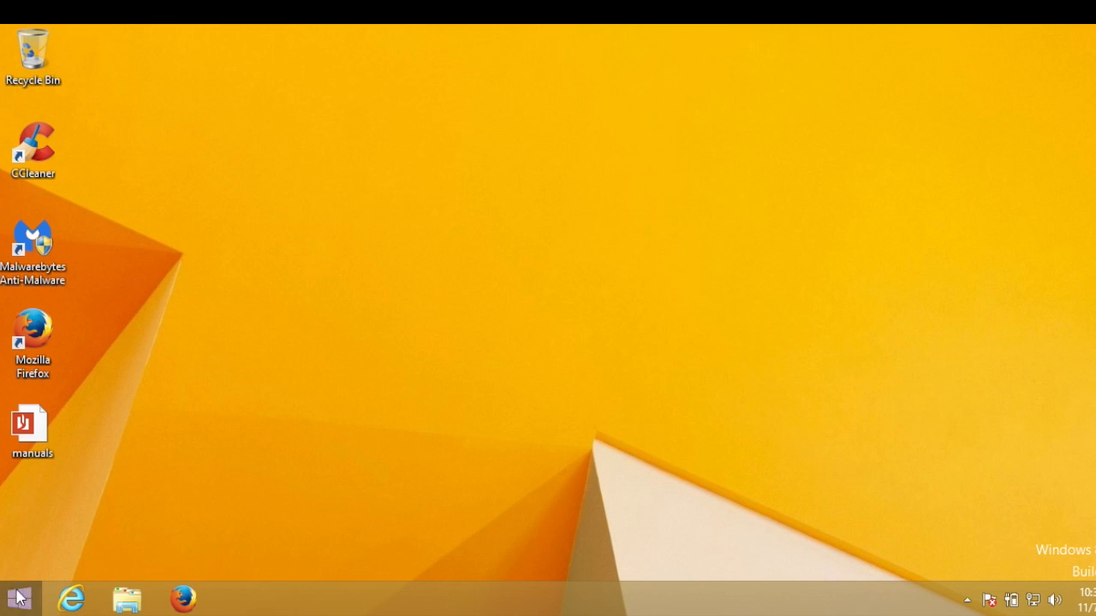
- Check the restyled start menu and its list of all programs, and close the menu
click(14, 597)
click(61, 523)
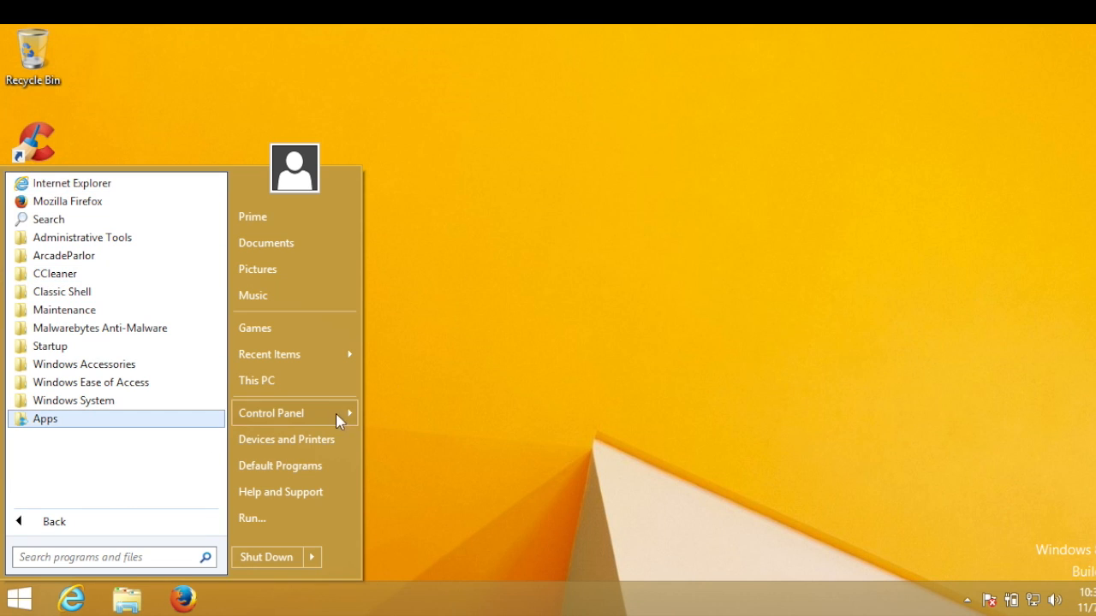
click(442, 332)
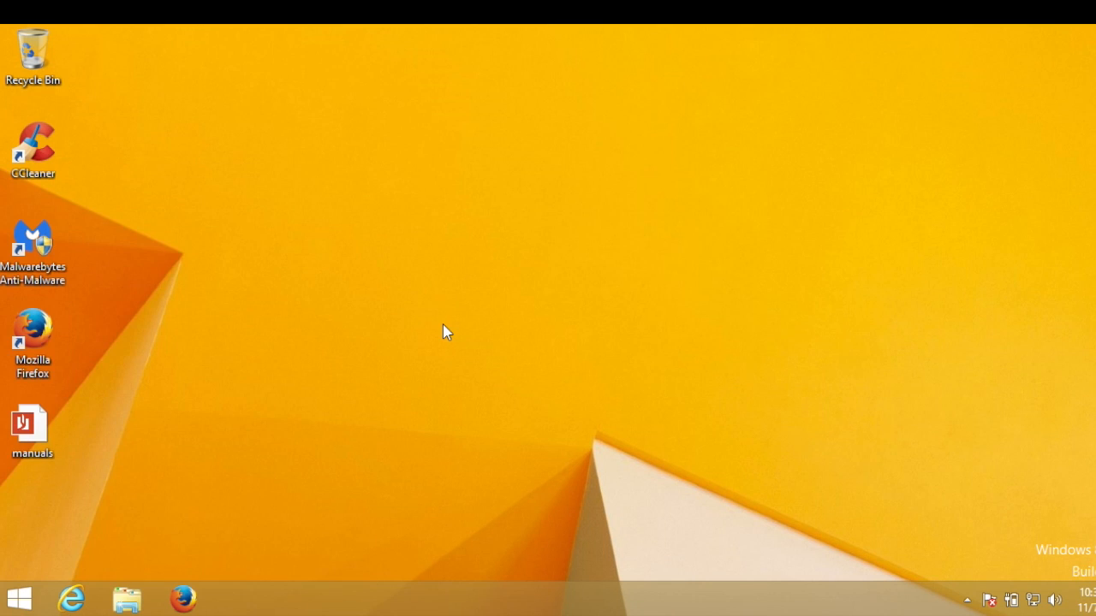